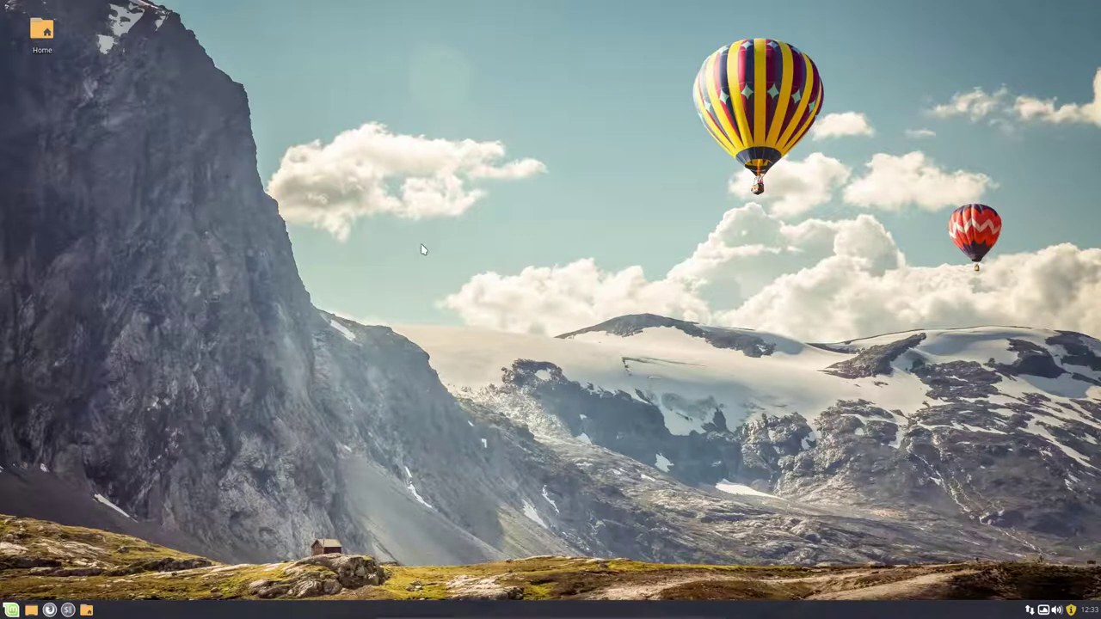
- Open a terminal window, move it to the middle of the desktop and try to run screenfetch
{"action": "key", "text": "ctrl+alt+t"}
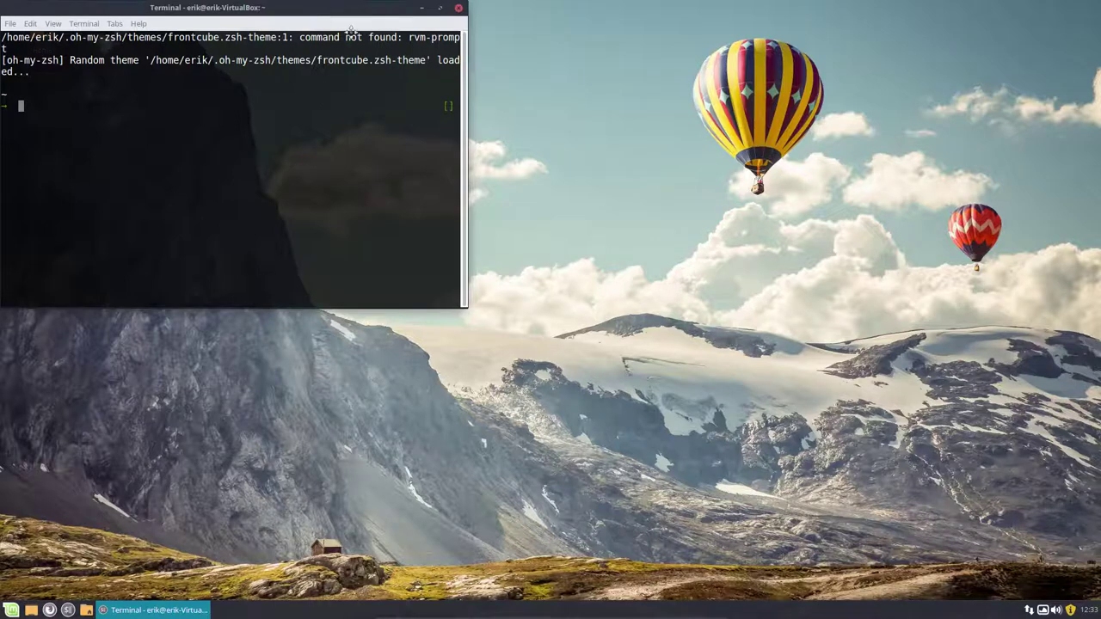
{"action": "left_click_drag", "start_coordinate": [344, 24], "coordinate": [615, 203]}
{"action": "type", "text": "sc"}
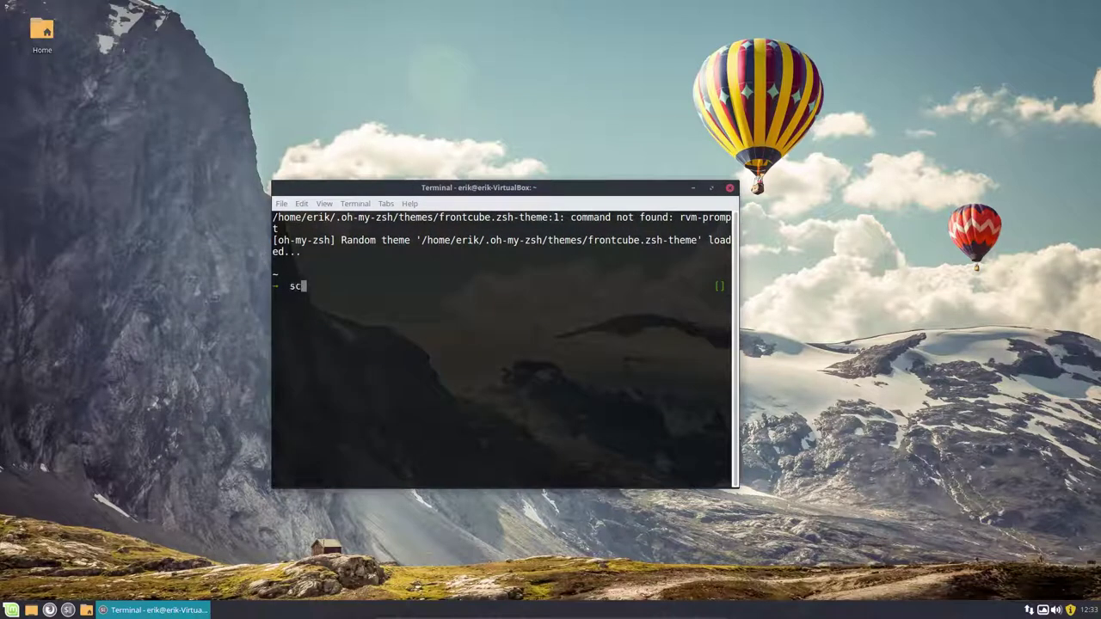
{"action": "type", "text": "reenfetch"}
{"action": "key", "text": "Return"}
- Run neofetch in the terminal to show the system information
{"action": "type", "text": "neofetch"}
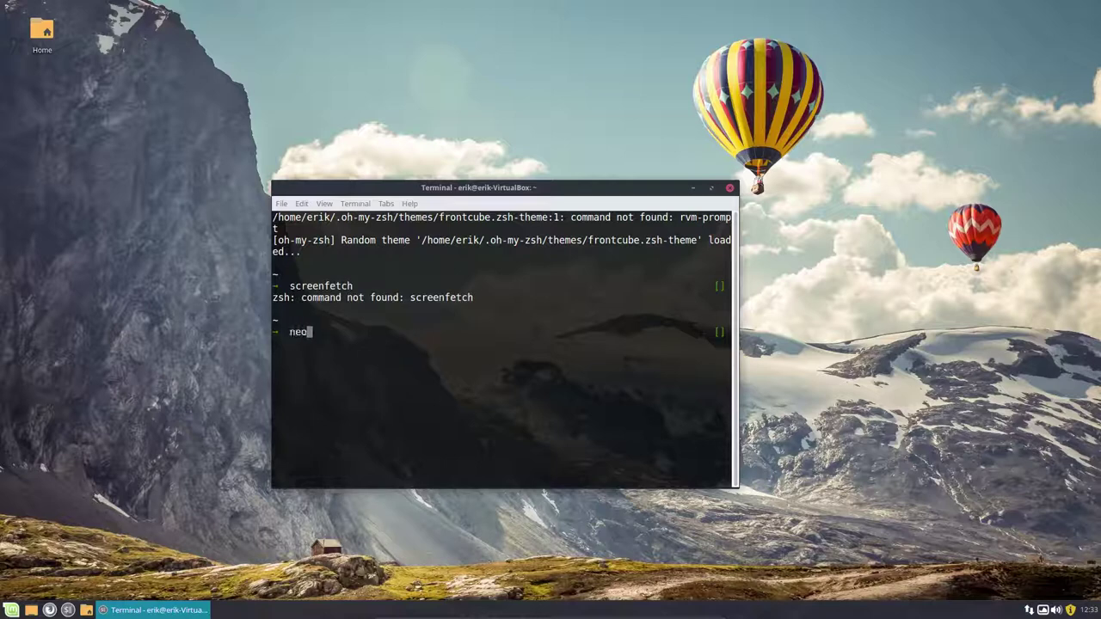
{"action": "key", "text": "BackSpace"}
{"action": "key", "text": "BackSpace"}
{"action": "key", "text": "BackSpace"}
{"action": "type", "text": "tch"}
{"action": "key", "text": "Return"}
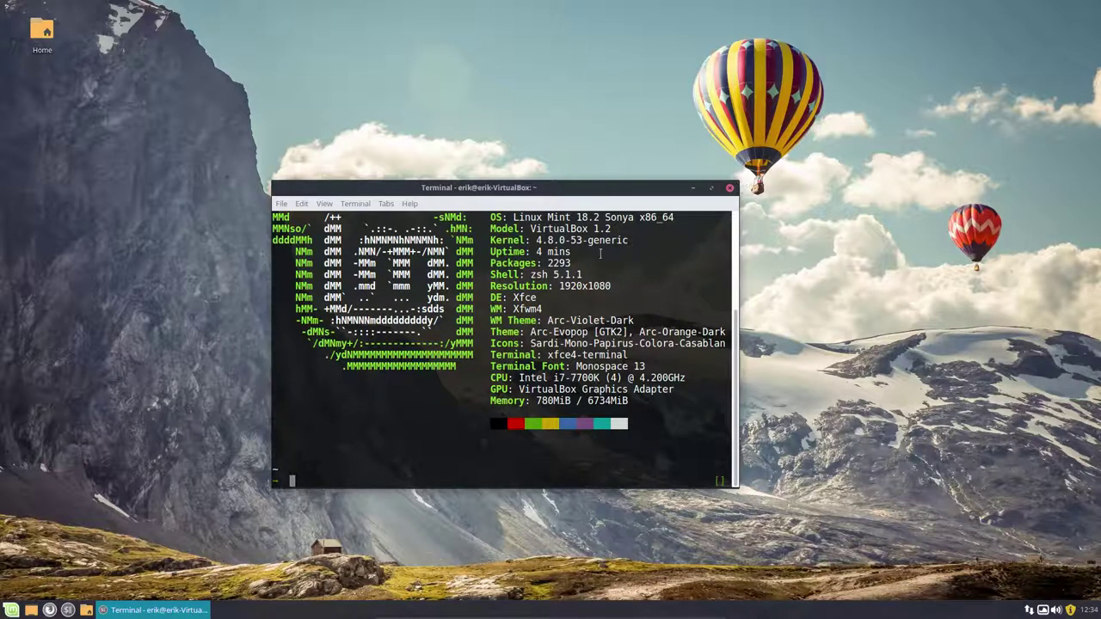
- Highlight the desktop environment and graphics adapter entries in the neofetch output, and close the terminal
{"action": "scroll", "coordinate": [600, 252], "scroll_direction": "up", "scroll_amount": 1}
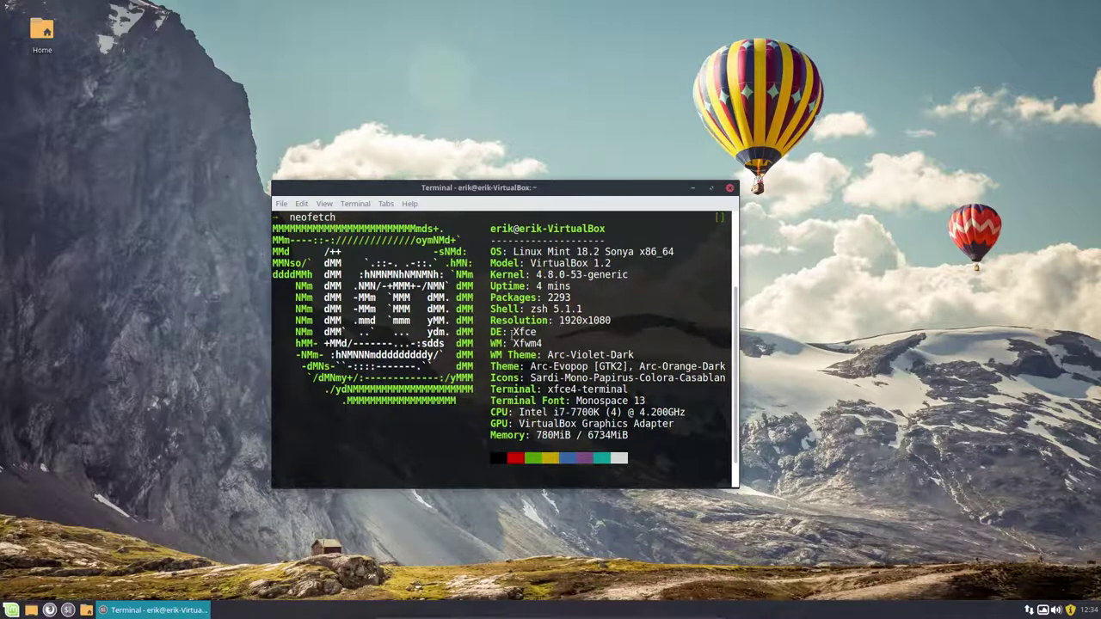
{"action": "left_click_drag", "start_coordinate": [512, 332], "coordinate": [544, 338]}
{"action": "left_click", "coordinate": [11, 609]}
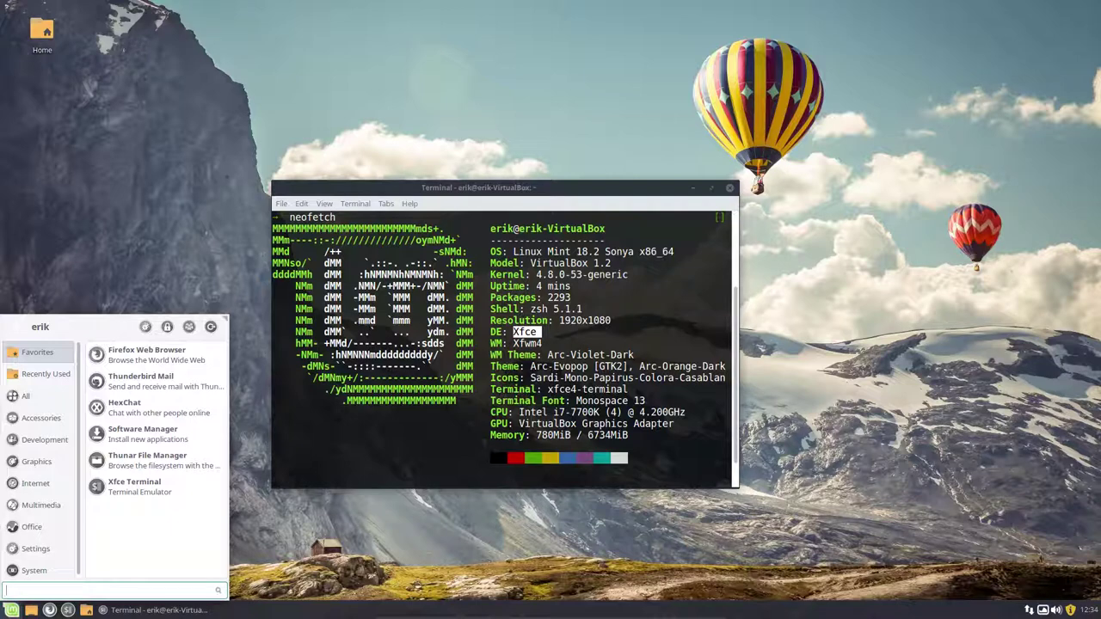
{"action": "left_click", "coordinate": [568, 413]}
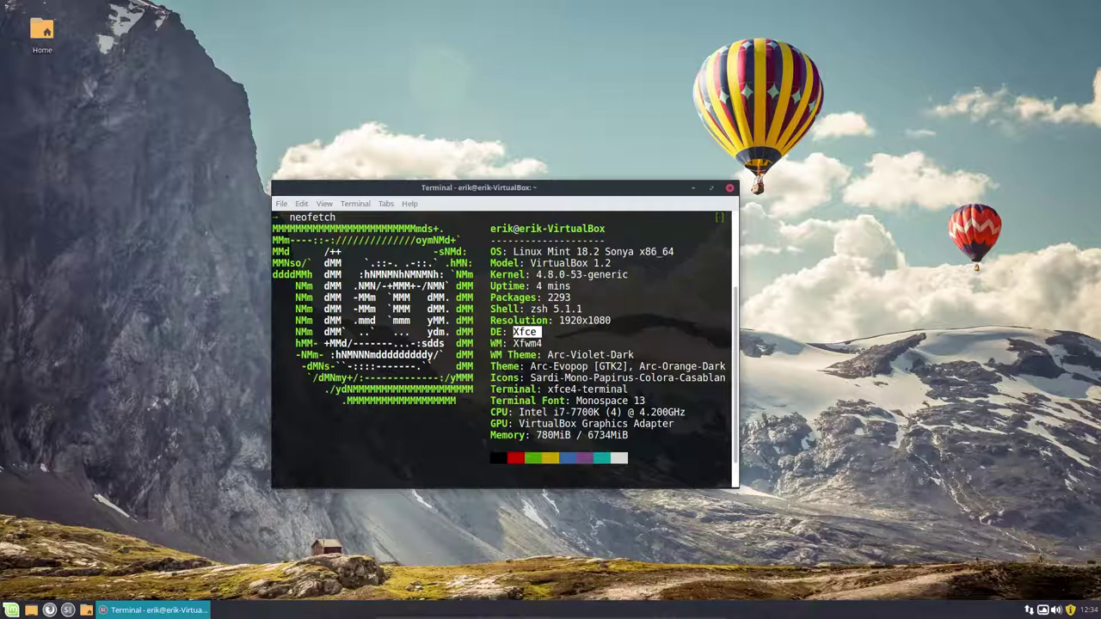
{"action": "left_click_drag", "start_coordinate": [516, 423], "coordinate": [595, 423]}
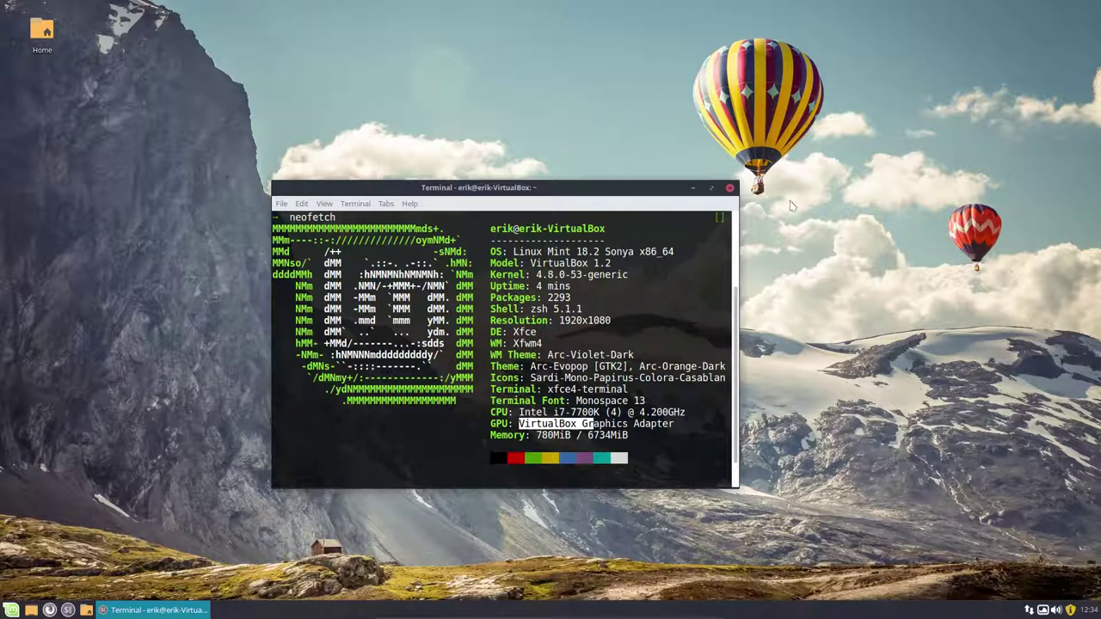
{"action": "left_click", "coordinate": [729, 188]}
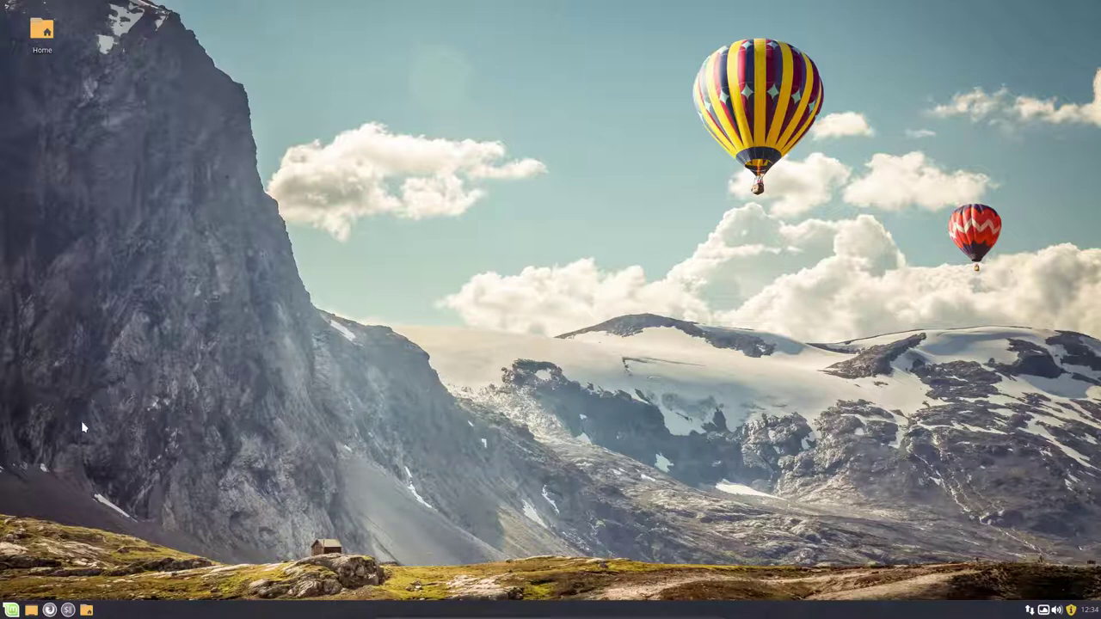
- Open the hidden .icons folder of the home directory in the file manager and maximize the window
{"action": "left_click", "coordinate": [86, 611]}
{"action": "left_click_drag", "start_coordinate": [409, 16], "coordinate": [677, 86]}
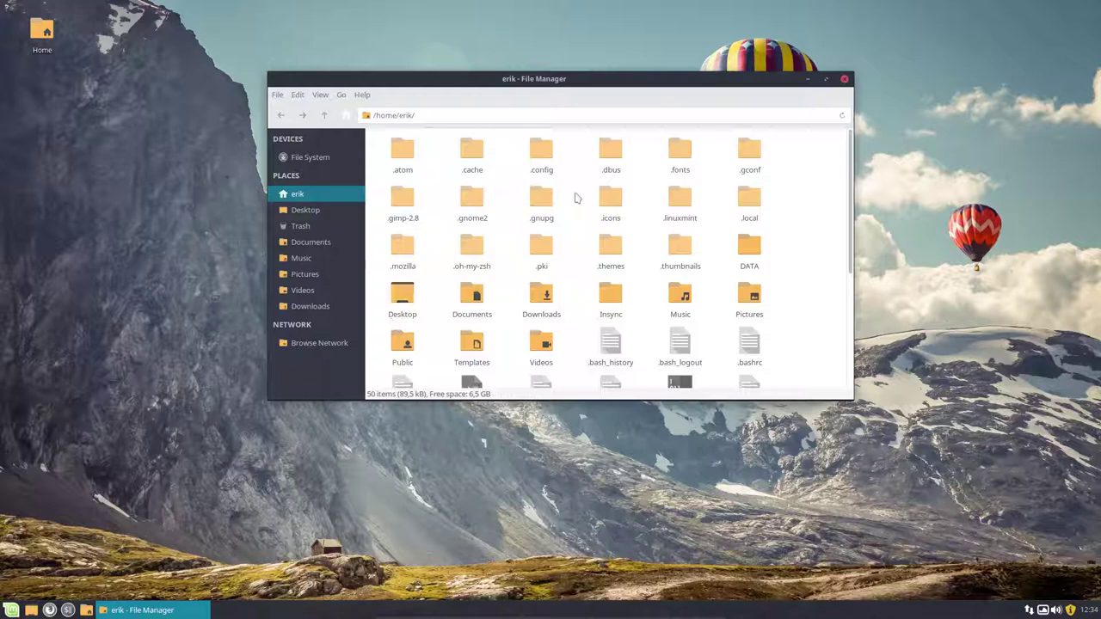
{"action": "double_click", "coordinate": [612, 209]}
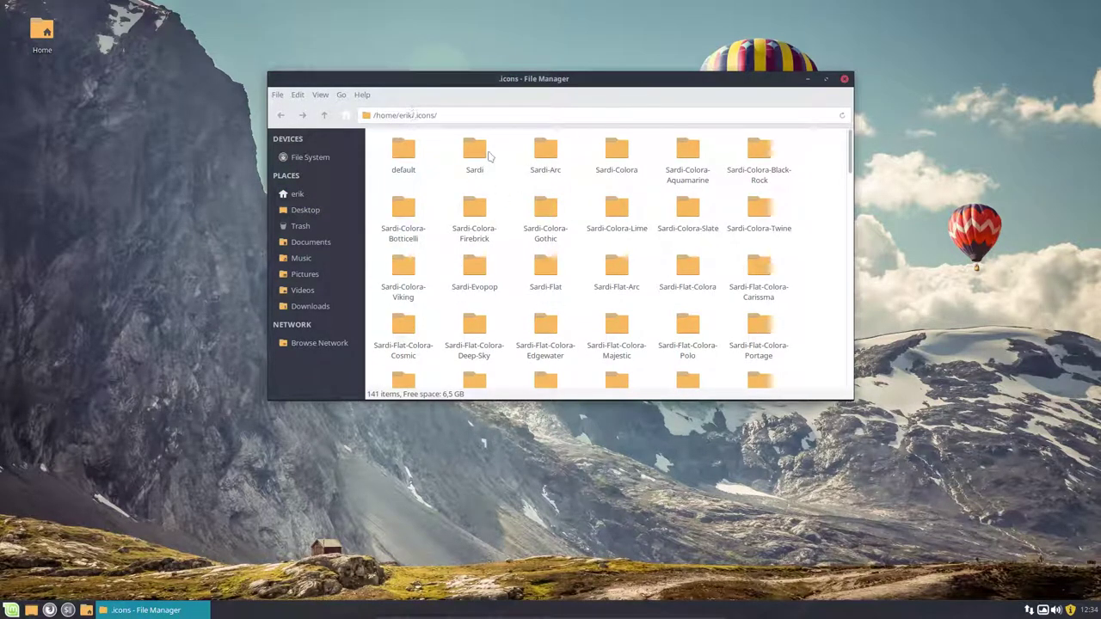
{"action": "double_click", "coordinate": [553, 79]}
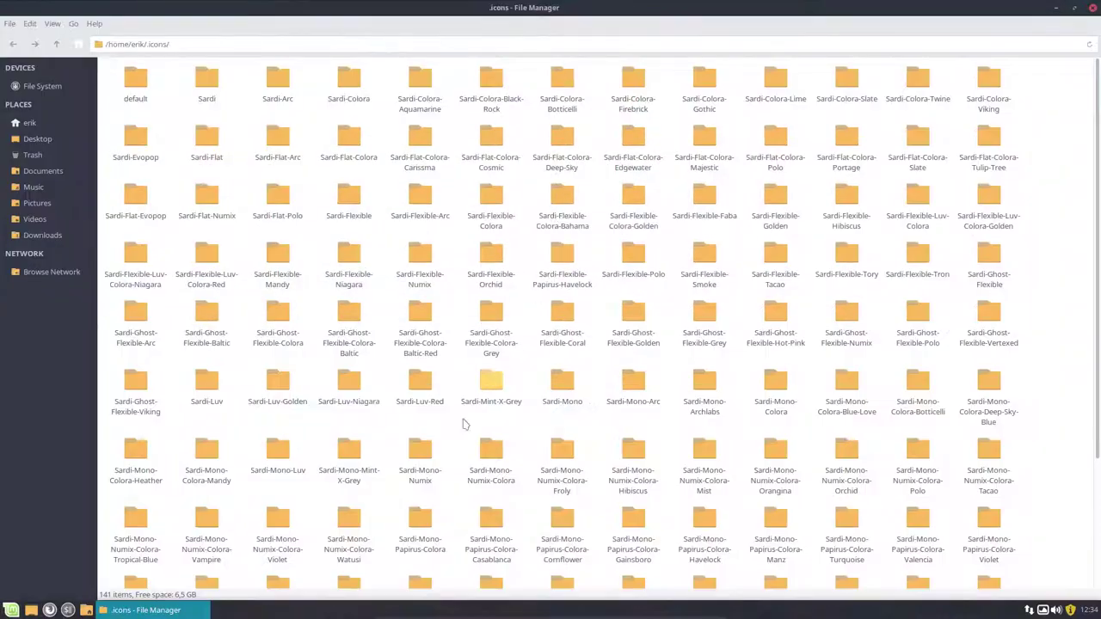
- Examine the Sardi and Surfn icon theme folders in .icons, and close the file manager
{"action": "scroll", "coordinate": [680, 307], "scroll_direction": "down", "scroll_amount": 1}
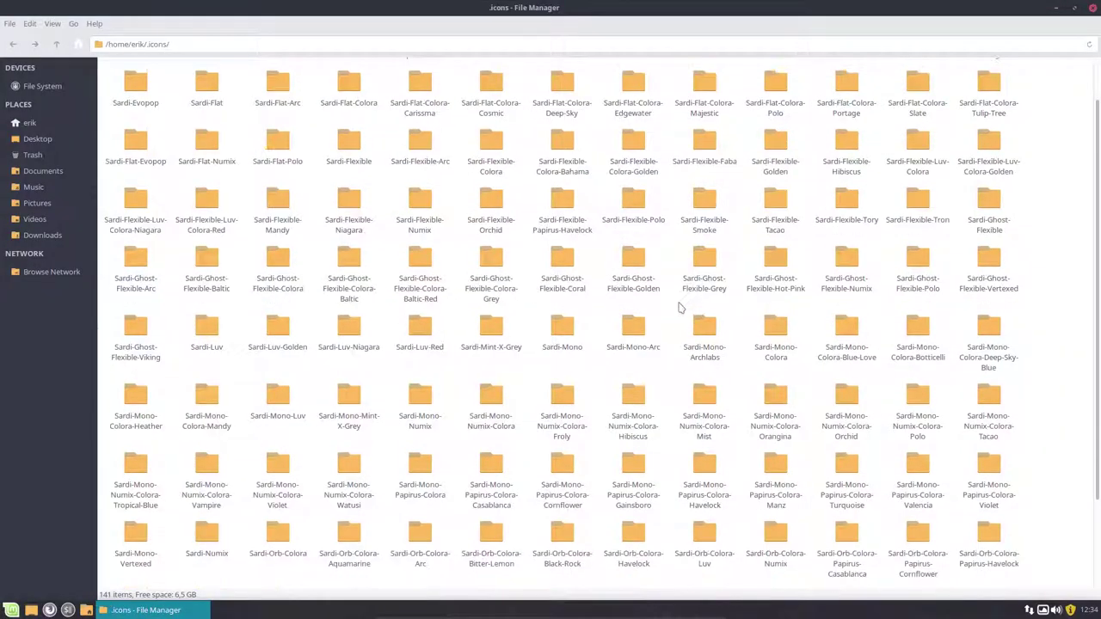
{"action": "scroll", "coordinate": [680, 307], "scroll_direction": "up", "scroll_amount": 1}
{"action": "left_click", "coordinate": [137, 90]}
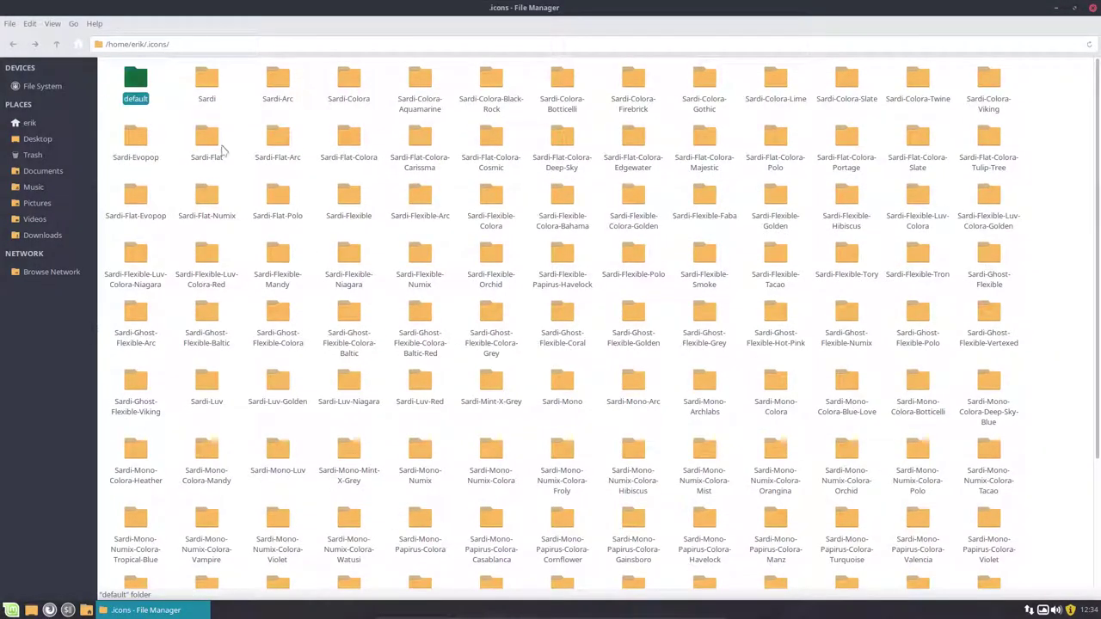
{"action": "scroll", "coordinate": [590, 291], "scroll_direction": "down", "scroll_amount": 3}
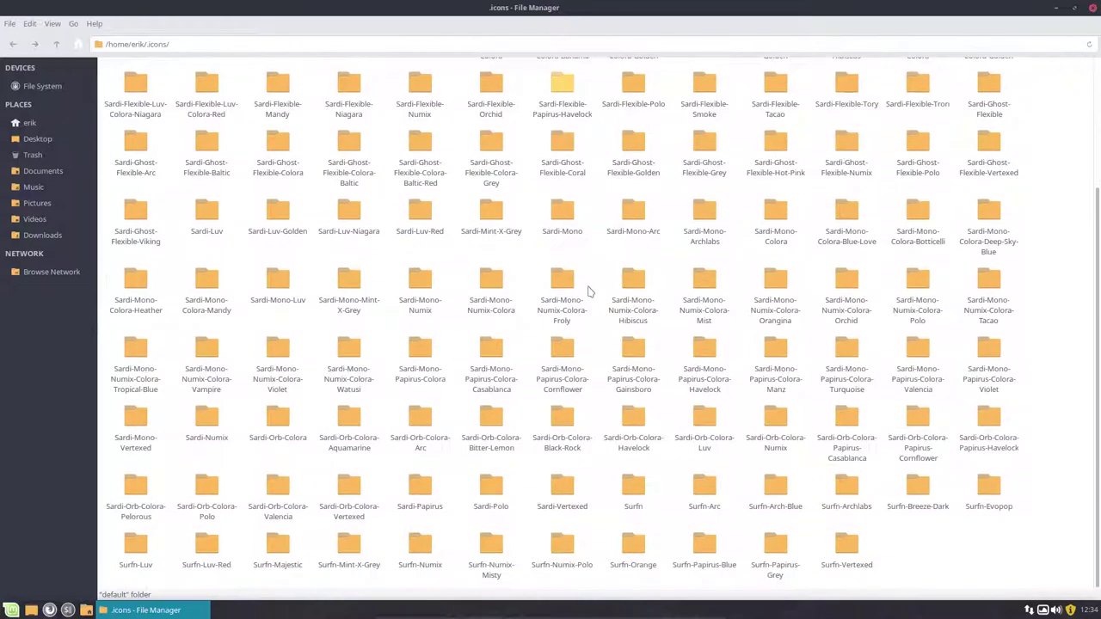
{"action": "left_click_drag", "start_coordinate": [886, 557], "coordinate": [153, 477]}
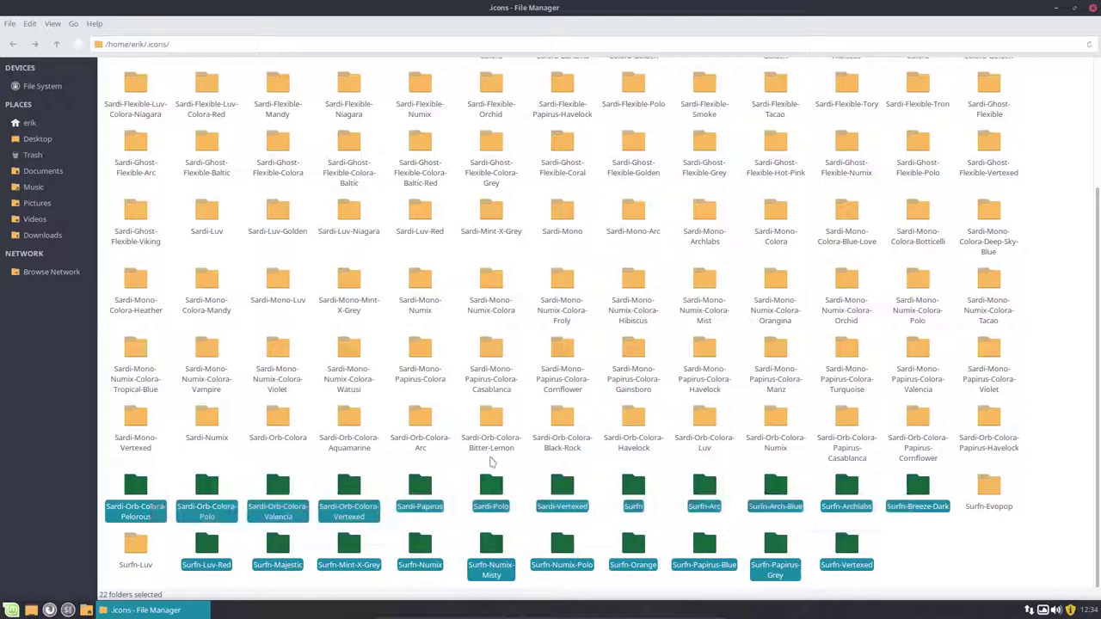
{"action": "left_click", "coordinate": [460, 464]}
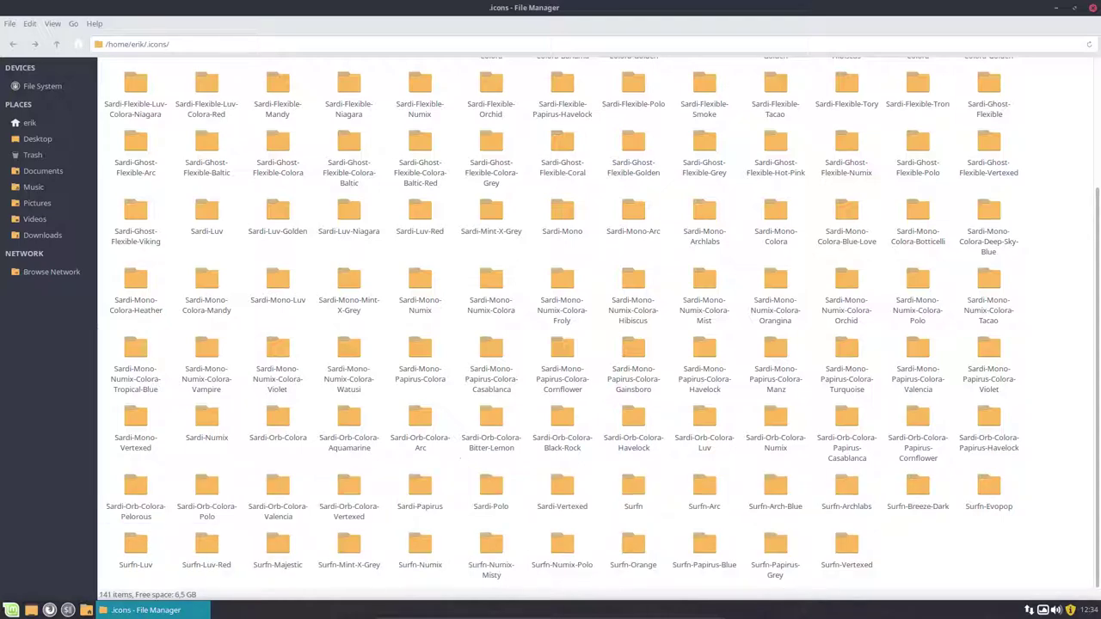
{"action": "scroll", "coordinate": [550, 323], "scroll_direction": "up", "scroll_amount": 4}
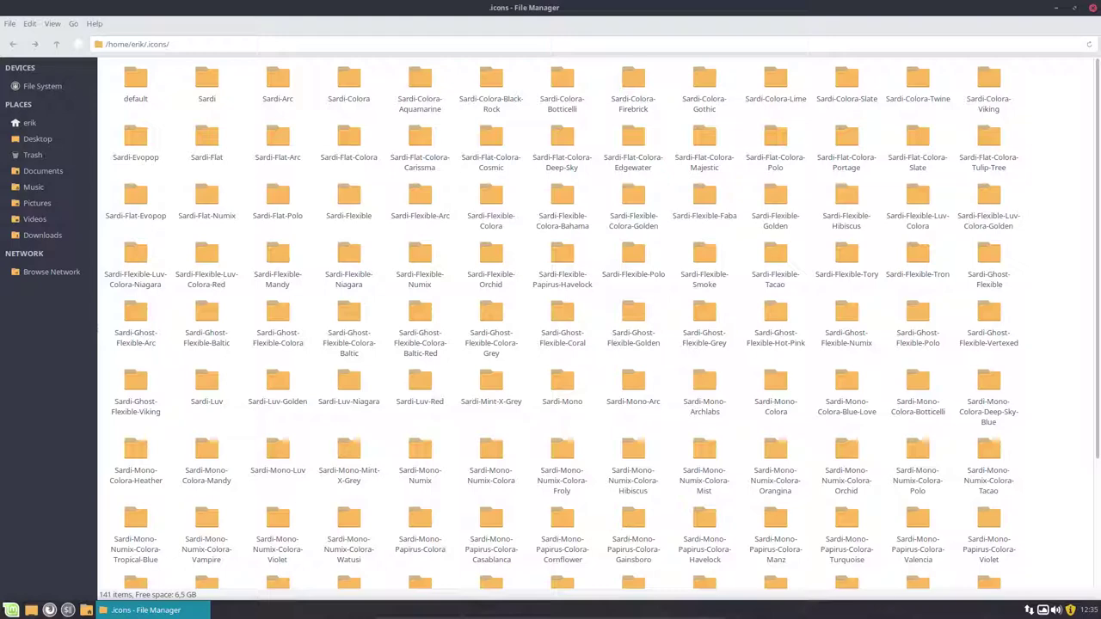
{"action": "scroll", "coordinate": [593, 323], "scroll_direction": "down", "scroll_amount": 4}
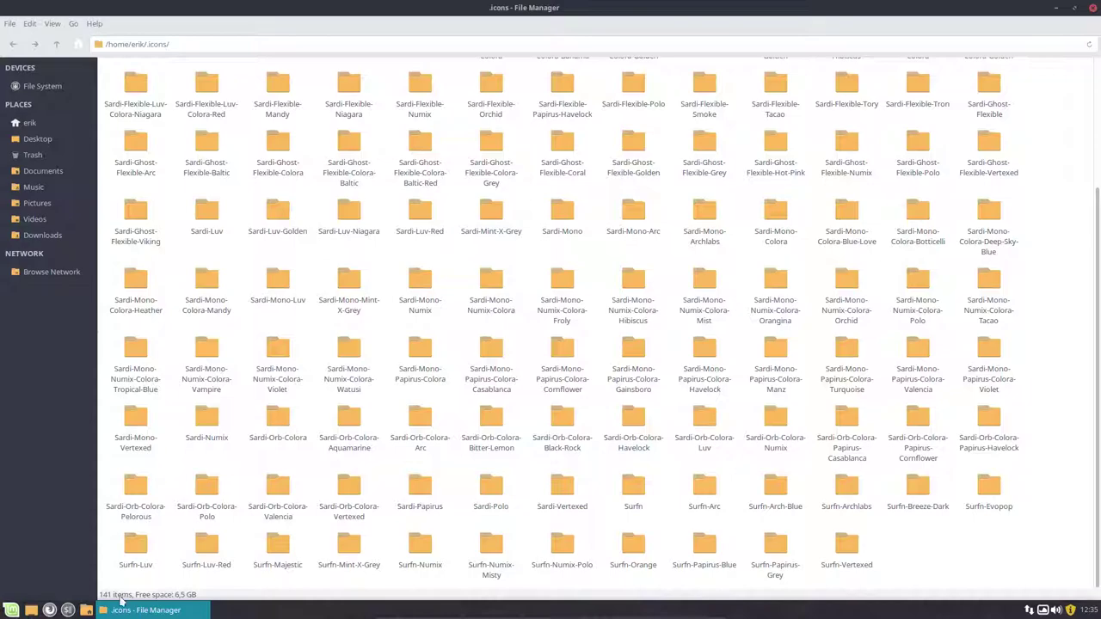
{"action": "left_click", "coordinate": [1092, 7]}
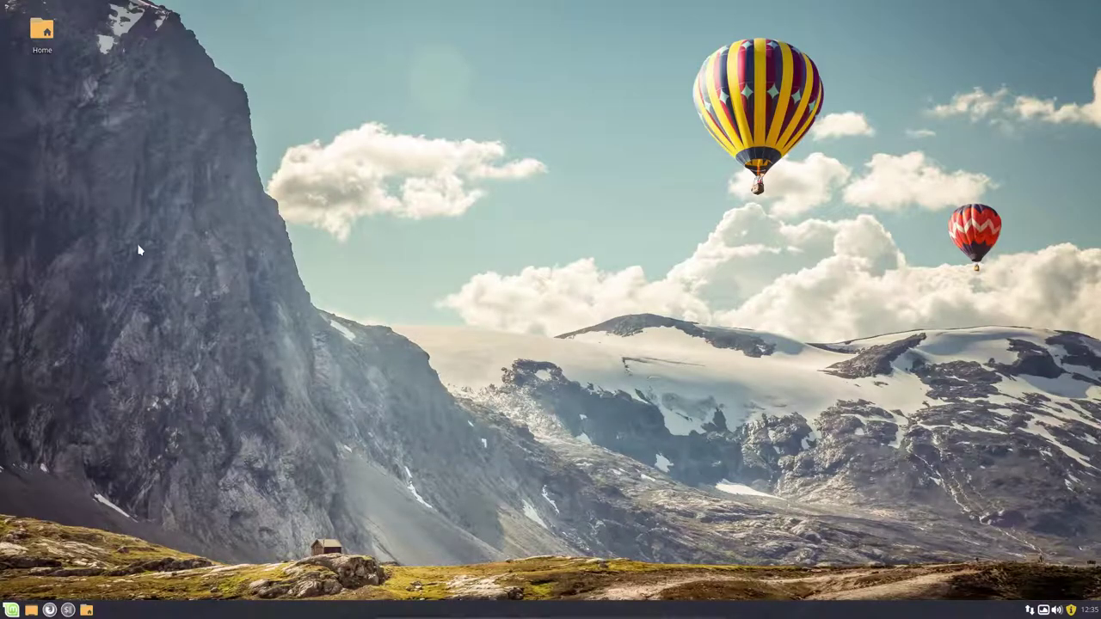
- Open the Appearance settings of the desktop and look through the available style themes
{"action": "left_click", "coordinate": [11, 609]}
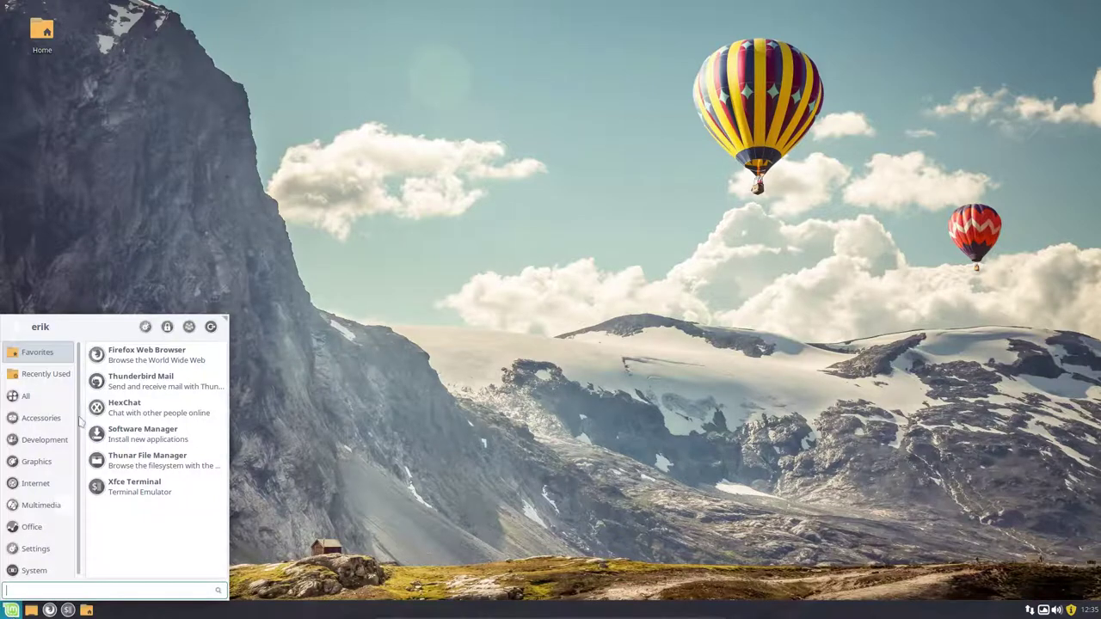
{"action": "left_click", "coordinate": [146, 327]}
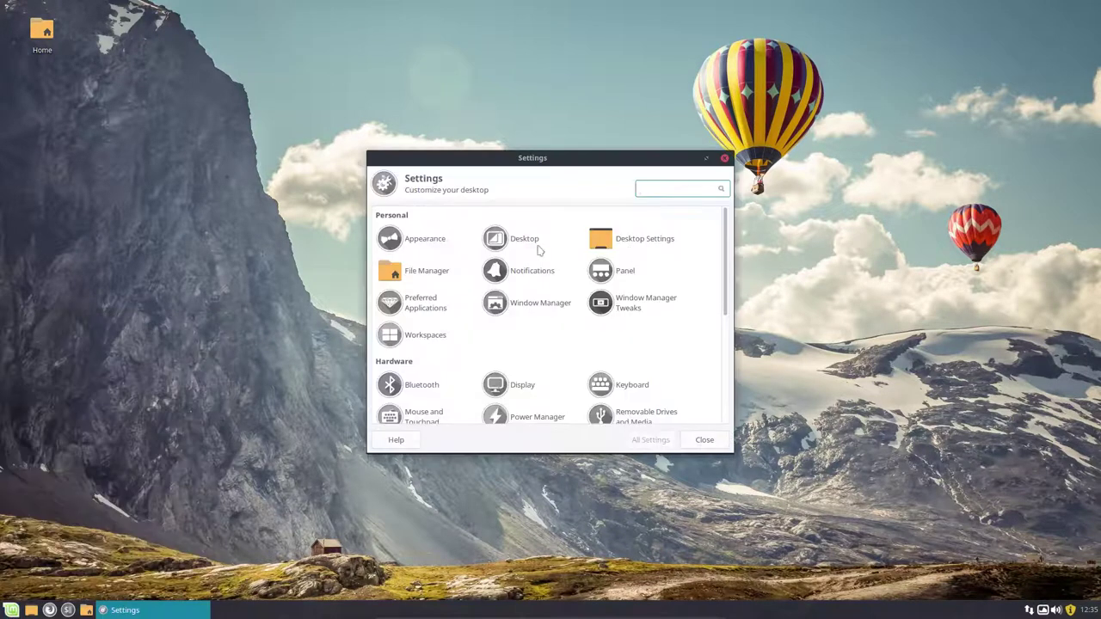
{"action": "left_click", "coordinate": [426, 244]}
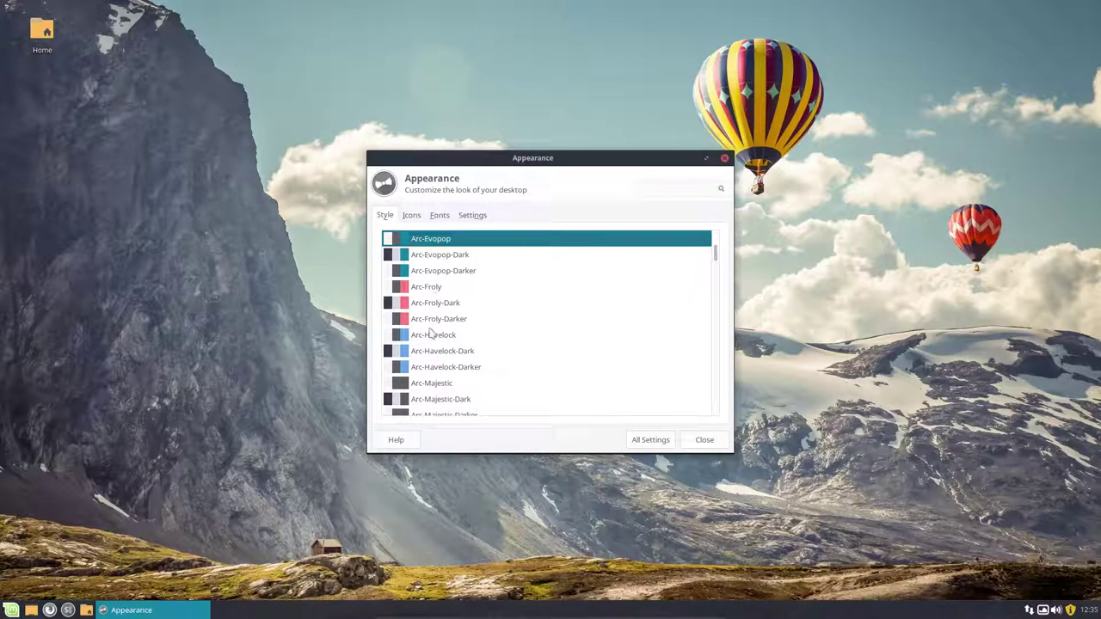
{"action": "scroll", "coordinate": [430, 333], "scroll_direction": "up", "scroll_amount": 5}
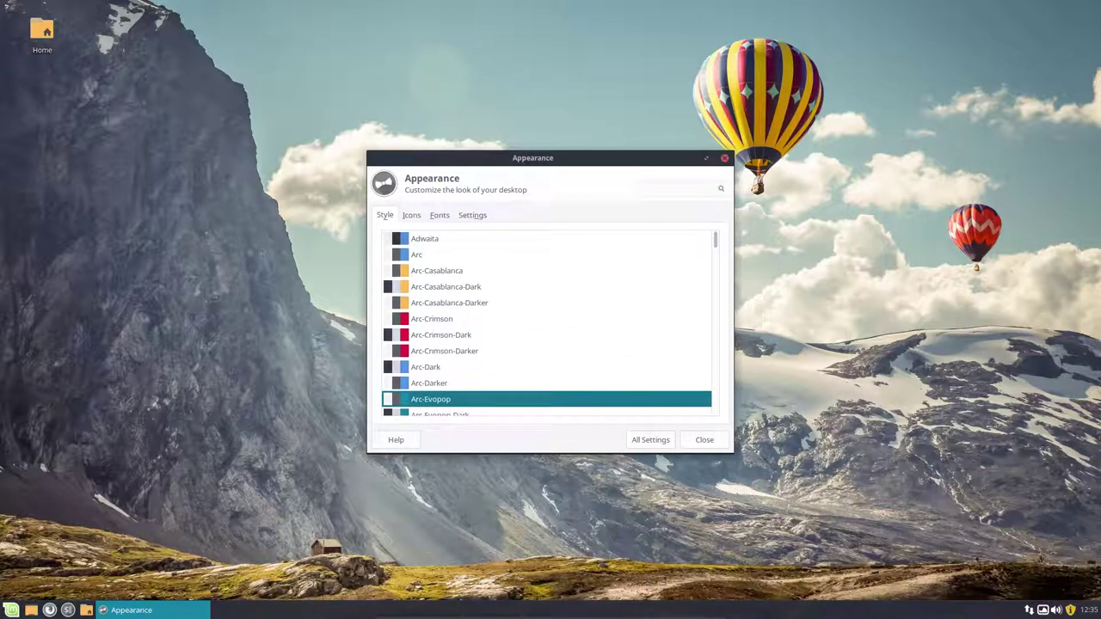
{"action": "scroll", "coordinate": [547, 323], "scroll_direction": "down", "scroll_amount": 6}
{"action": "scroll", "coordinate": [547, 324], "scroll_direction": "up", "scroll_amount": 6}
- Show the installed icon themes in Appearance and browse back from the selected one to the Sardi Flexible variants
{"action": "left_click", "coordinate": [412, 217]}
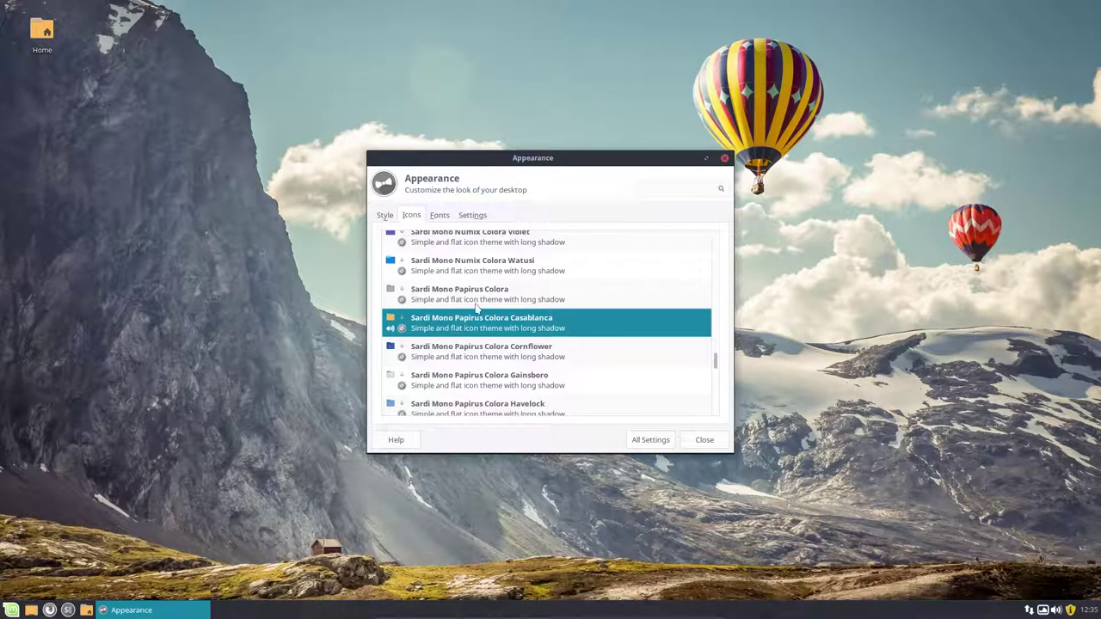
{"action": "scroll", "coordinate": [475, 307], "scroll_direction": "up", "scroll_amount": 8}
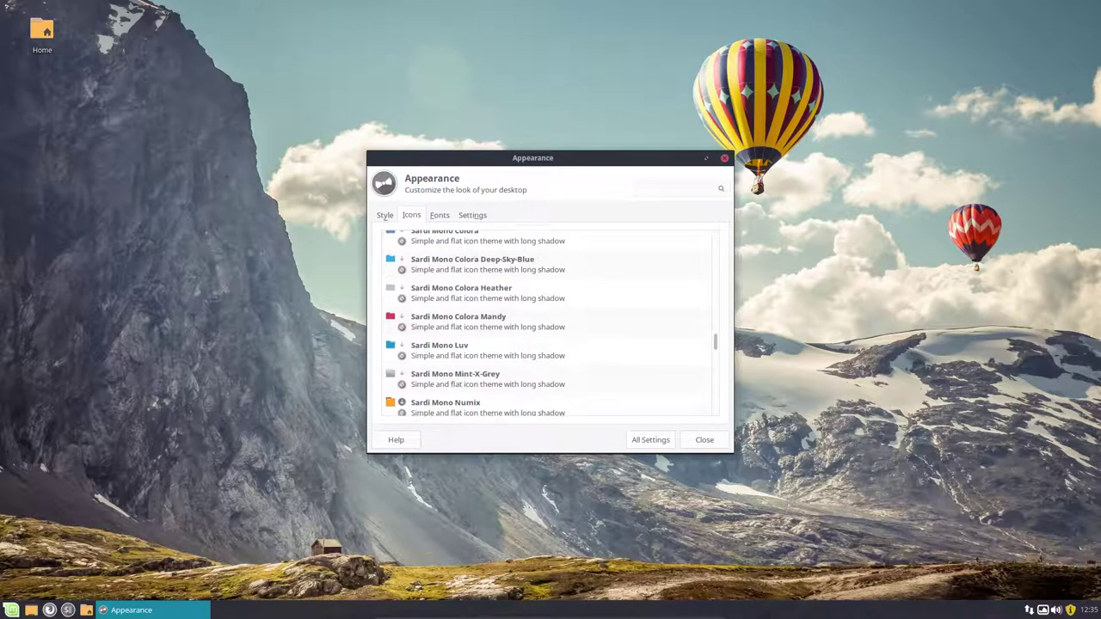
{"action": "scroll", "coordinate": [547, 323], "scroll_direction": "up", "scroll_amount": 8}
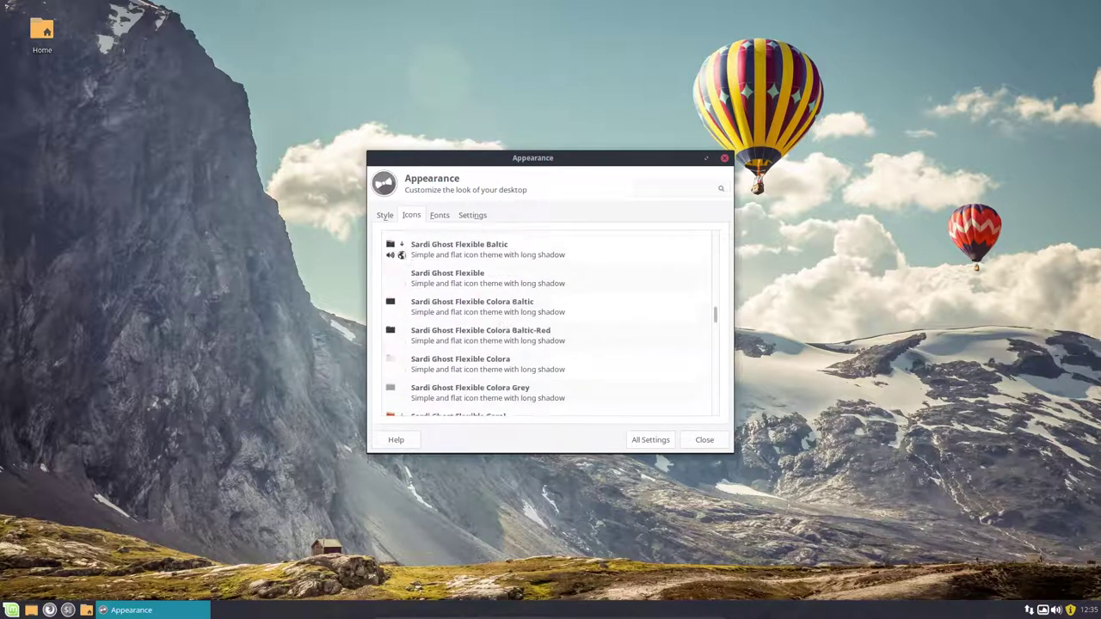
{"action": "scroll", "coordinate": [547, 323], "scroll_direction": "up", "scroll_amount": 6}
- Open the home folder in the file manager and arrange its restored window side by side with Appearance
{"action": "left_click_drag", "start_coordinate": [598, 156], "coordinate": [948, 169]}
{"action": "double_click", "coordinate": [47, 38]}
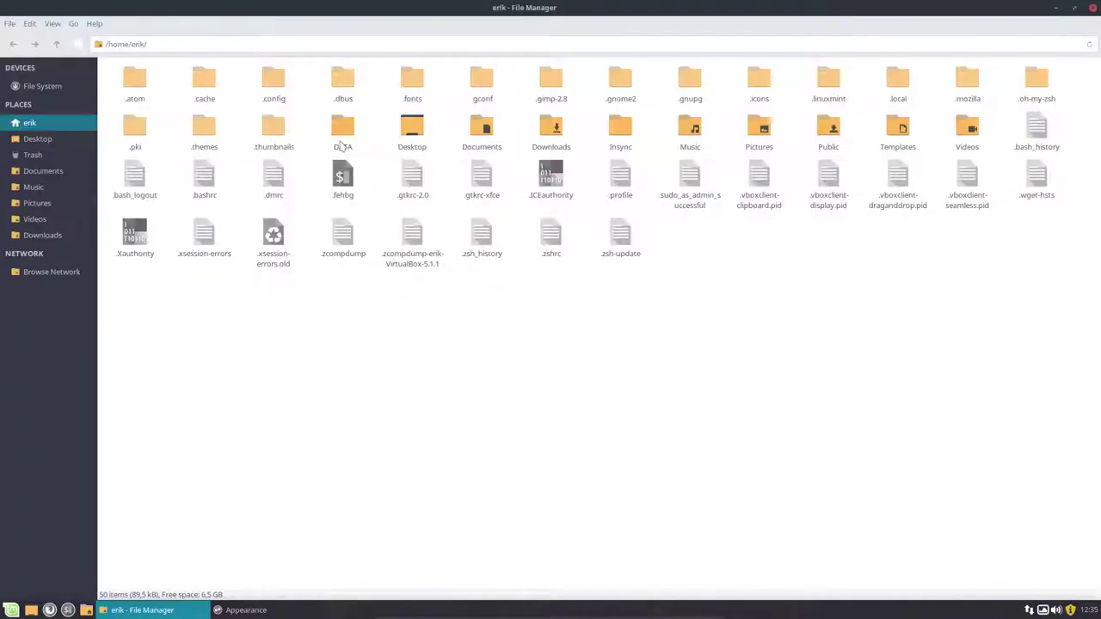
{"action": "left_click_drag", "start_coordinate": [683, 40], "coordinate": [394, 155]}
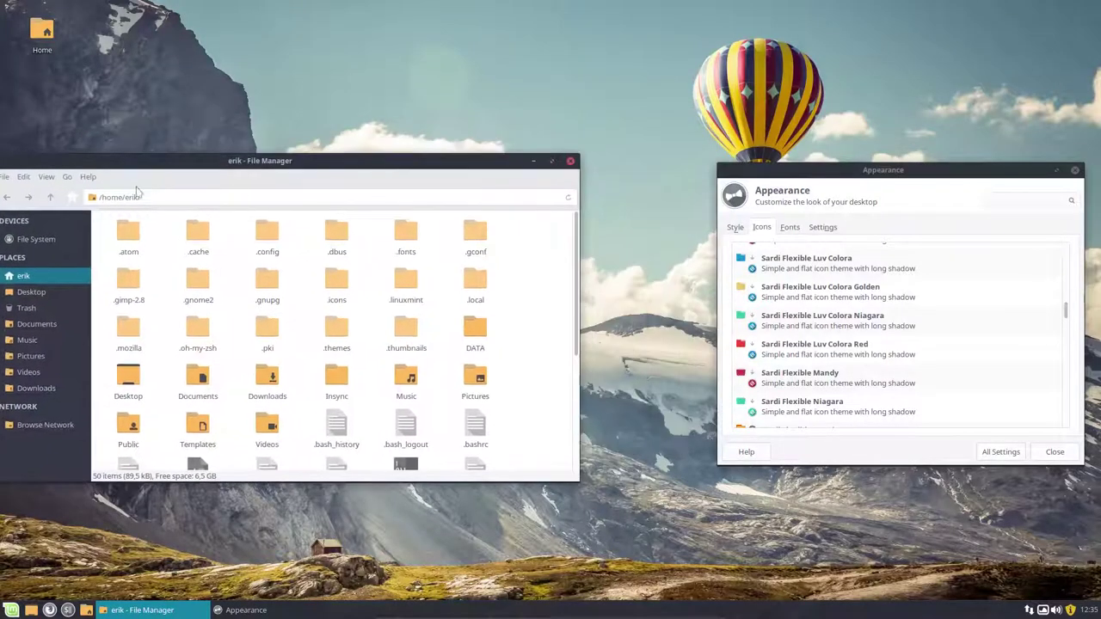
- View the file manager's About information, close it and shift the file manager window fully into view
{"action": "left_click", "coordinate": [90, 177]}
{"action": "left_click", "coordinate": [101, 209]}
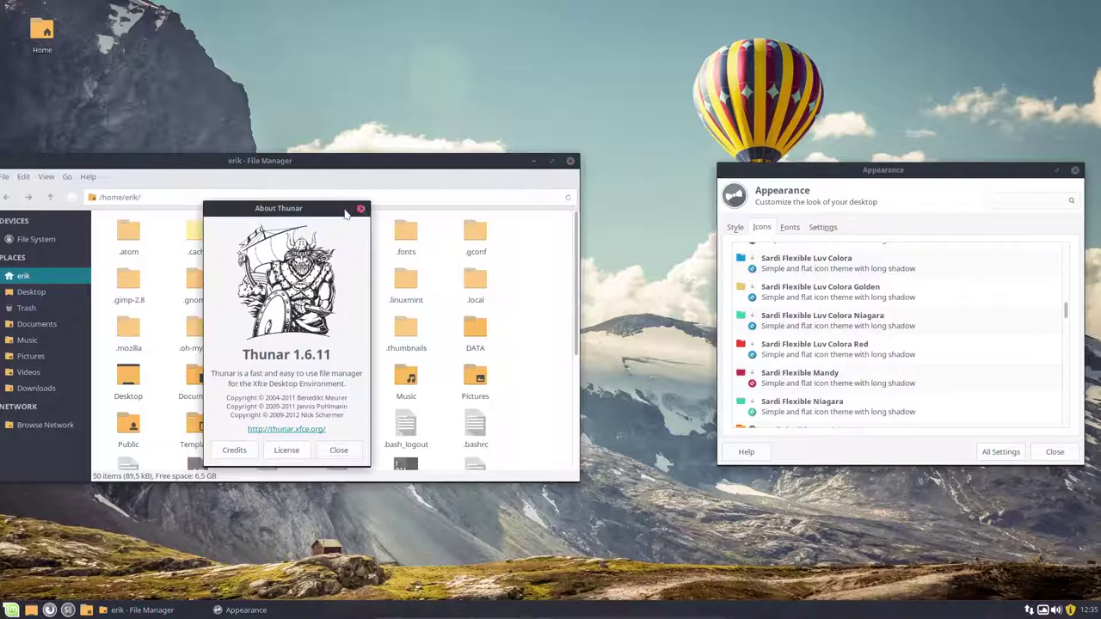
{"action": "left_click", "coordinate": [360, 210]}
{"action": "left_click_drag", "start_coordinate": [364, 177], "coordinate": [415, 170]}
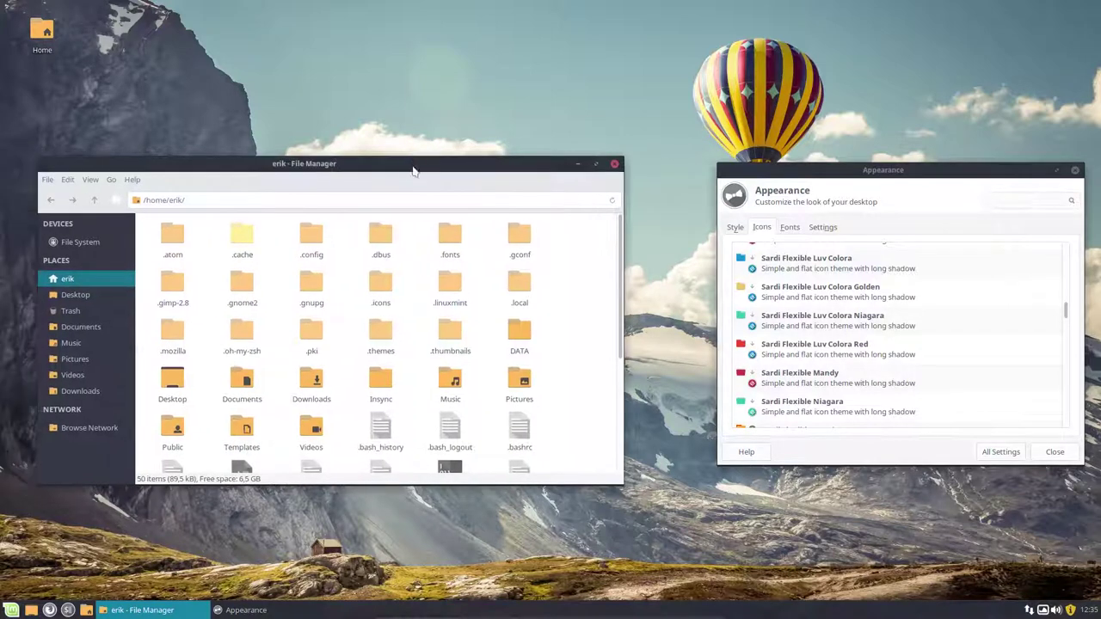
- Apply the icon themes one after another, from Sardi Flexible Luv Colora down to Sardi Ghost Flexible Grey
{"action": "left_click", "coordinate": [846, 270]}
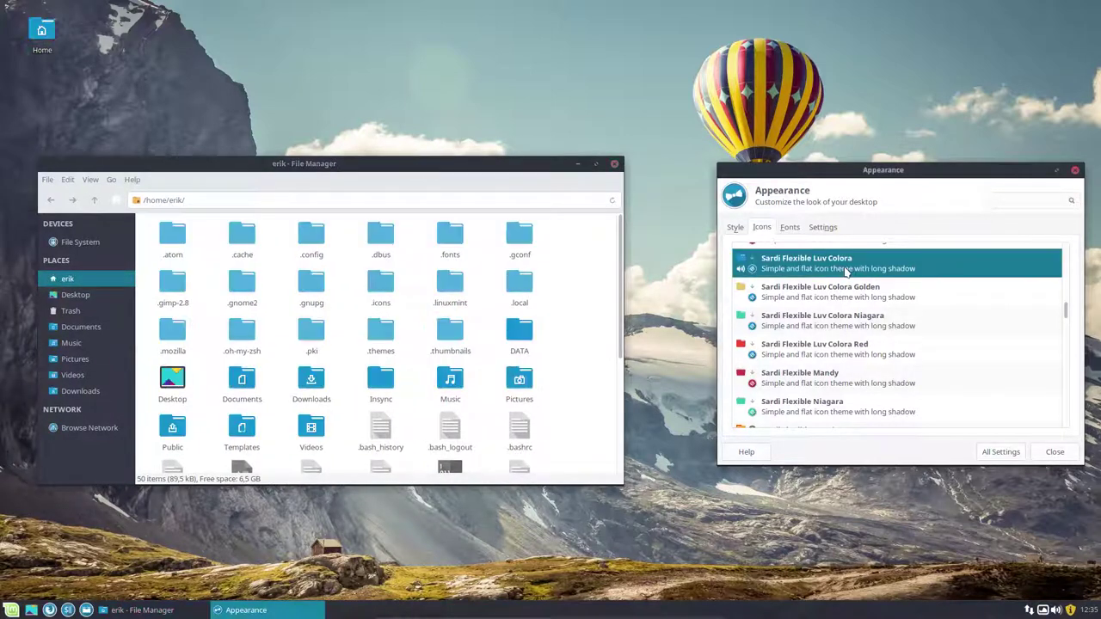
{"action": "key", "text": "Down"}
{"action": "key", "text": "Down"}
{"action": "key", "text": "Down"}
{"action": "key", "text": "Down"}
{"action": "key", "text": "Down"}
{"action": "key", "text": "Down"}
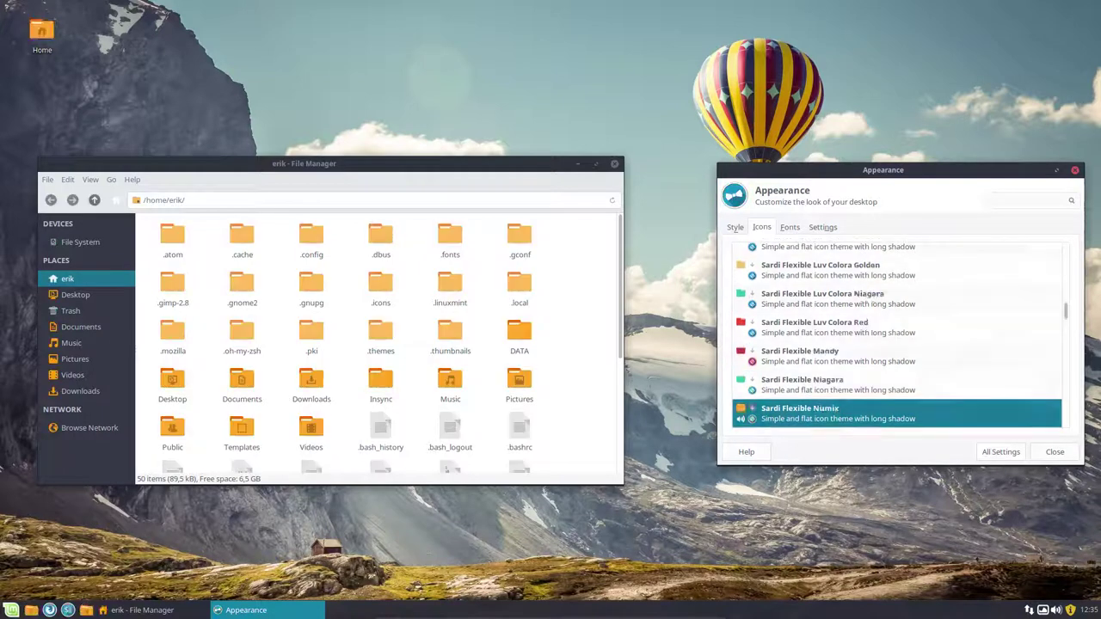
{"action": "key", "text": "Down"}
{"action": "key", "text": "Down"}
{"action": "key", "text": "Down"}
{"action": "key", "text": "Down"}
{"action": "key", "text": "Down"}
{"action": "key", "text": "Down"}
{"action": "key", "text": "Down"}
{"action": "key", "text": "Down"}
{"action": "key", "text": "Down"}
{"action": "key", "text": "Down"}
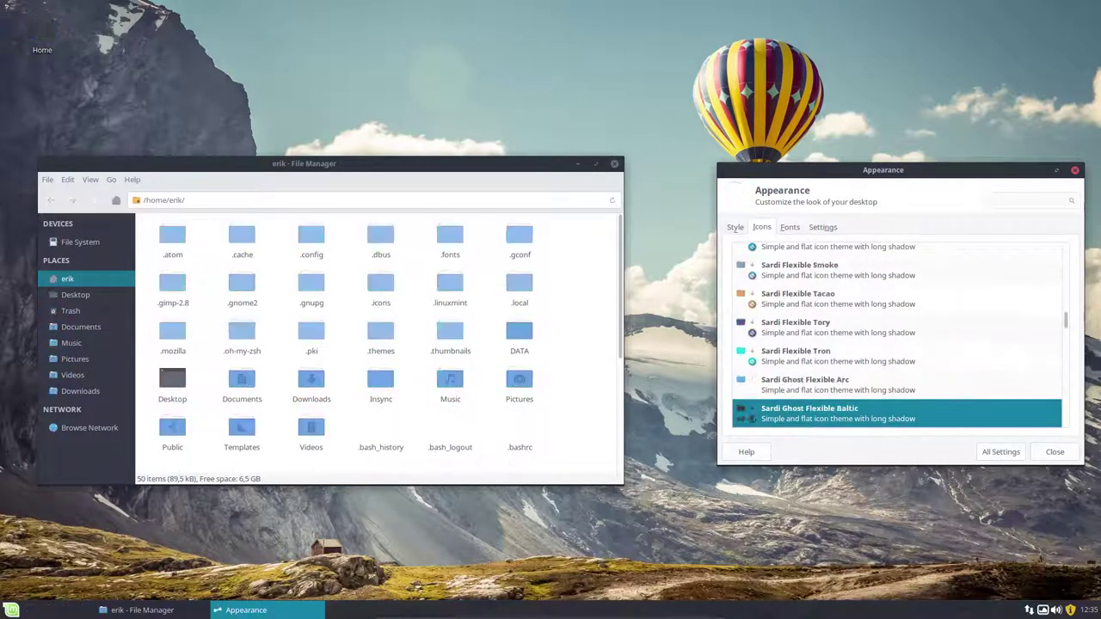
{"action": "key", "text": "Down"}
{"action": "key", "text": "Down"}
{"action": "key", "text": "Down"}
{"action": "key", "text": "Down"}
{"action": "key", "text": "Down"}
{"action": "key", "text": "Down"}
{"action": "key", "text": "Down"}
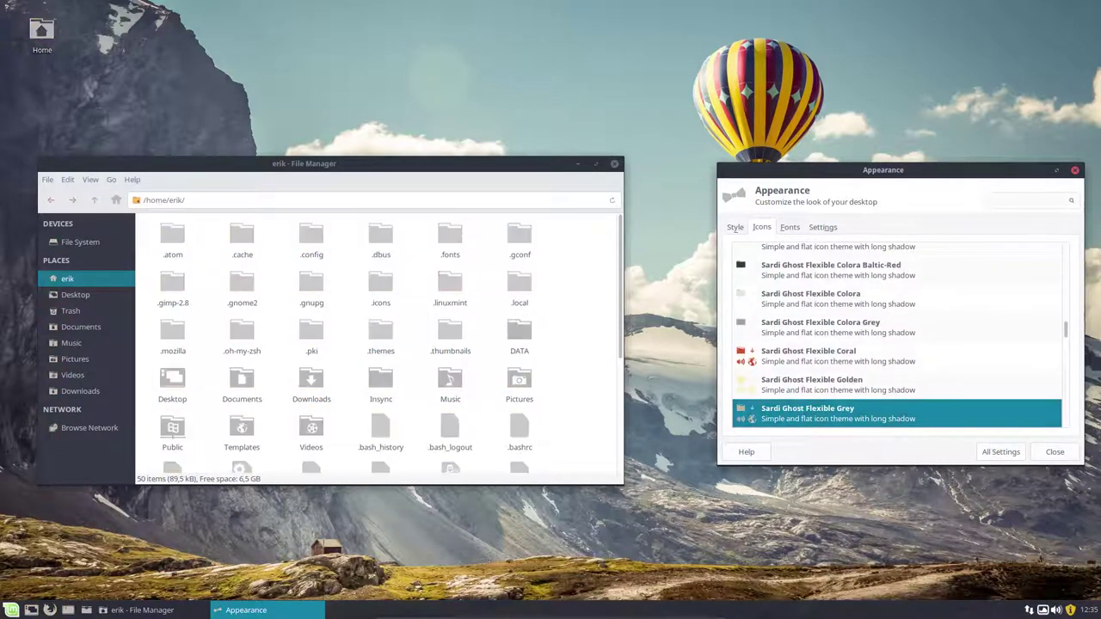
- Preview the icon themes that follow Sardi Ghost Flexible Grey one after another, down to Surfn Vertexed
{"action": "key", "text": "Down"}
{"action": "key", "text": "Down"}
{"action": "key", "text": "Down"}
{"action": "key", "text": "Down"}
{"action": "key", "text": "Down"}
{"action": "key", "text": "Down"}
{"action": "key", "text": "Down"}
{"action": "key", "text": "Down"}
{"action": "key", "text": "Down"}
{"action": "key", "text": "Down"}
{"action": "key", "text": "Down"}
{"action": "key", "text": "Down"}
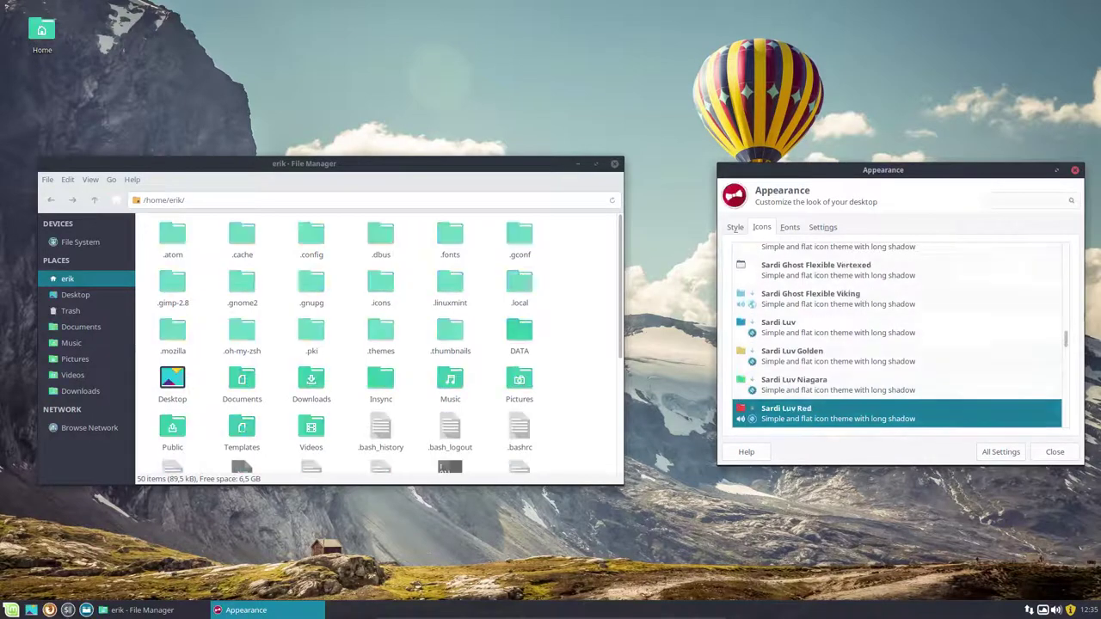
{"action": "key", "text": "Down"}
{"action": "key", "text": "Down"}
{"action": "key", "text": "Down"}
{"action": "key", "text": "Down"}
{"action": "key", "text": "Down"}
{"action": "key", "text": "Down"}
{"action": "key", "text": "Down"}
{"action": "key", "text": "Down"}
{"action": "key", "text": "Down"}
{"action": "key", "text": "Down"}
{"action": "key", "text": "Down"}
{"action": "key", "text": "Down"}
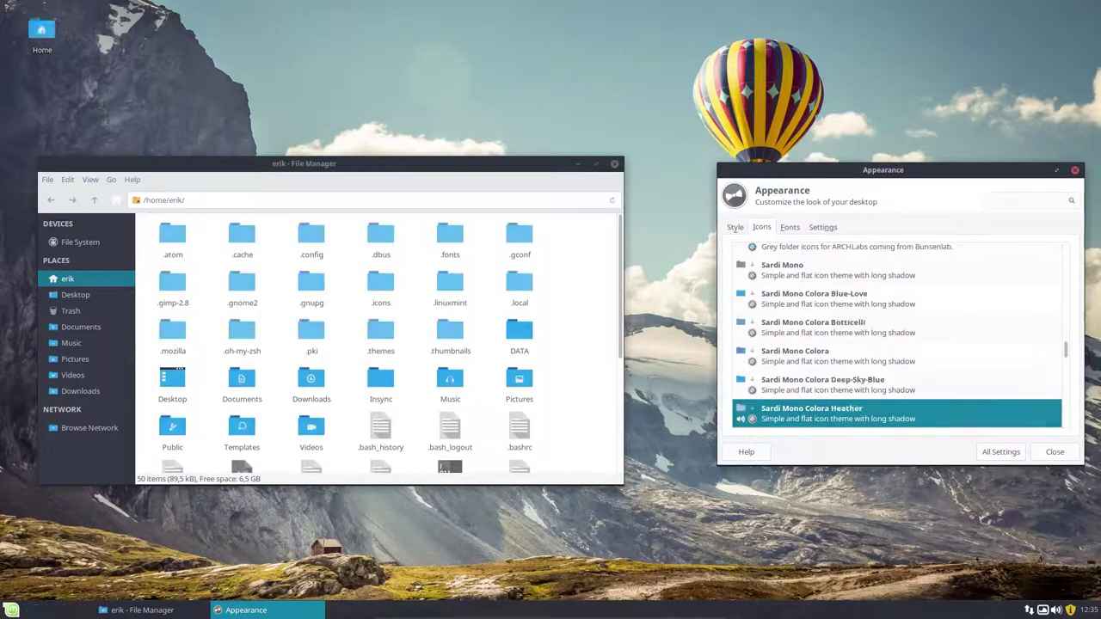
{"action": "key", "text": "Down"}
{"action": "key", "text": "Down"}
{"action": "key", "text": "Down"}
{"action": "key", "text": "Down"}
{"action": "key", "text": "Down"}
{"action": "key", "text": "Down"}
{"action": "key", "text": "Down"}
{"action": "key", "text": "Down"}
{"action": "key", "text": "Down"}
{"action": "key", "text": "Down"}
{"action": "key", "text": "Down"}
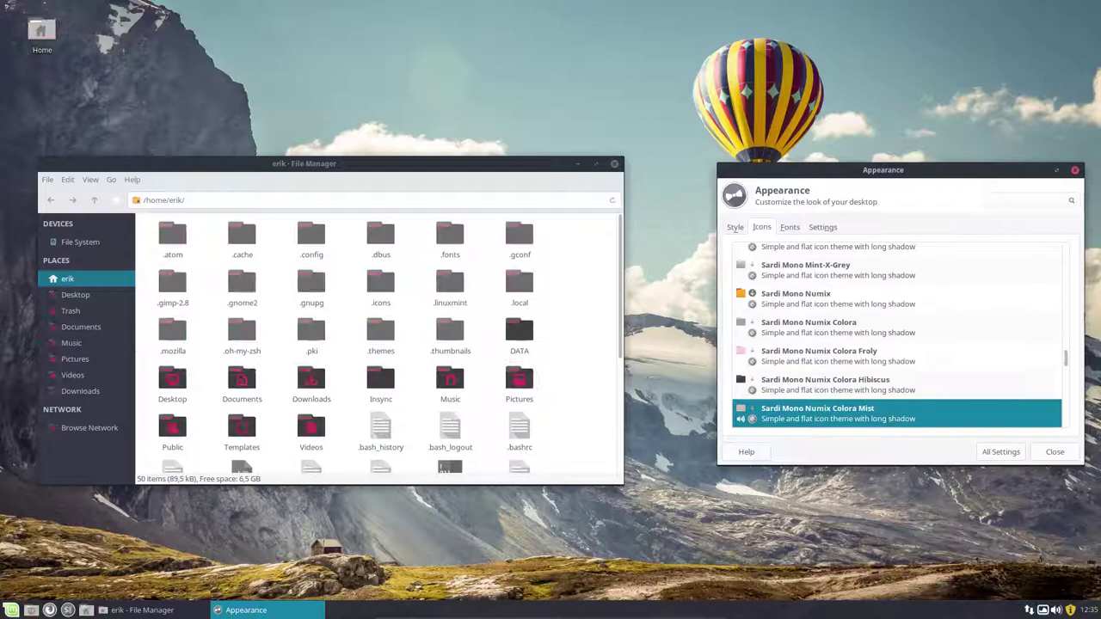
{"action": "key", "text": "Down"}
{"action": "key", "text": "Down"}
{"action": "key", "text": "Down"}
{"action": "key", "text": "Down"}
{"action": "key", "text": "Down"}
{"action": "key", "text": "Down"}
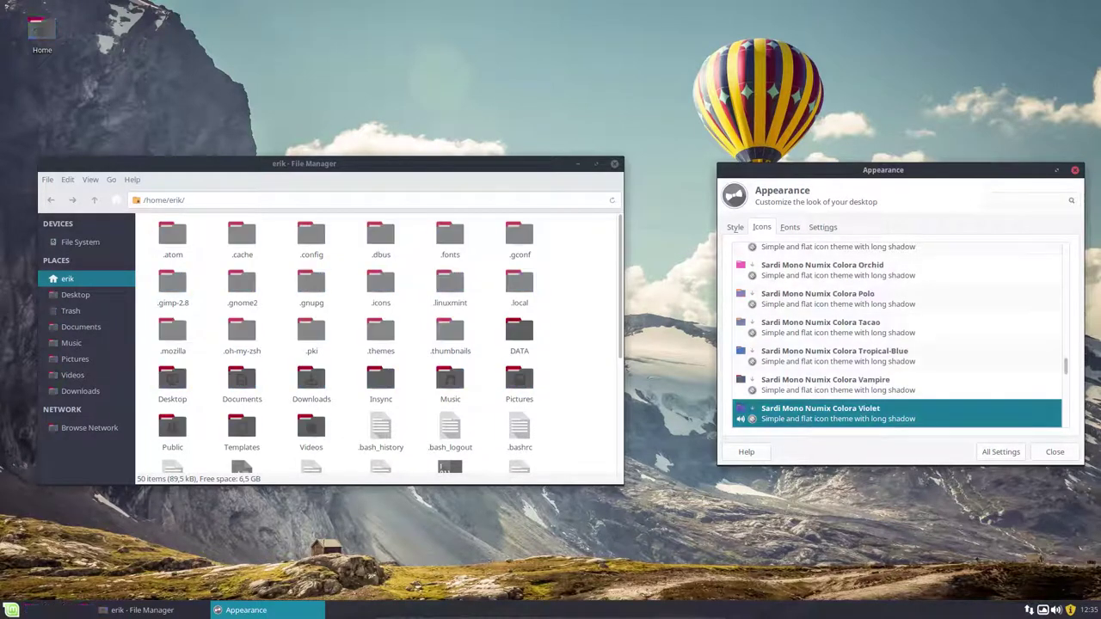
{"action": "key", "text": "Down"}
{"action": "key", "text": "Down"}
{"action": "key", "text": "Down"}
{"action": "key", "text": "Down"}
{"action": "key", "text": "Down"}
{"action": "key", "text": "Down"}
{"action": "key", "text": "Down"}
{"action": "key", "text": "Down"}
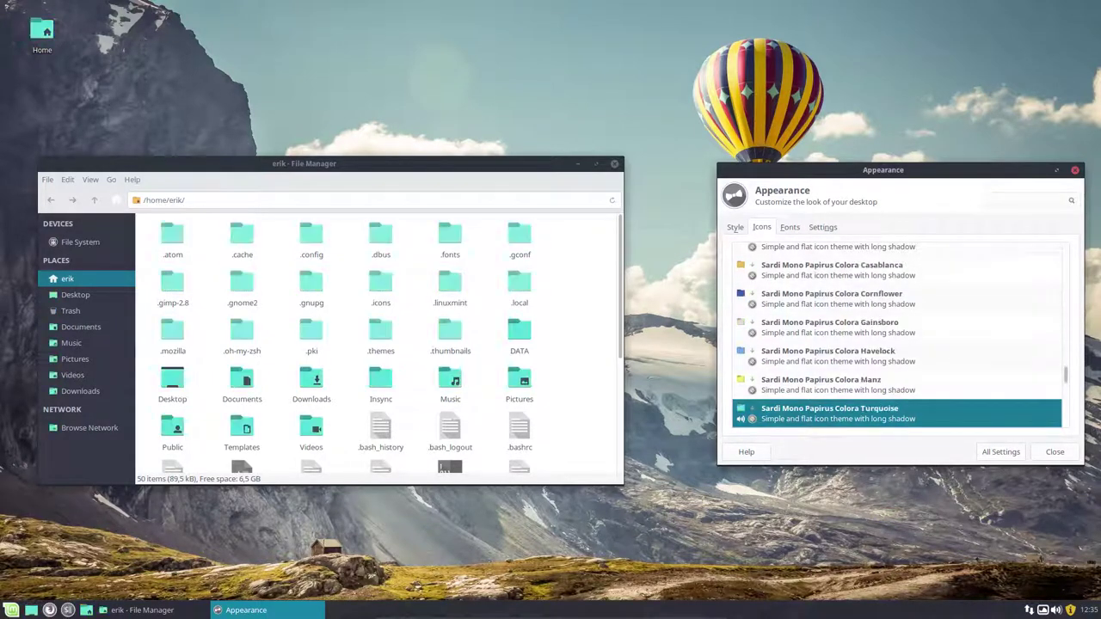
{"action": "key", "text": "Down"}
{"action": "key", "text": "Down"}
{"action": "key", "text": "Down"}
{"action": "key", "text": "Down"}
{"action": "key", "text": "Down"}
{"action": "key", "text": "Down"}
{"action": "key", "text": "Down"}
{"action": "key", "text": "Down"}
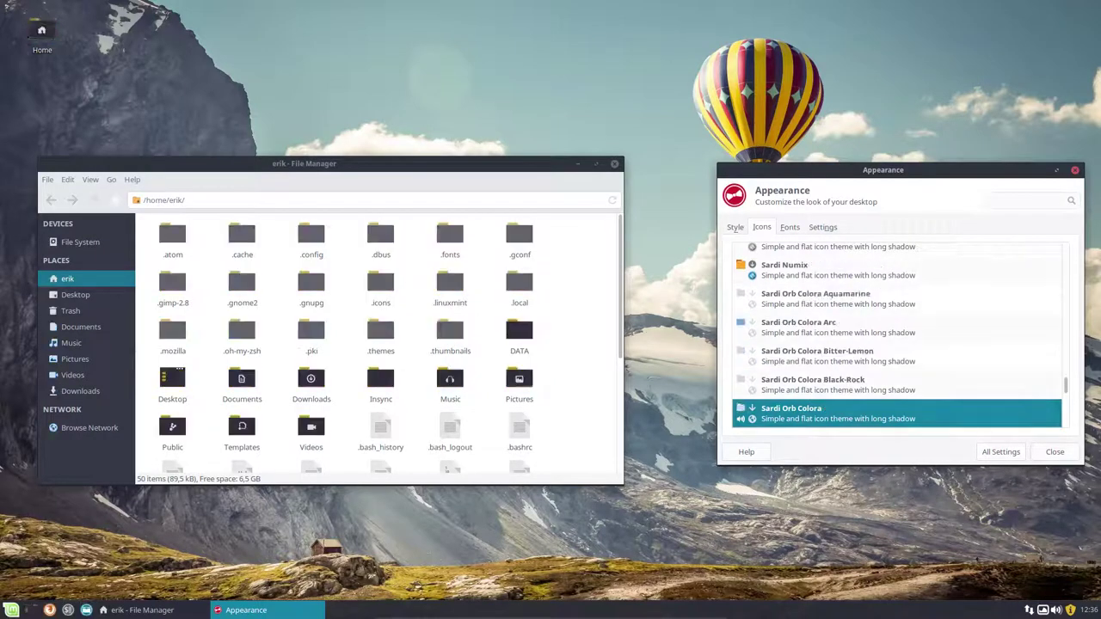
{"action": "key", "text": "Down"}
{"action": "key", "text": "Down"}
{"action": "key", "text": "Down"}
{"action": "key", "text": "Down"}
{"action": "key", "text": "Down"}
{"action": "key", "text": "Down"}
{"action": "key", "text": "Down"}
{"action": "key", "text": "Down"}
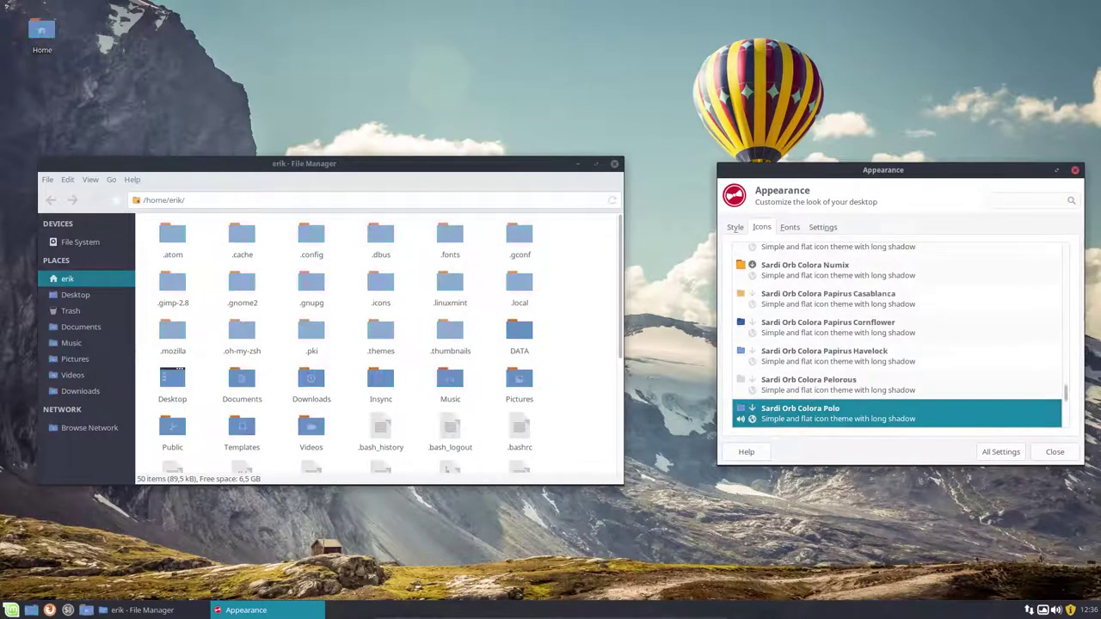
{"action": "key", "text": "Down"}
{"action": "key", "text": "Down"}
{"action": "key", "text": "Down"}
{"action": "key", "text": "Down"}
{"action": "key", "text": "Down"}
{"action": "key", "text": "Down"}
{"action": "key", "text": "Down"}
{"action": "key", "text": "Down"}
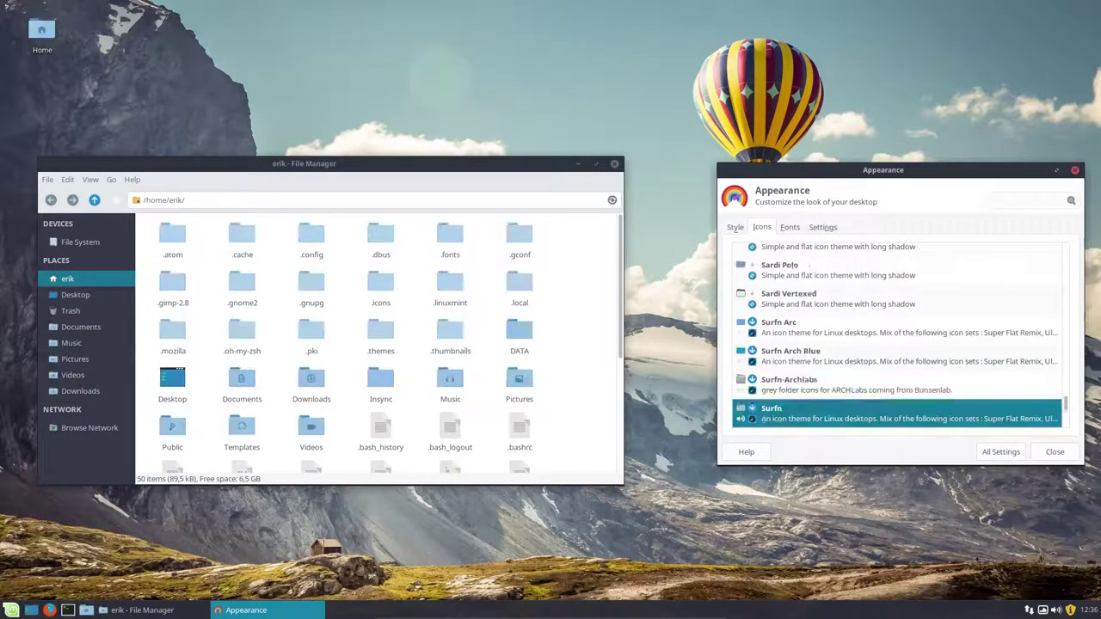
{"action": "key", "text": "Down"}
{"action": "key", "text": "Down"}
{"action": "key", "text": "Down"}
{"action": "key", "text": "Down"}
{"action": "key", "text": "Down"}
{"action": "key", "text": "Down"}
{"action": "key", "text": "Down"}
{"action": "key", "text": "Down"}
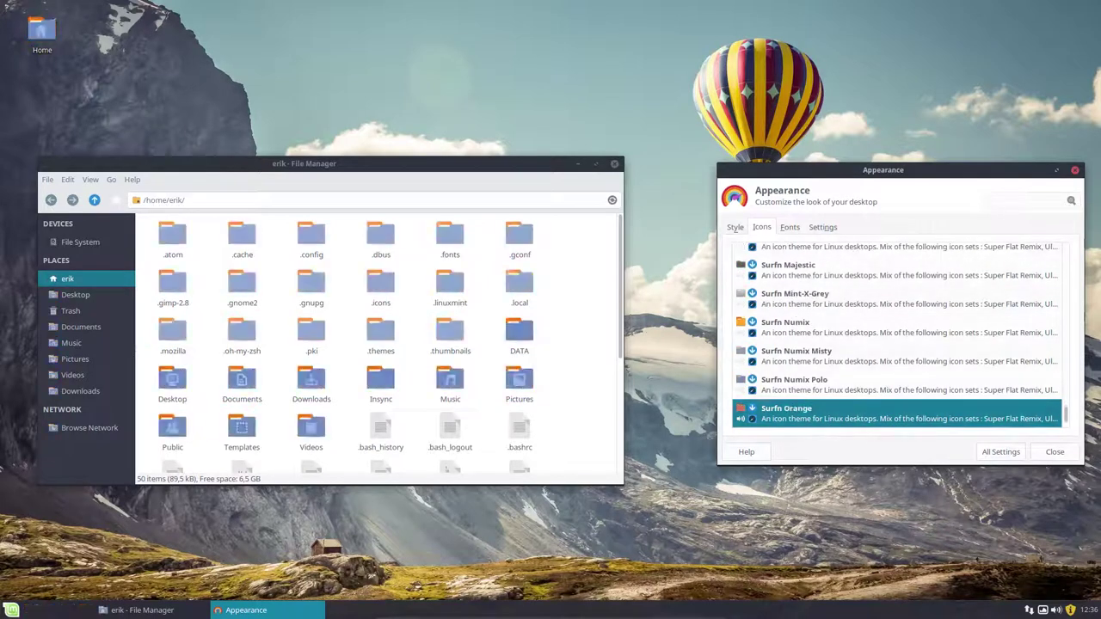
{"action": "key", "text": "Down"}
{"action": "key", "text": "Down"}
{"action": "key", "text": "Down"}
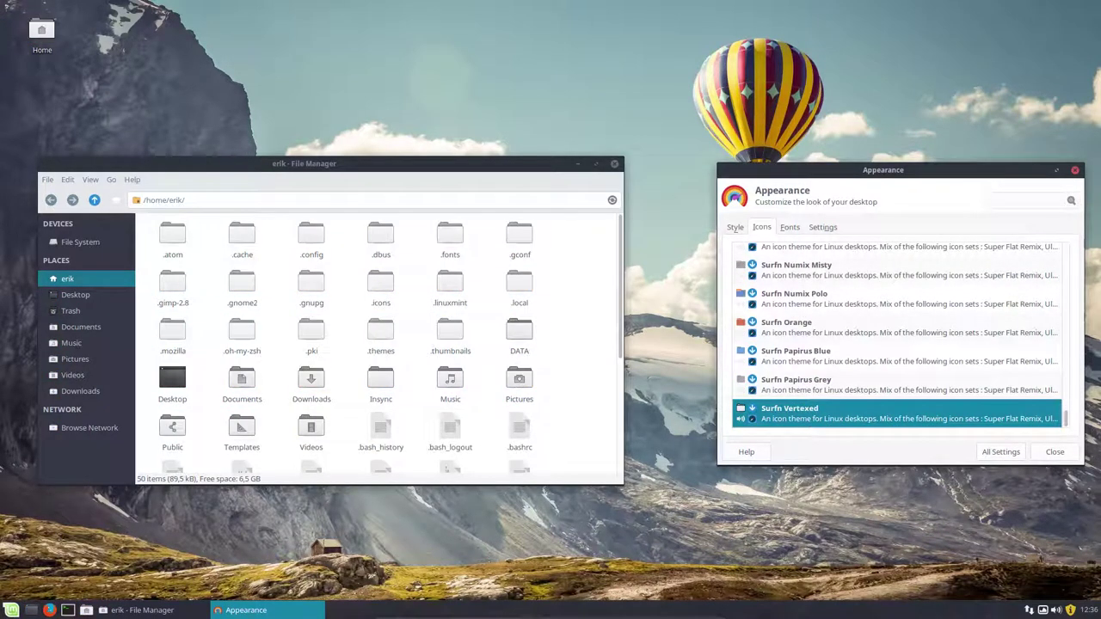
- Apply the Sardi Flexible Arc icon theme and close Appearance
{"action": "scroll", "coordinate": [825, 275], "scroll_direction": "up", "scroll_amount": 10}
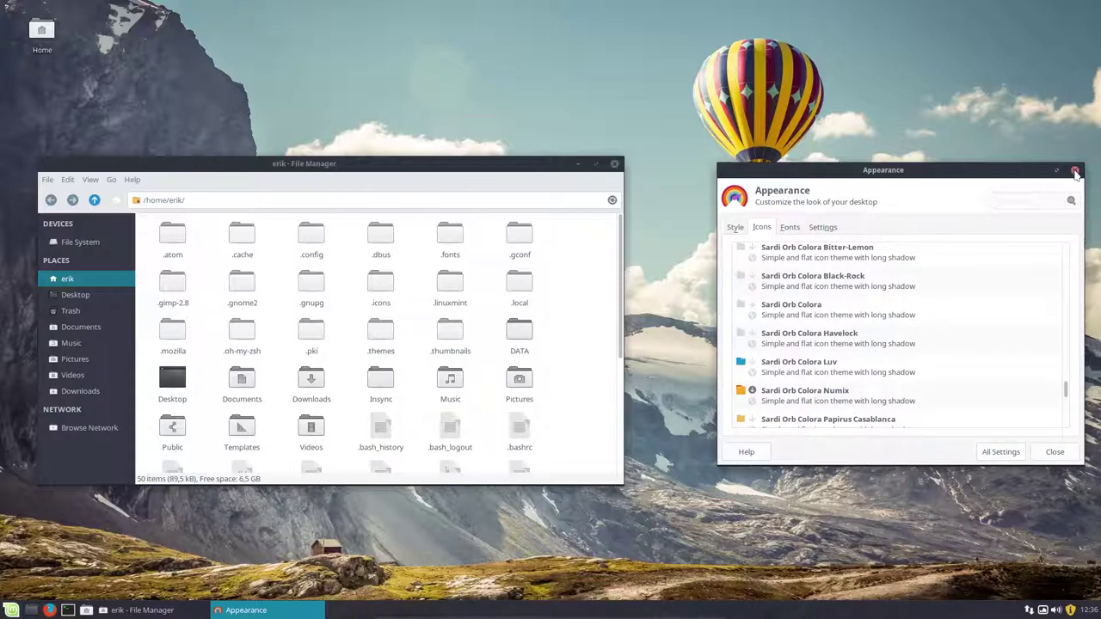
{"action": "scroll", "coordinate": [860, 344], "scroll_direction": "up", "scroll_amount": 10}
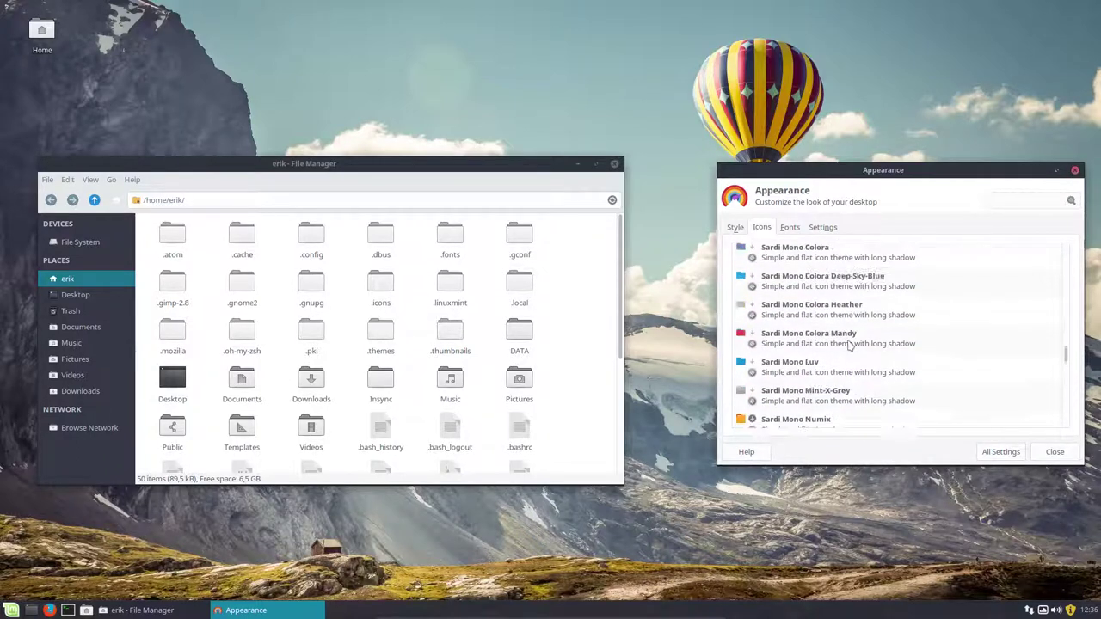
{"action": "scroll", "coordinate": [849, 344], "scroll_direction": "up", "scroll_amount": 5}
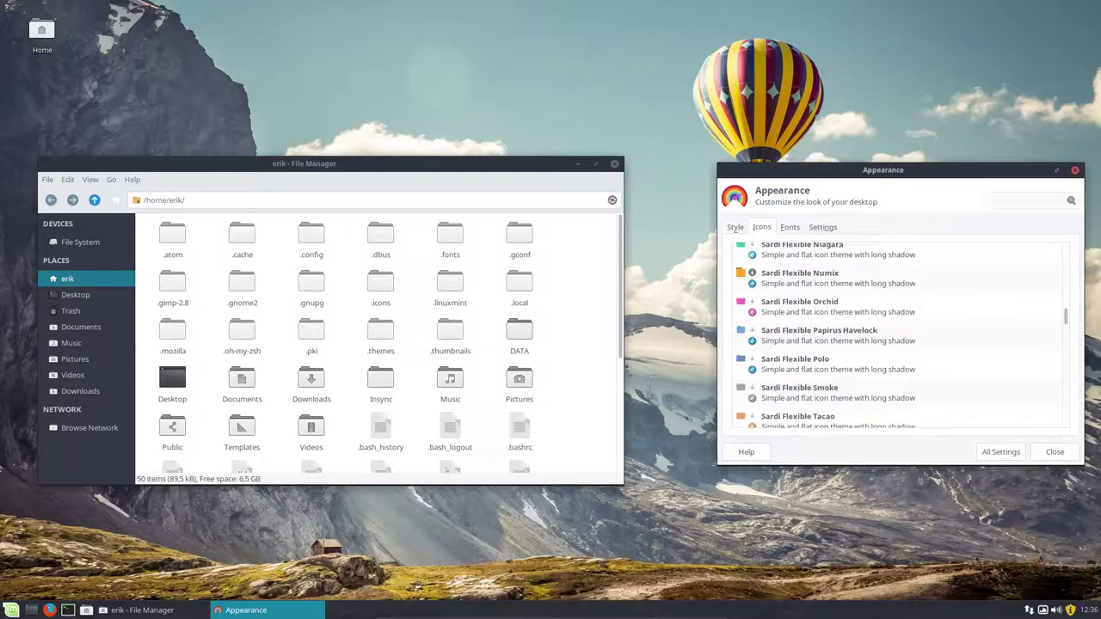
{"action": "scroll", "coordinate": [860, 344], "scroll_direction": "up", "scroll_amount": 6}
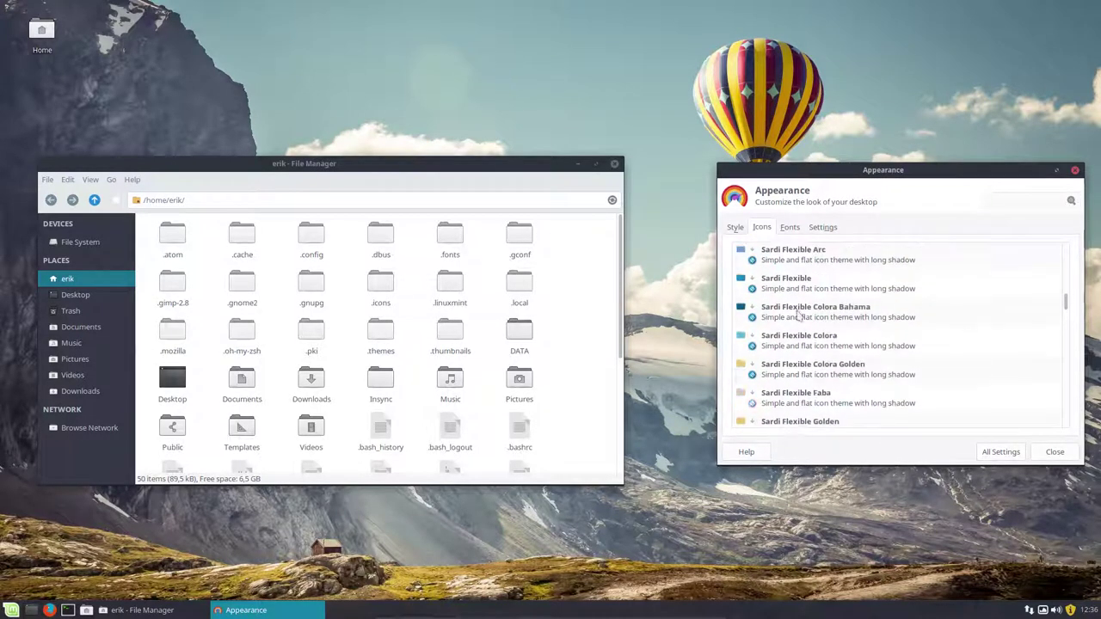
{"action": "scroll", "coordinate": [798, 316], "scroll_direction": "up", "scroll_amount": 1}
{"action": "left_click", "coordinate": [790, 291]}
{"action": "scroll", "coordinate": [791, 293], "scroll_direction": "up", "scroll_amount": 1}
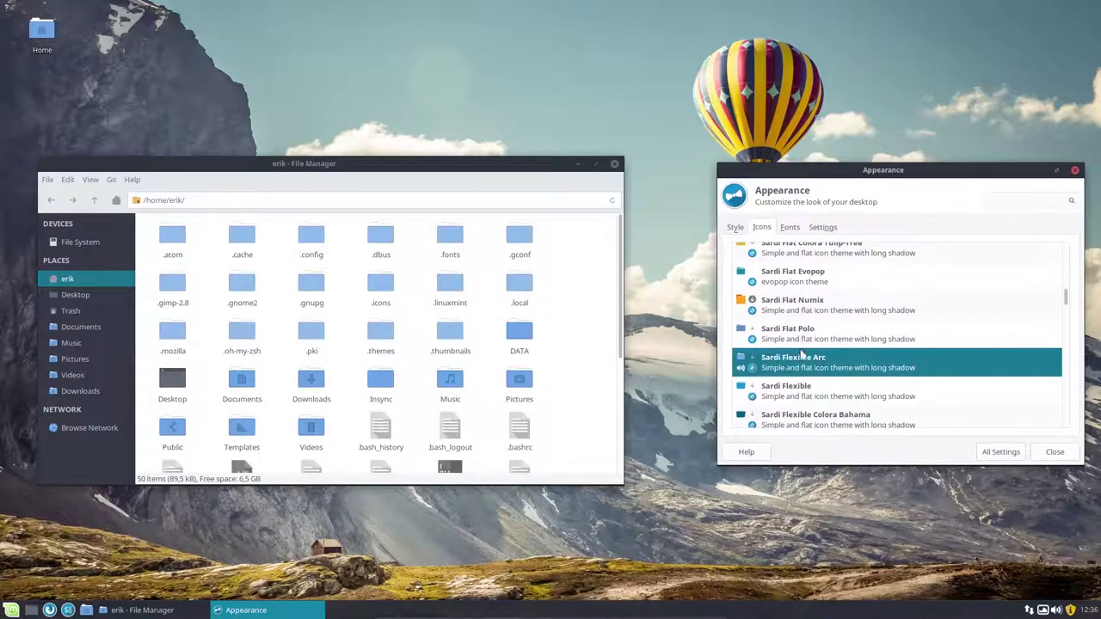
{"action": "left_click", "coordinate": [1051, 453]}
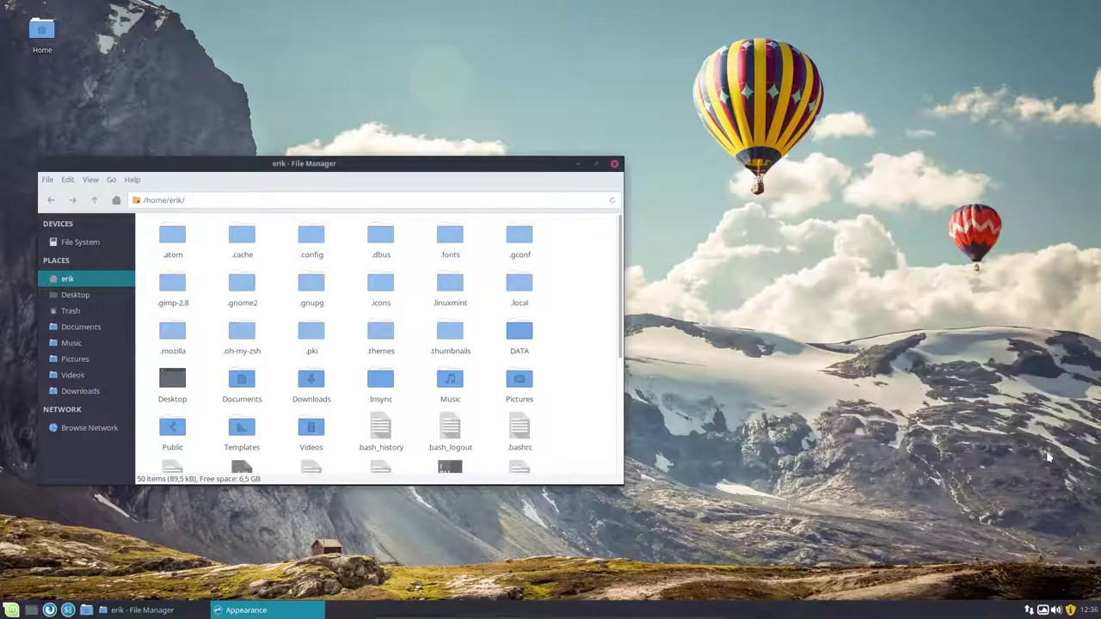
- Shift the file manager window aside and examine the icons of all applications in the application menu, from About Me to Xfce Terminal
{"action": "left_click_drag", "start_coordinate": [561, 163], "coordinate": [1027, 68]}
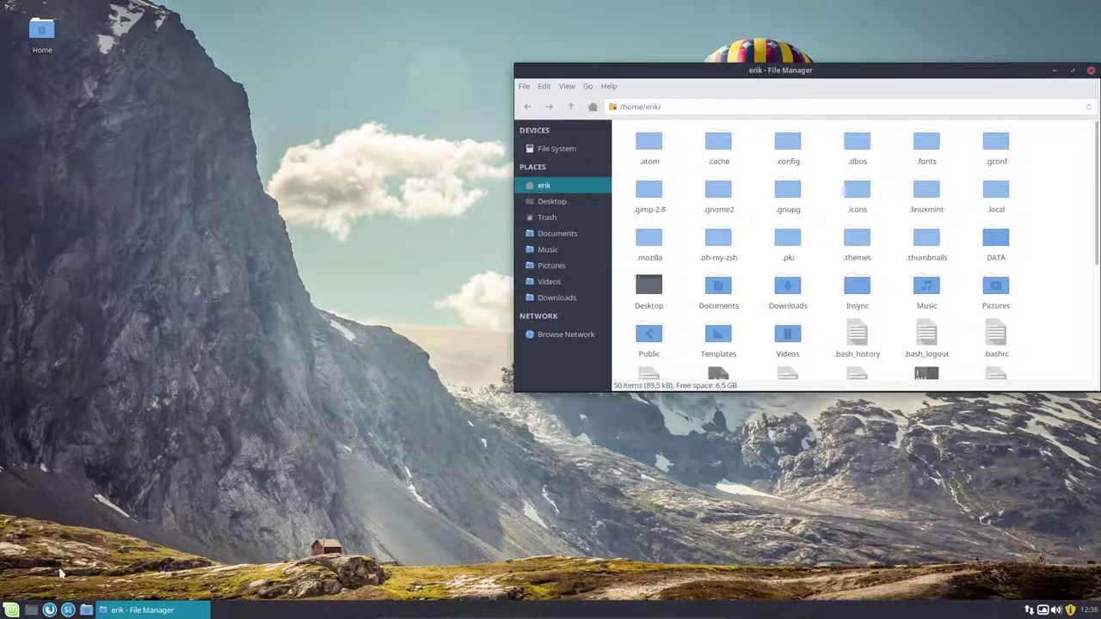
{"action": "left_click", "coordinate": [11, 610]}
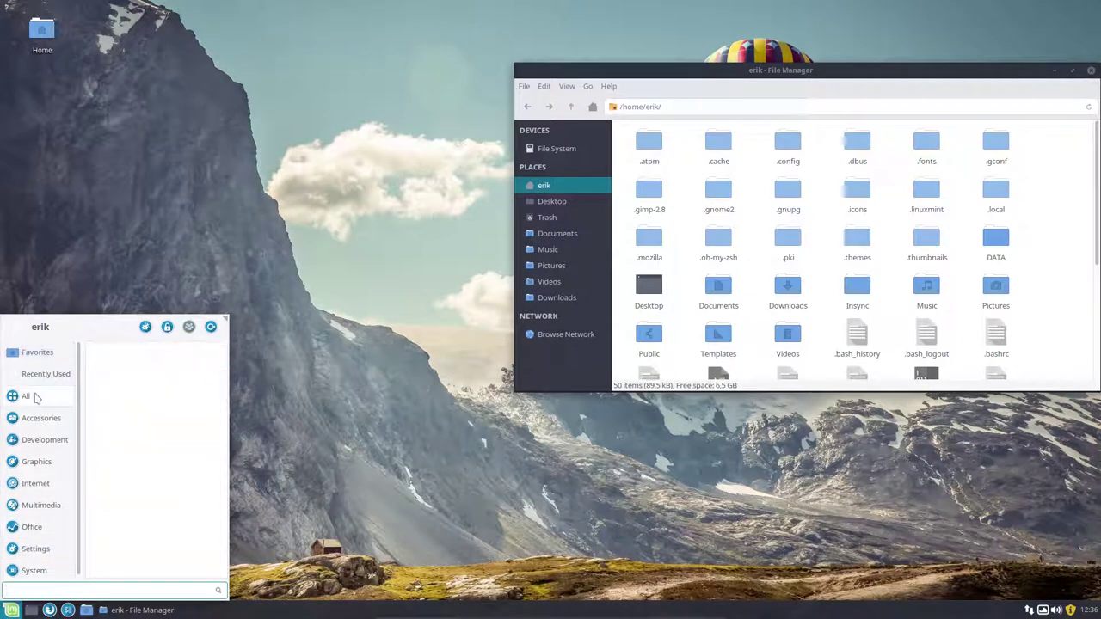
{"action": "mouse_move", "coordinate": [34, 395]}
{"action": "scroll", "coordinate": [171, 392], "scroll_direction": "down", "scroll_amount": 3}
{"action": "scroll", "coordinate": [169, 404], "scroll_direction": "up", "scroll_amount": 3}
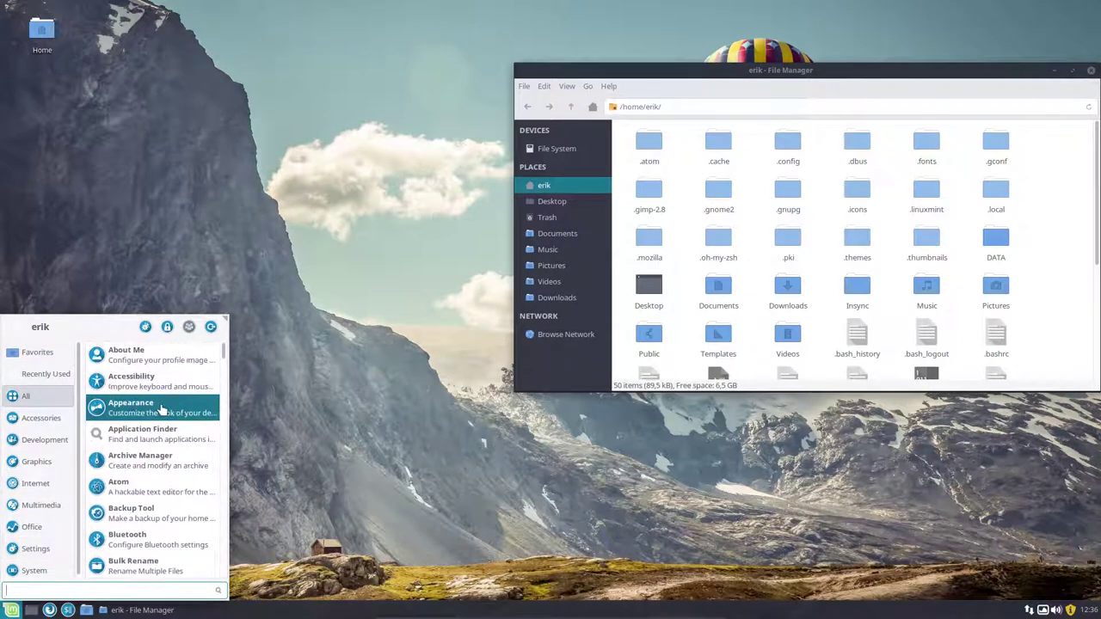
{"action": "scroll", "coordinate": [172, 456], "scroll_direction": "down", "scroll_amount": 1}
{"action": "scroll", "coordinate": [172, 456], "scroll_direction": "down", "scroll_amount": 5}
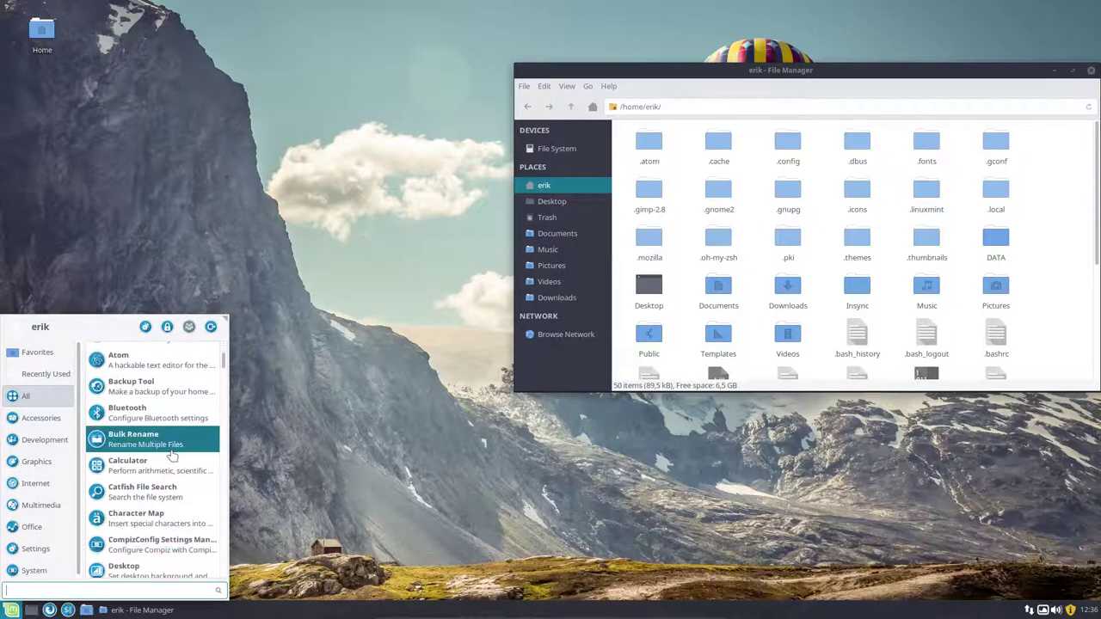
{"action": "scroll", "coordinate": [172, 458], "scroll_direction": "down", "scroll_amount": 10}
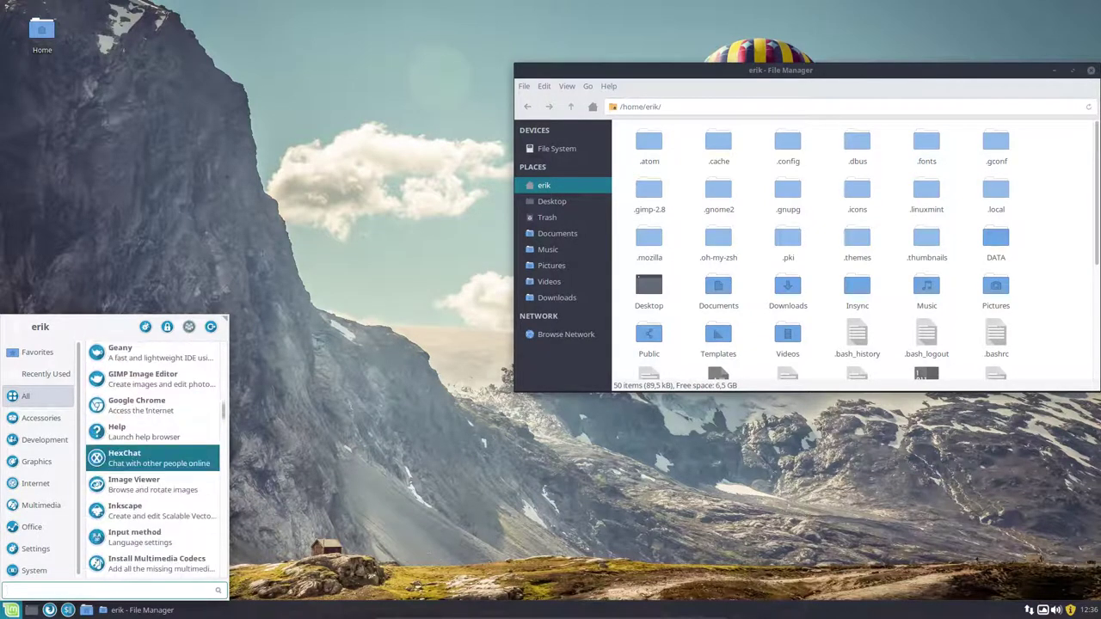
{"action": "scroll", "coordinate": [172, 456], "scroll_direction": "down", "scroll_amount": 4}
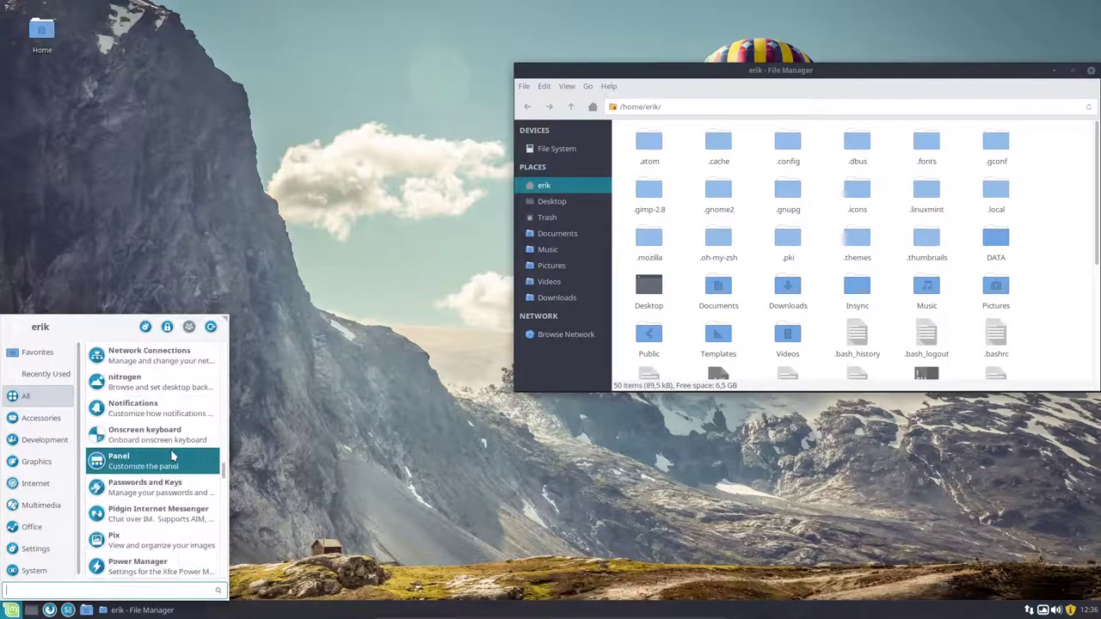
{"action": "scroll", "coordinate": [172, 456], "scroll_direction": "up", "scroll_amount": 6}
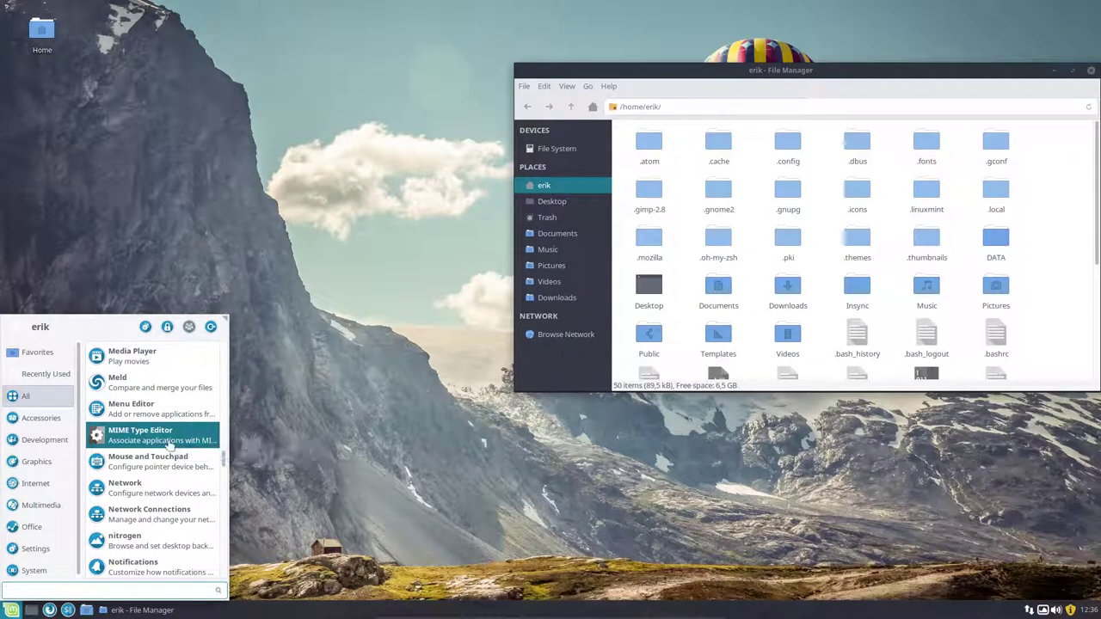
{"action": "scroll", "coordinate": [169, 438], "scroll_direction": "down", "scroll_amount": 5}
{"action": "scroll", "coordinate": [169, 443], "scroll_direction": "down", "scroll_amount": 5}
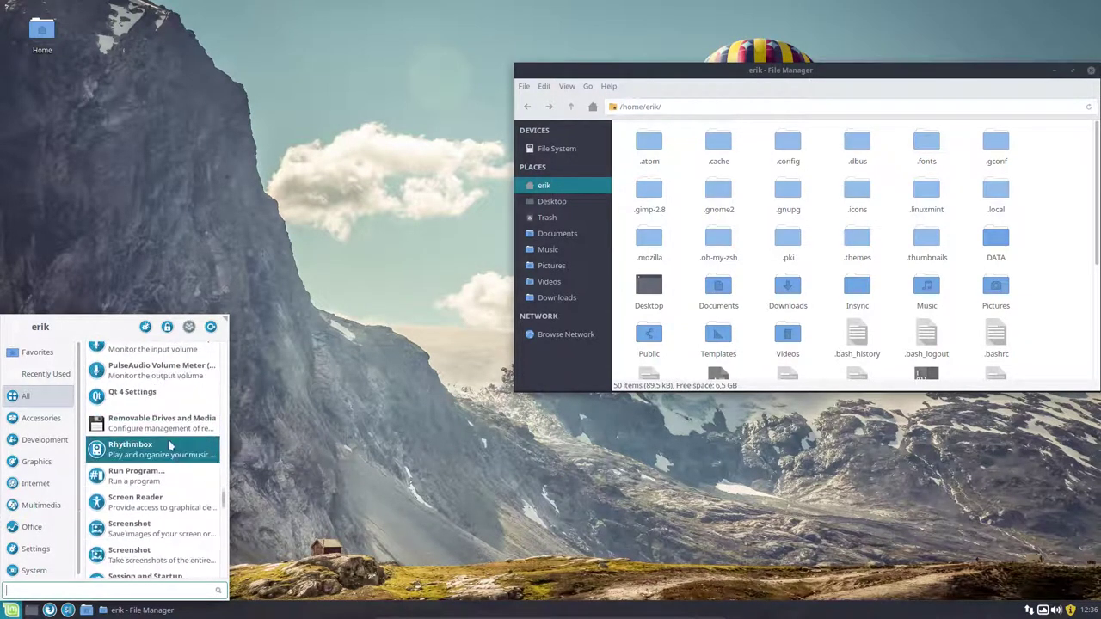
{"action": "scroll", "coordinate": [169, 445], "scroll_direction": "down", "scroll_amount": 6}
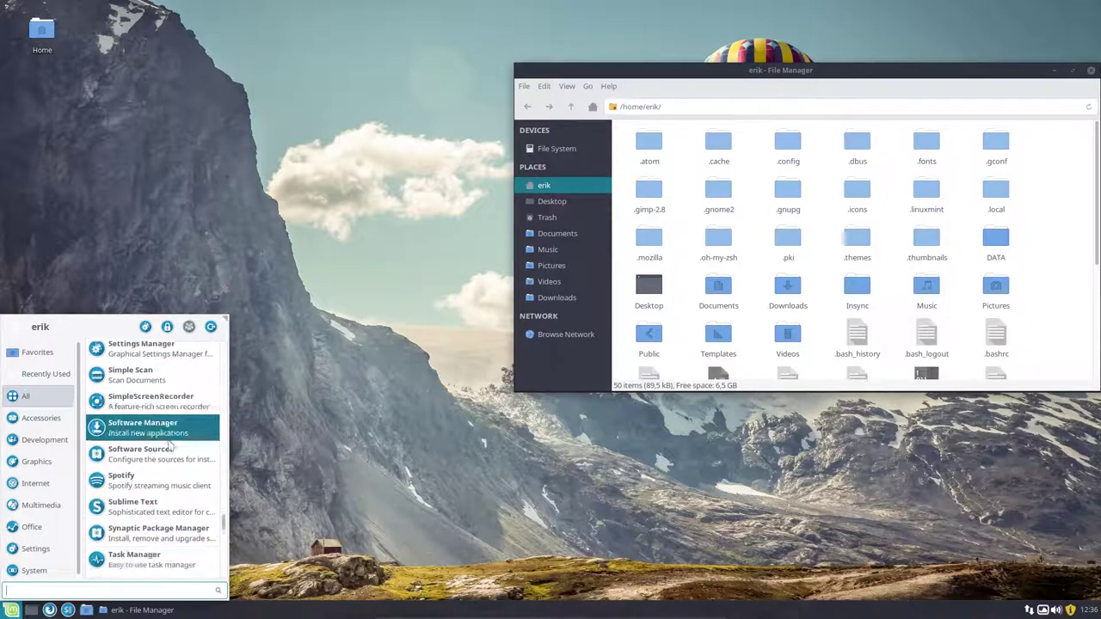
{"action": "scroll", "coordinate": [169, 445], "scroll_direction": "down", "scroll_amount": 3}
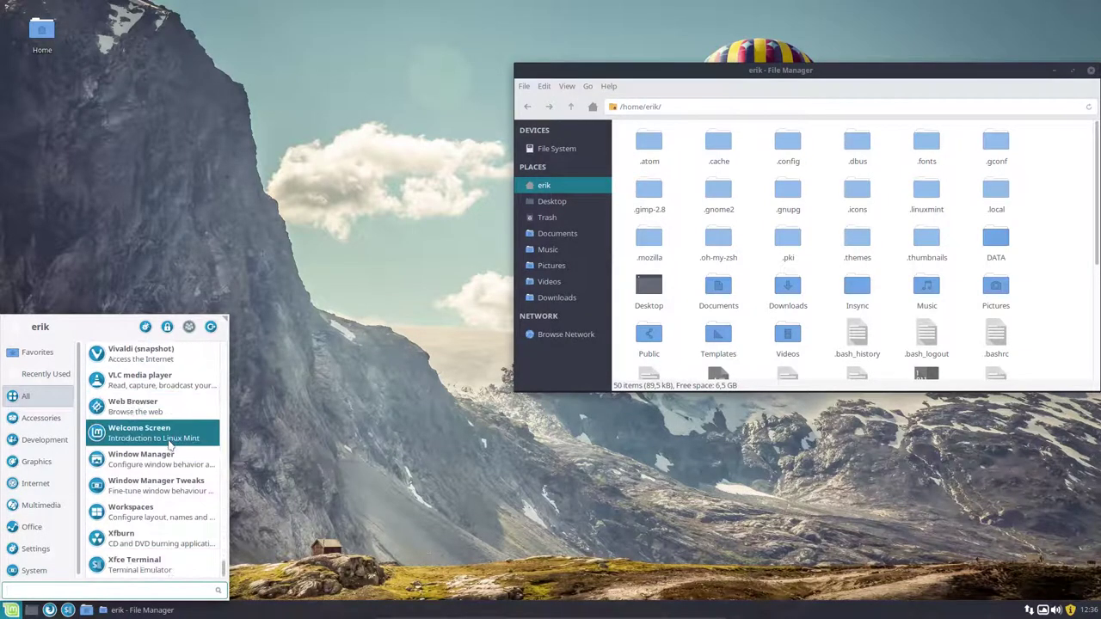
{"action": "left_click", "coordinate": [21, 88]}
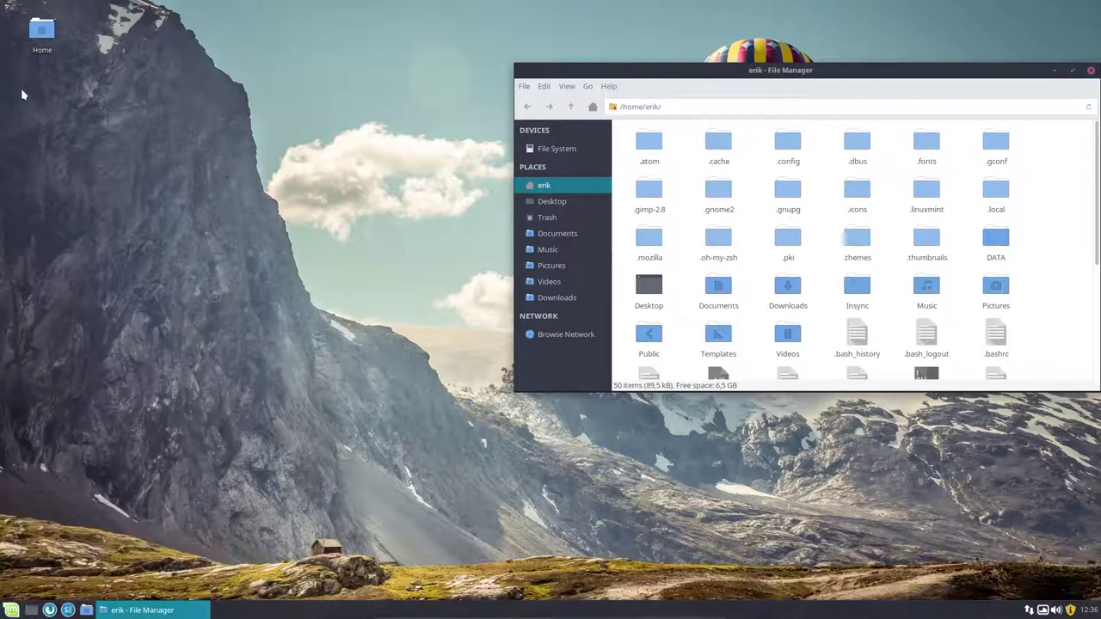
- Open a second file manager window, show the file system root in it and close the older home folder window
{"action": "double_click", "coordinate": [41, 31]}
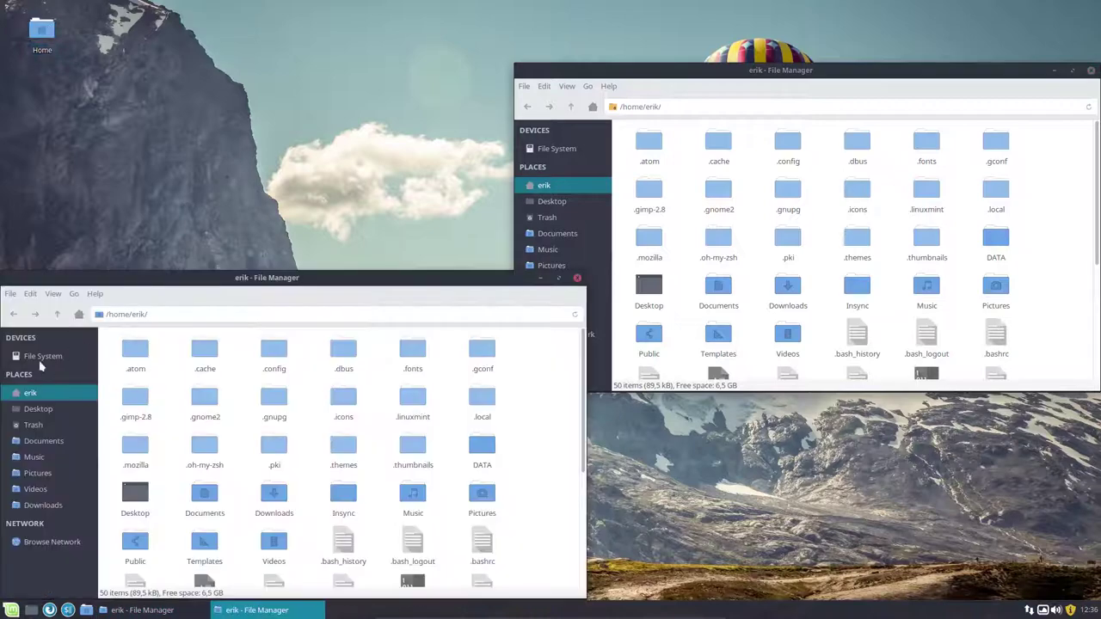
{"action": "left_click", "coordinate": [39, 359]}
{"action": "left_click", "coordinate": [1091, 70]}
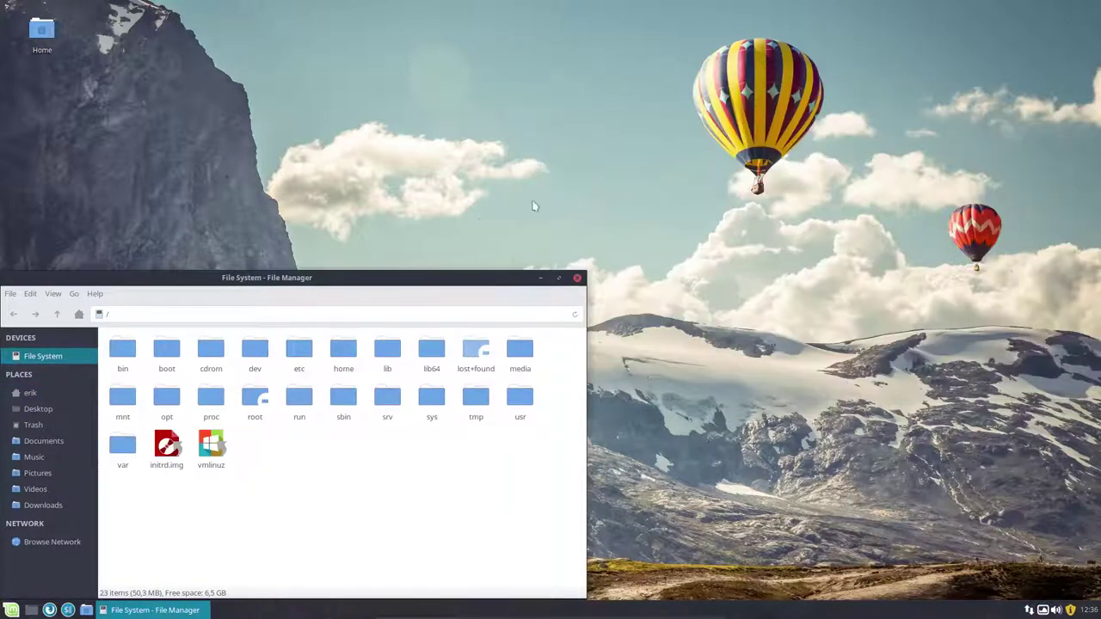
- Maximize the file manager window and open the /usr/share/applications folder
{"action": "left_click_drag", "start_coordinate": [391, 275], "coordinate": [619, 1]}
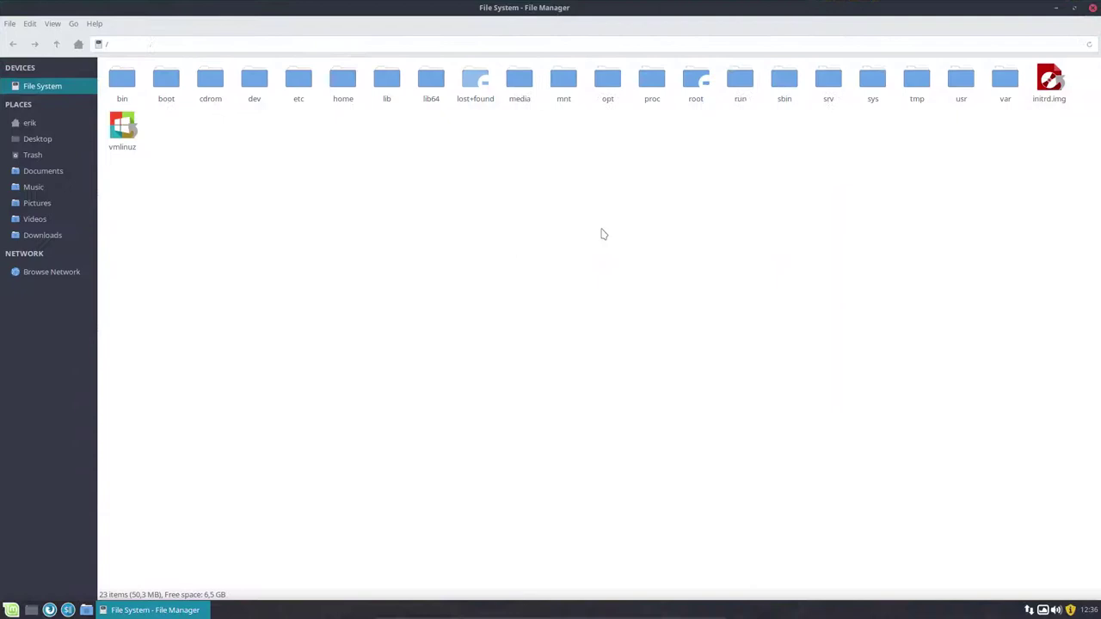
{"action": "double_click", "coordinate": [976, 89]}
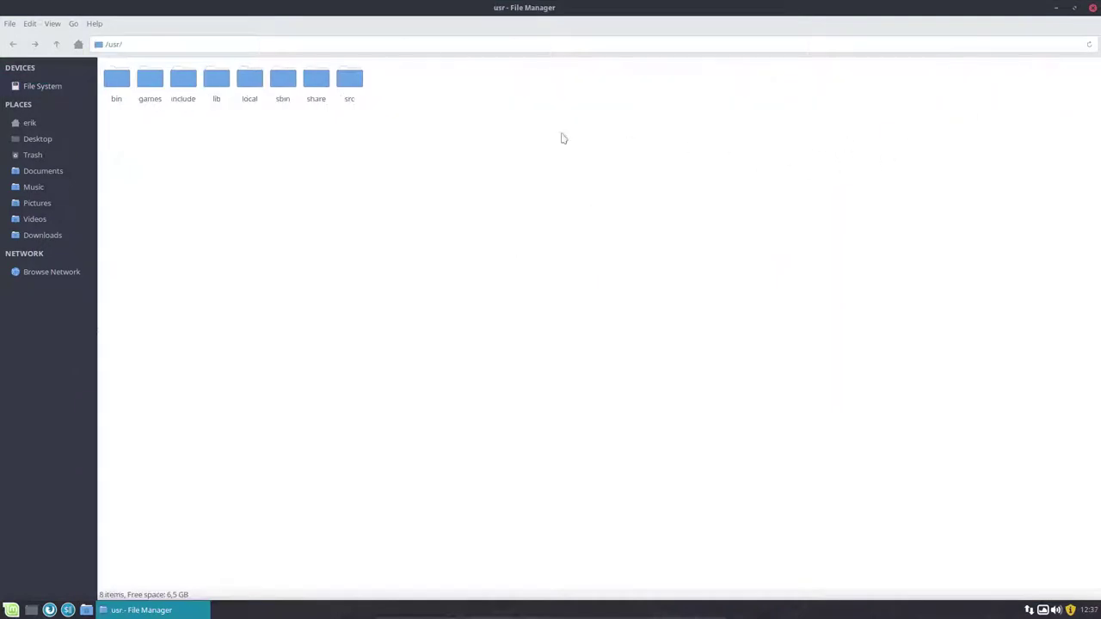
{"action": "double_click", "coordinate": [314, 81]}
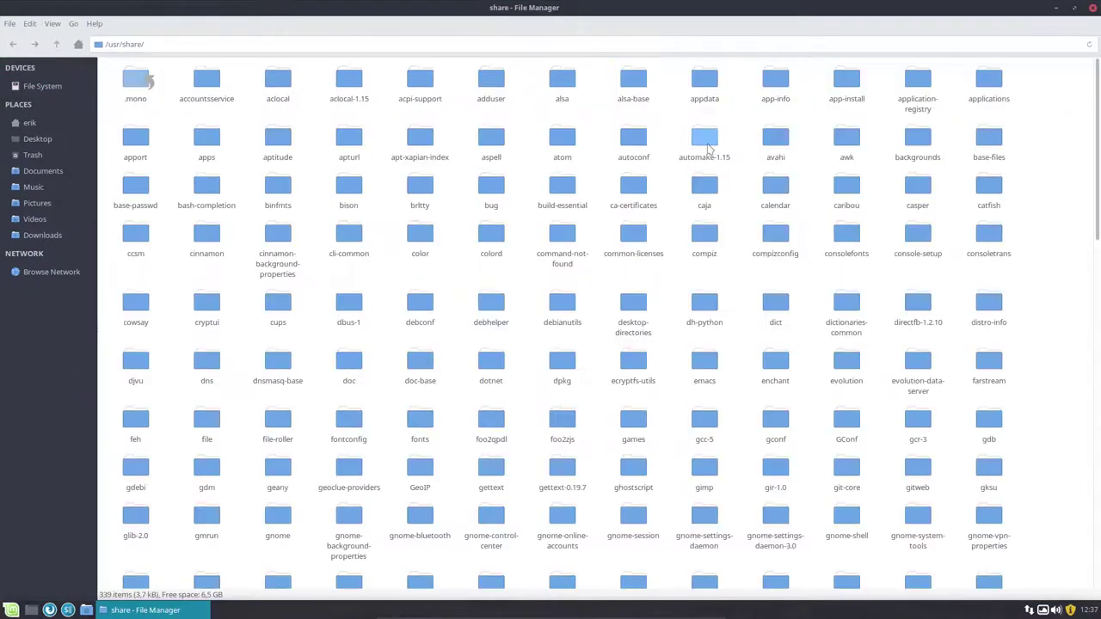
{"action": "double_click", "coordinate": [989, 84]}
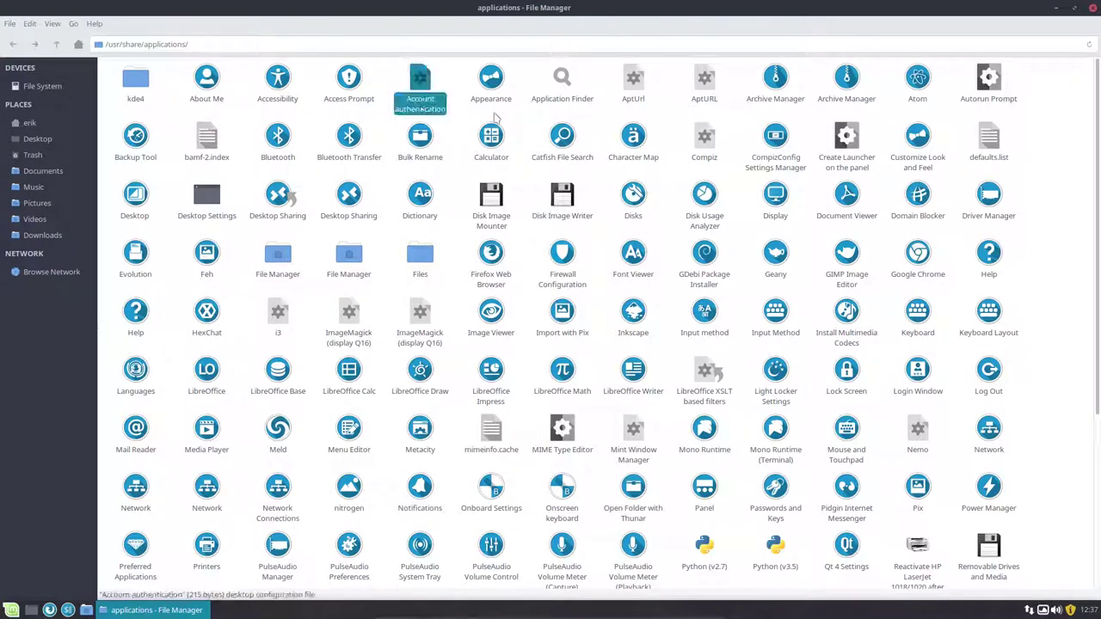
- Select the AptUrl, AptURL and Compiz launchers one after another to inspect their icons
{"action": "left_click", "coordinate": [633, 90]}
{"action": "left_click", "coordinate": [703, 101]}
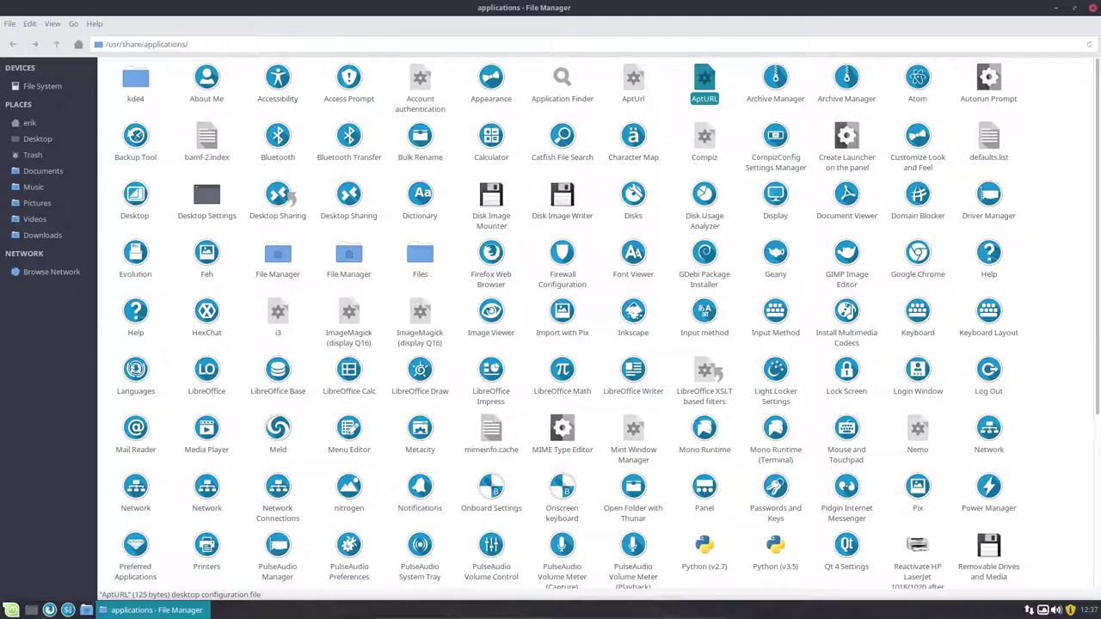
{"action": "left_click", "coordinate": [713, 144]}
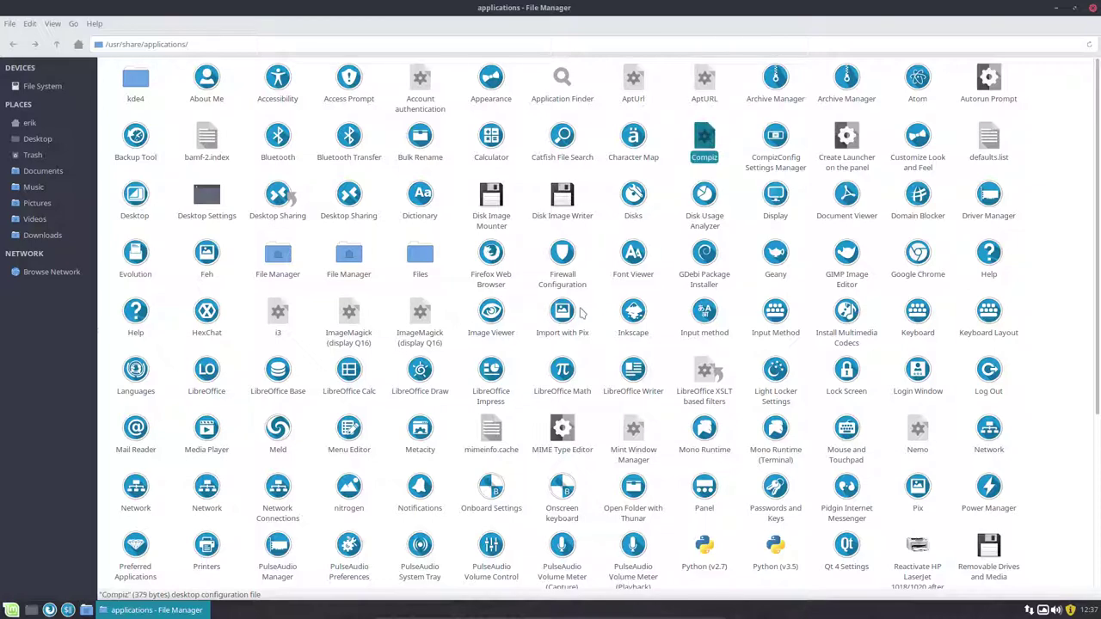
- Inspect the icons of the remaining launchers, selecting Python (v2.7), Python (v3.5) and the Reactivate HP LaserJet entry
{"action": "scroll", "coordinate": [582, 314], "scroll_direction": "down", "scroll_amount": 2}
{"action": "scroll", "coordinate": [679, 258], "scroll_direction": "down", "scroll_amount": 1}
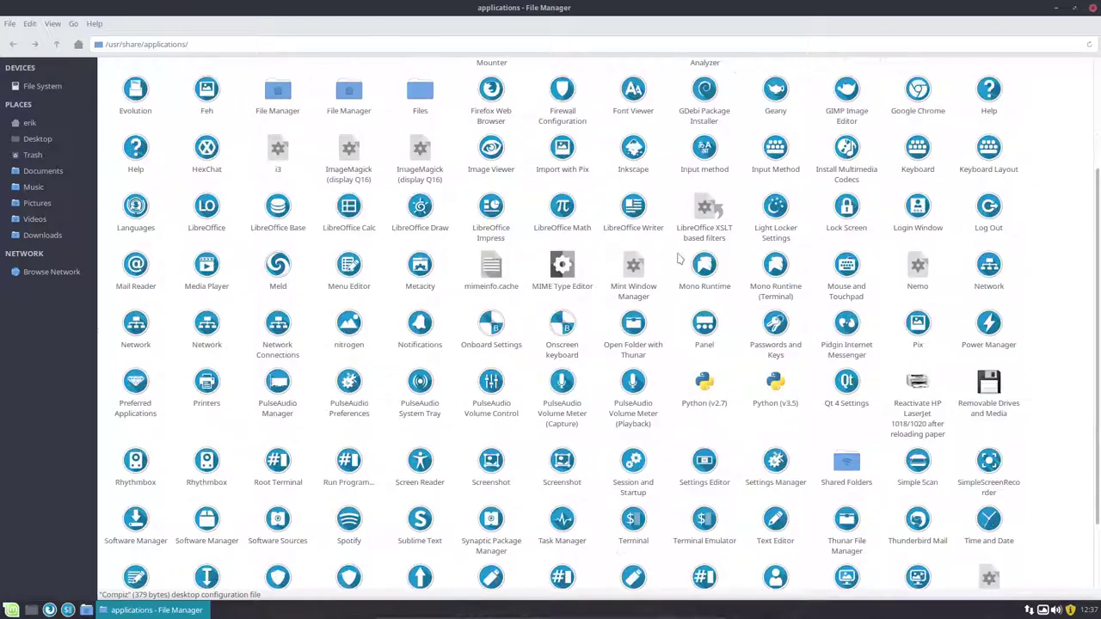
{"action": "left_click_drag", "start_coordinate": [672, 373], "coordinate": [800, 419]}
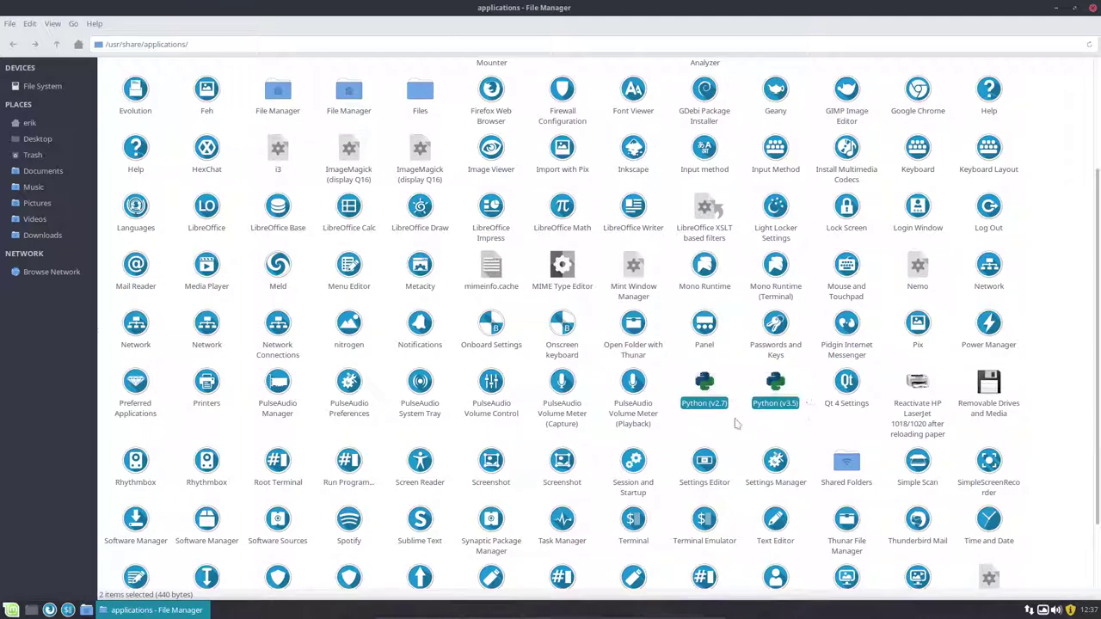
{"action": "left_click", "coordinate": [912, 411]}
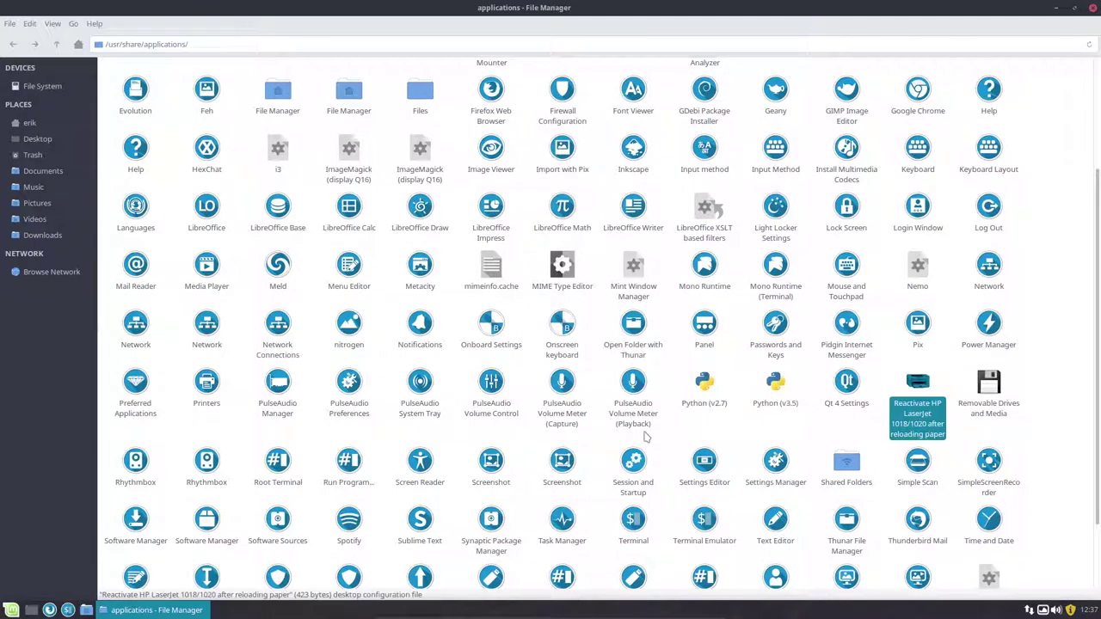
{"action": "scroll", "coordinate": [647, 437], "scroll_direction": "down", "scroll_amount": 2}
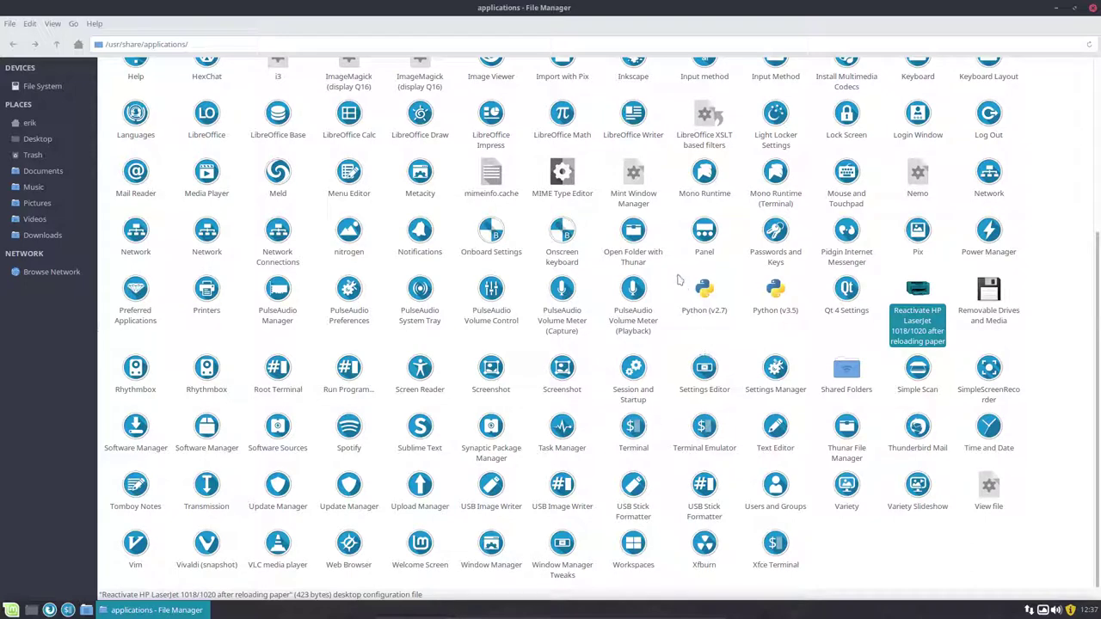
- Open the Python (v2.7) launcher file in Atom and maximize the editor window
{"action": "left_click_drag", "start_coordinate": [678, 275], "coordinate": [796, 333]}
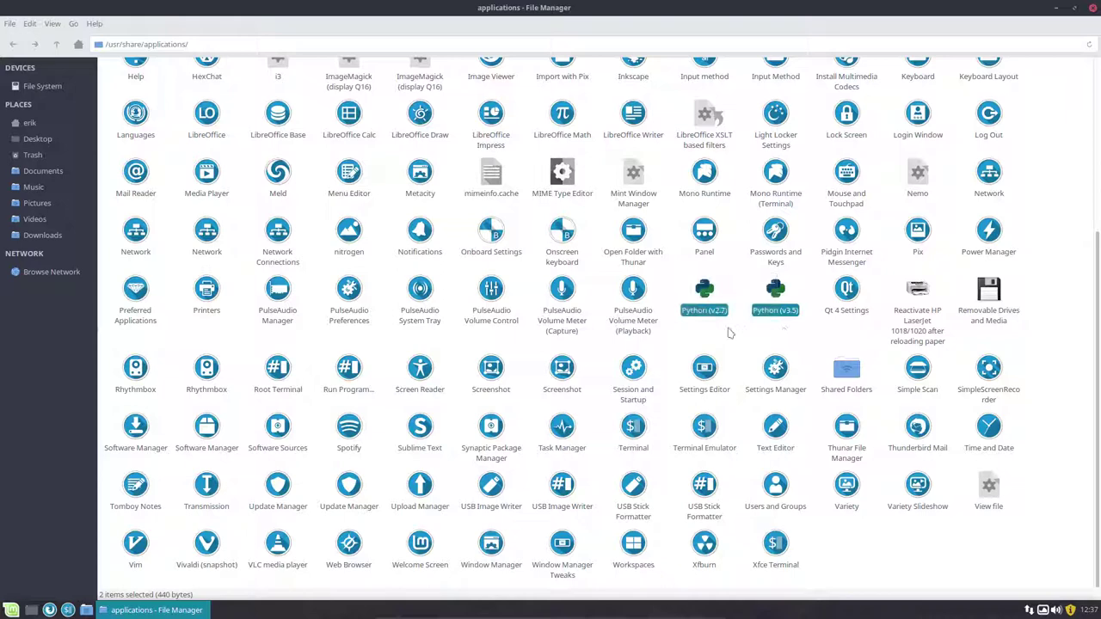
{"action": "left_click", "coordinate": [731, 334]}
{"action": "left_click", "coordinate": [707, 297]}
{"action": "right_click", "coordinate": [707, 297]}
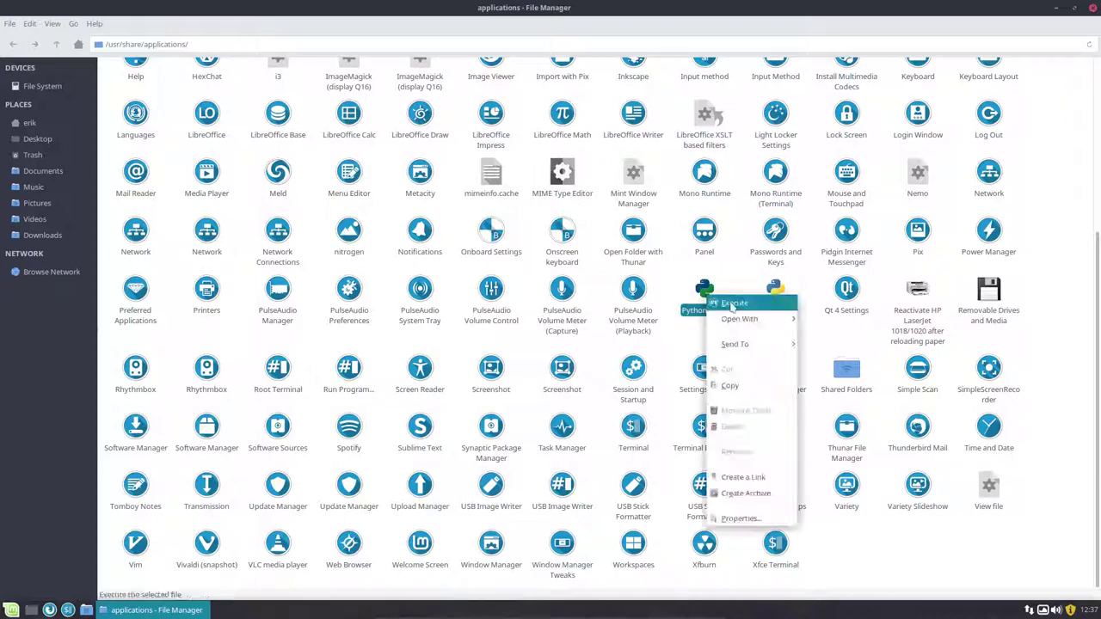
{"action": "mouse_move", "coordinate": [749, 320]}
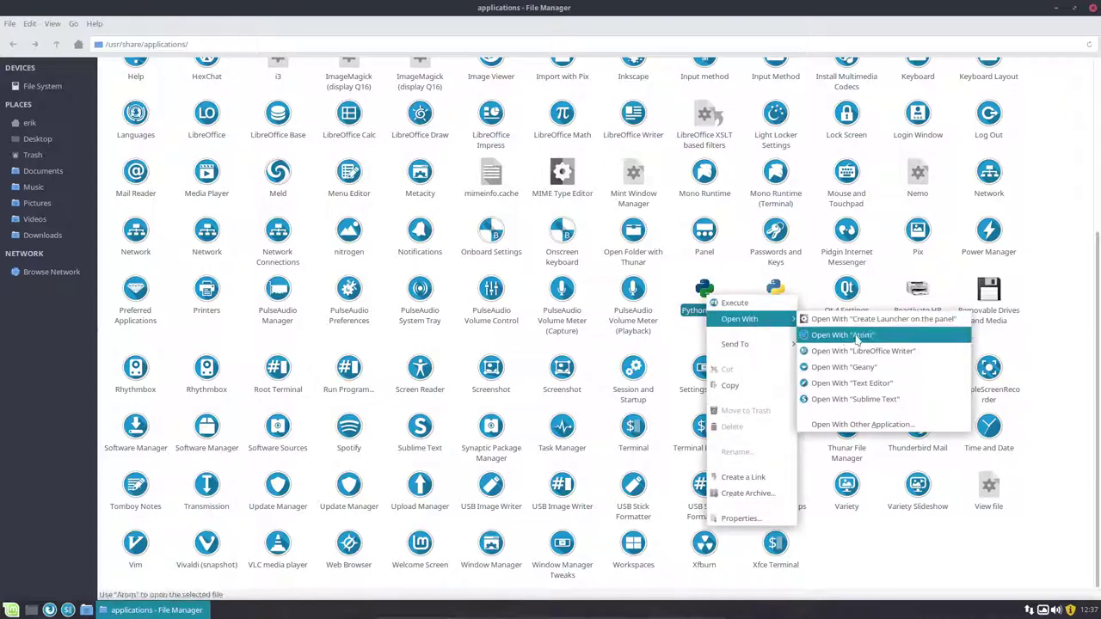
{"action": "left_click", "coordinate": [845, 336]}
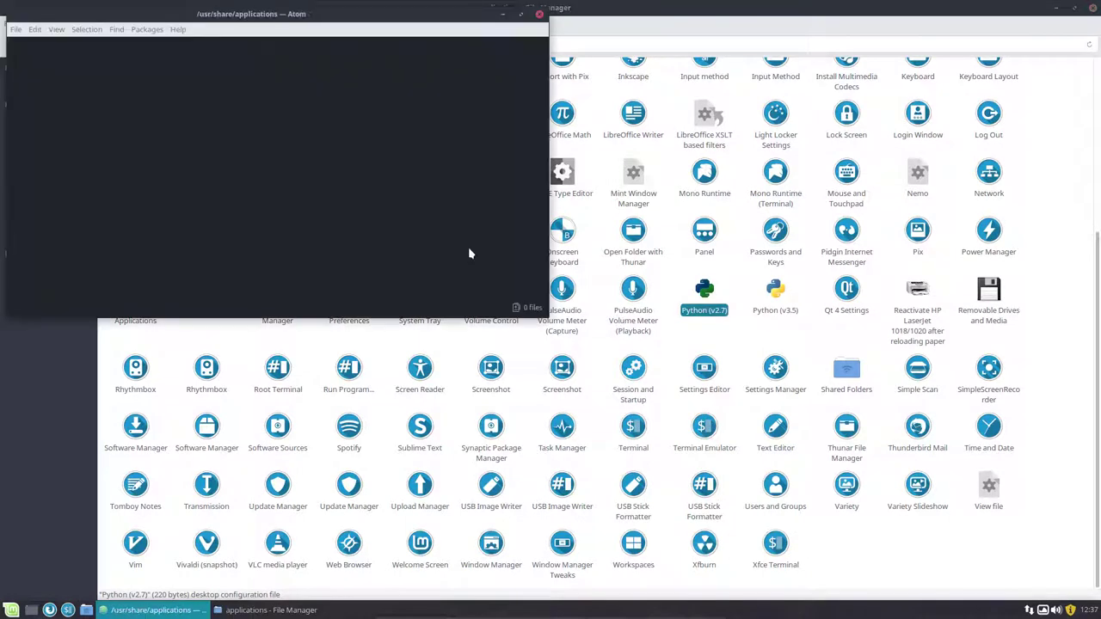
{"action": "double_click", "coordinate": [359, 13]}
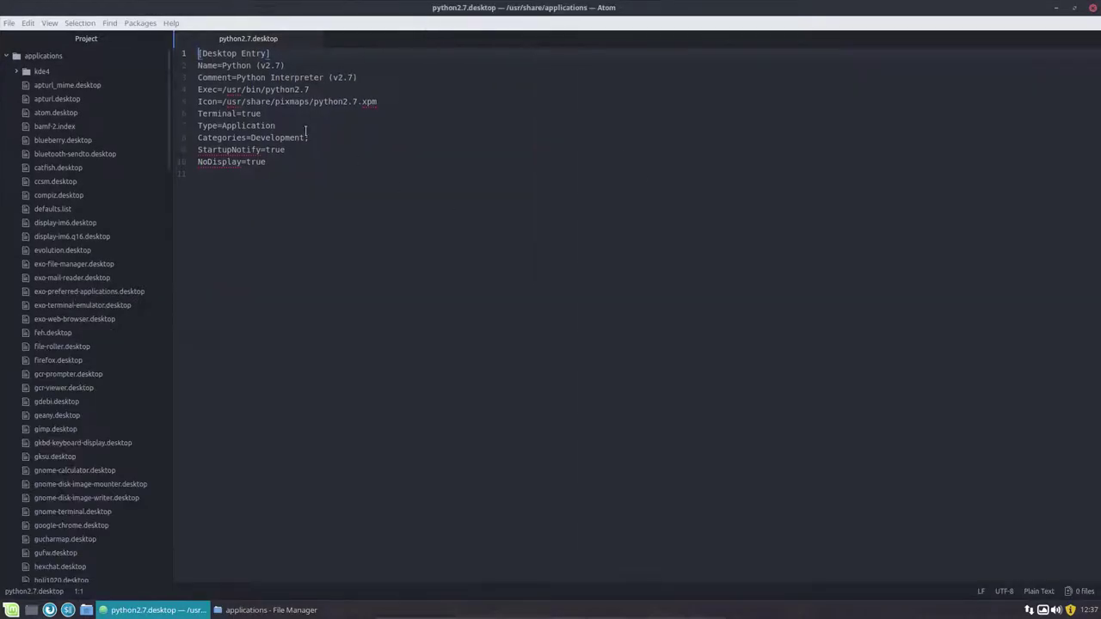
- Highlight the path /usr/share/pixmaps/ and the start of the file name in the launcher's Icon line, and close Atom
{"action": "left_click_drag", "start_coordinate": [221, 100], "coordinate": [318, 101]}
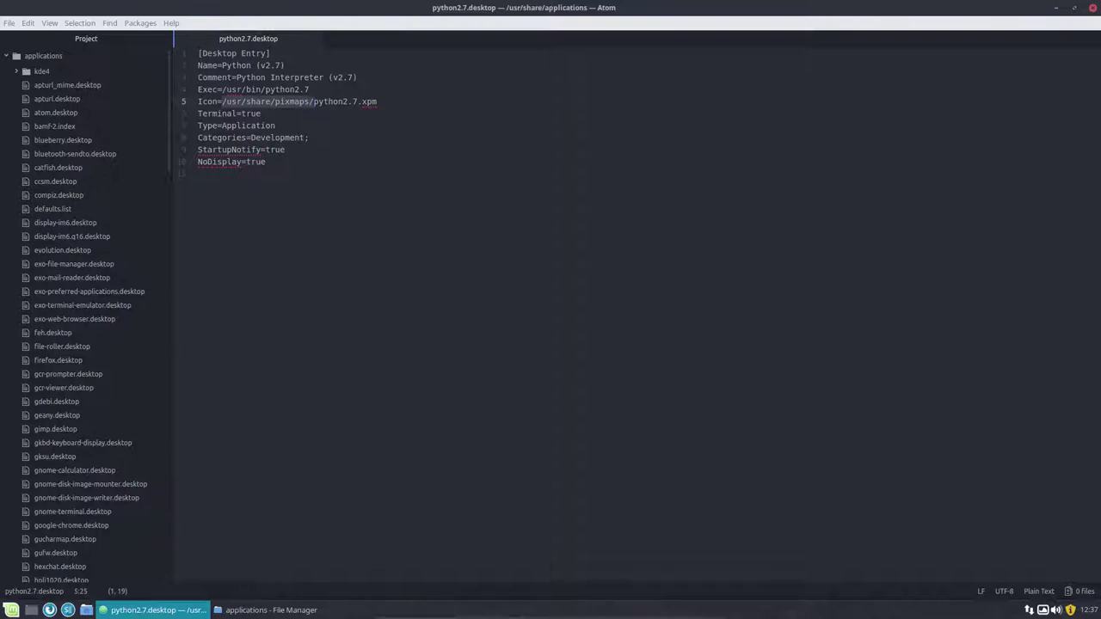
{"action": "left_click_drag", "start_coordinate": [314, 102], "coordinate": [343, 101]}
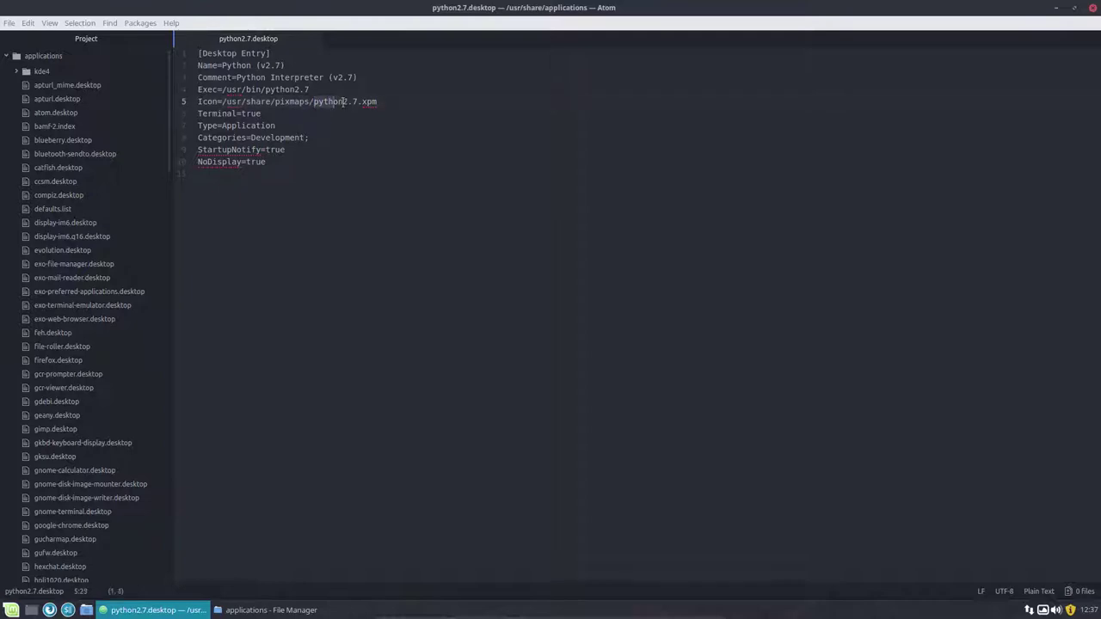
{"action": "left_click", "coordinate": [1092, 8]}
{"action": "left_click", "coordinate": [736, 277]}
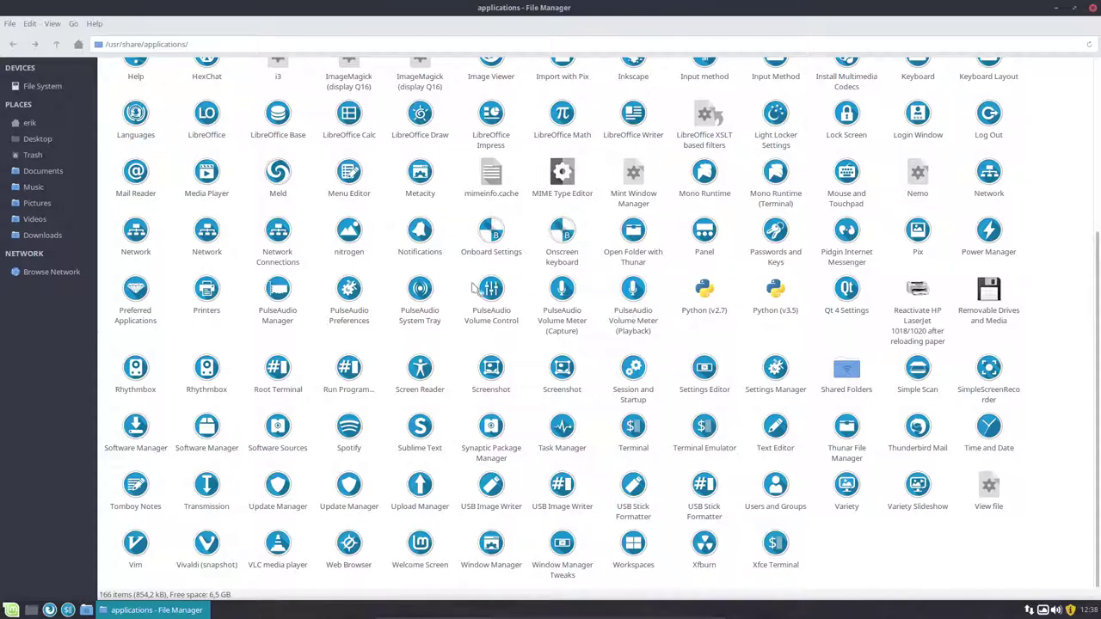
{"action": "left_click_drag", "start_coordinate": [689, 340], "coordinate": [962, 335]}
- Check the contents of the DATA folder in the home folder and return to the home folder
{"action": "left_click", "coordinate": [45, 124]}
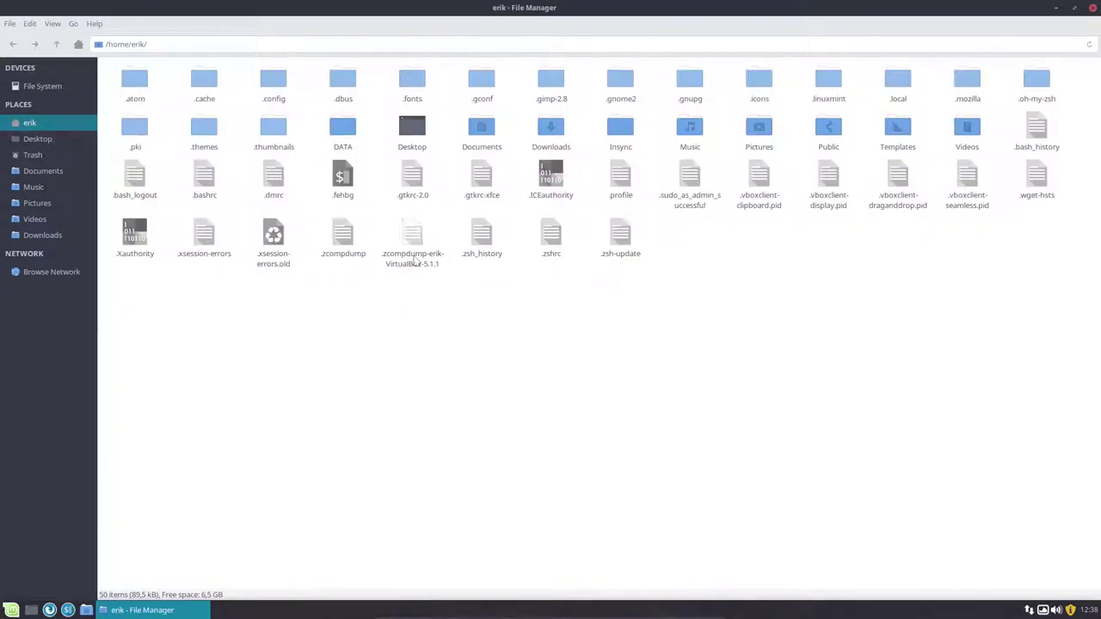
{"action": "double_click", "coordinate": [343, 131]}
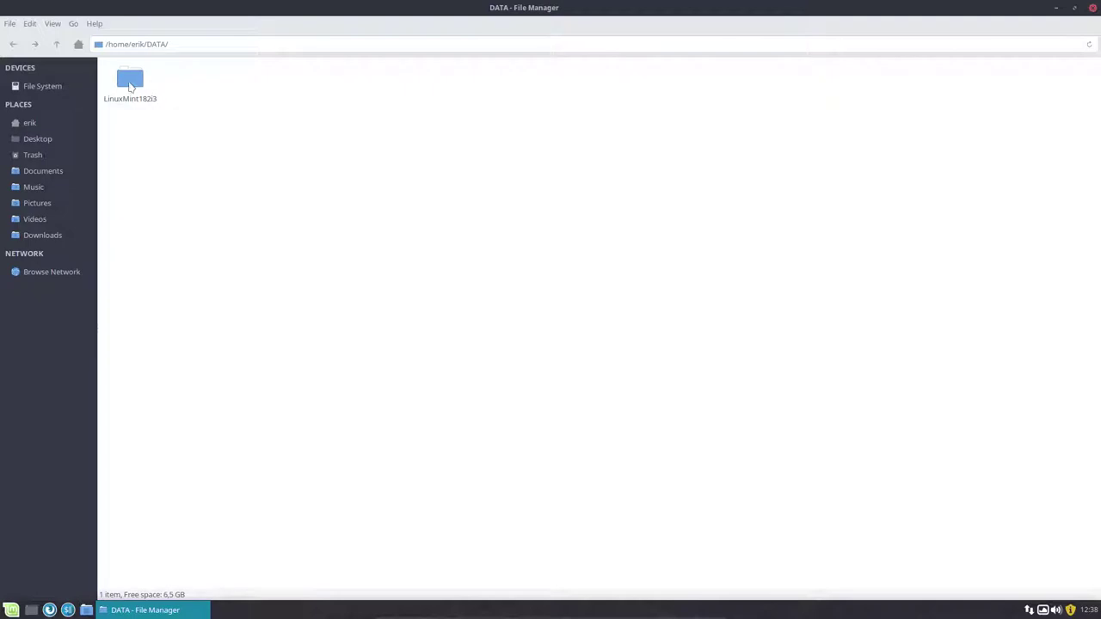
{"action": "left_click", "coordinate": [132, 86]}
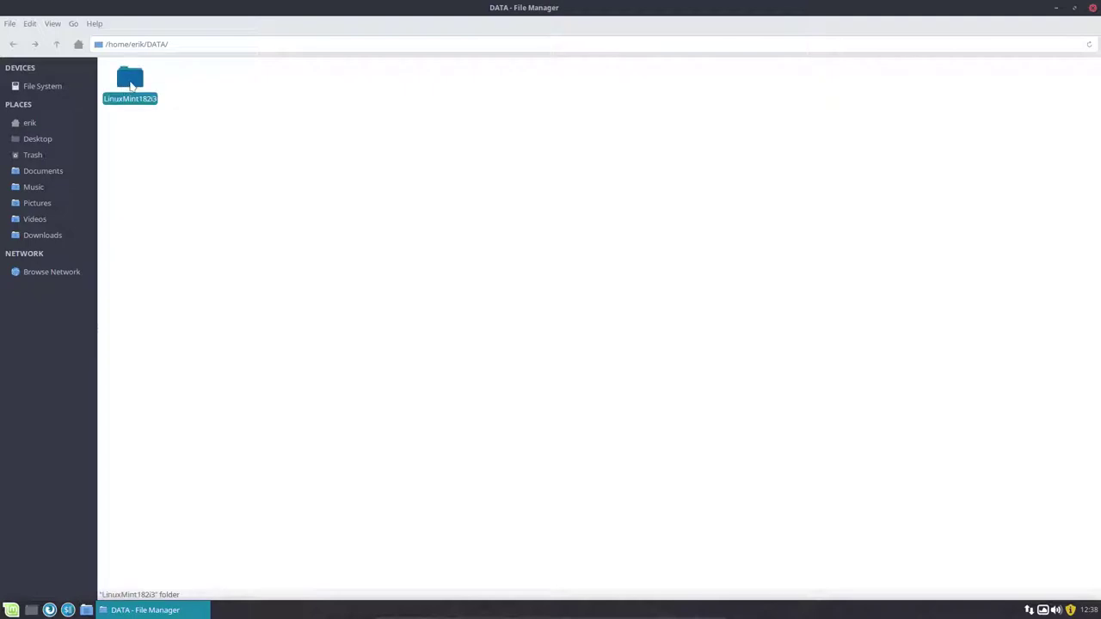
{"action": "left_click", "coordinate": [56, 44]}
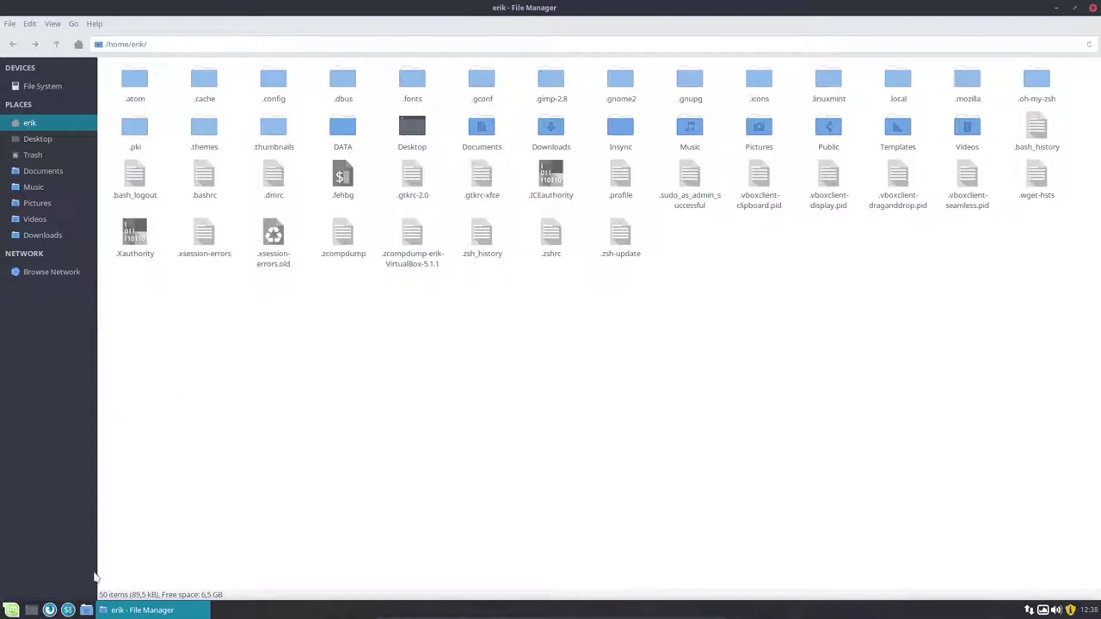
- Switch to Firefox, search the web for the icon theme author's GitHub account and open that profile page
{"action": "left_click", "coordinate": [51, 610]}
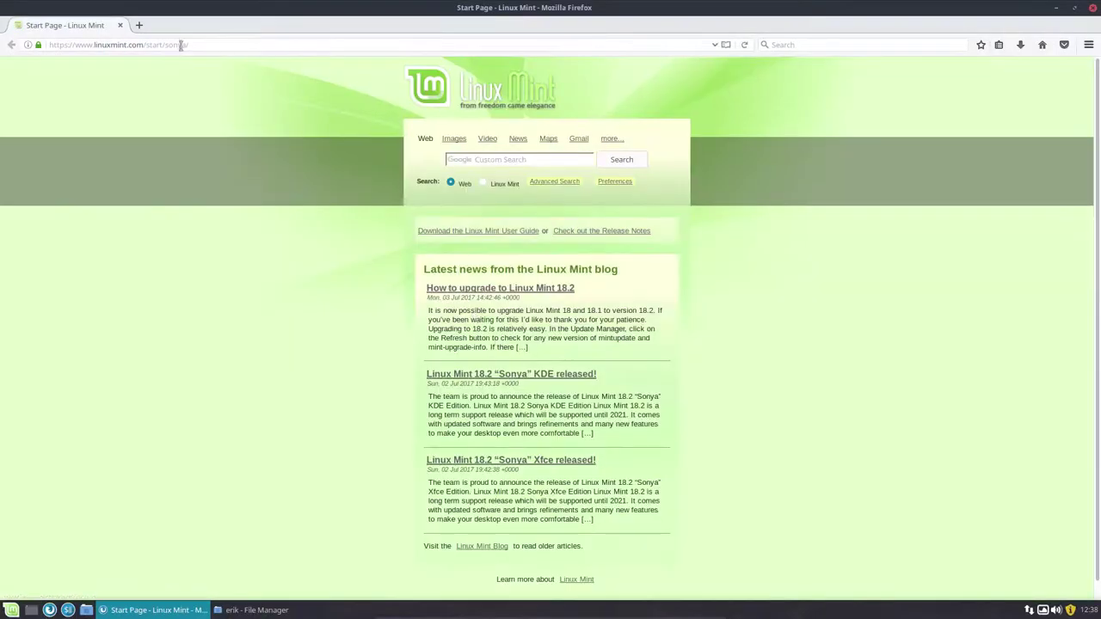
{"action": "left_click", "coordinate": [249, 43]}
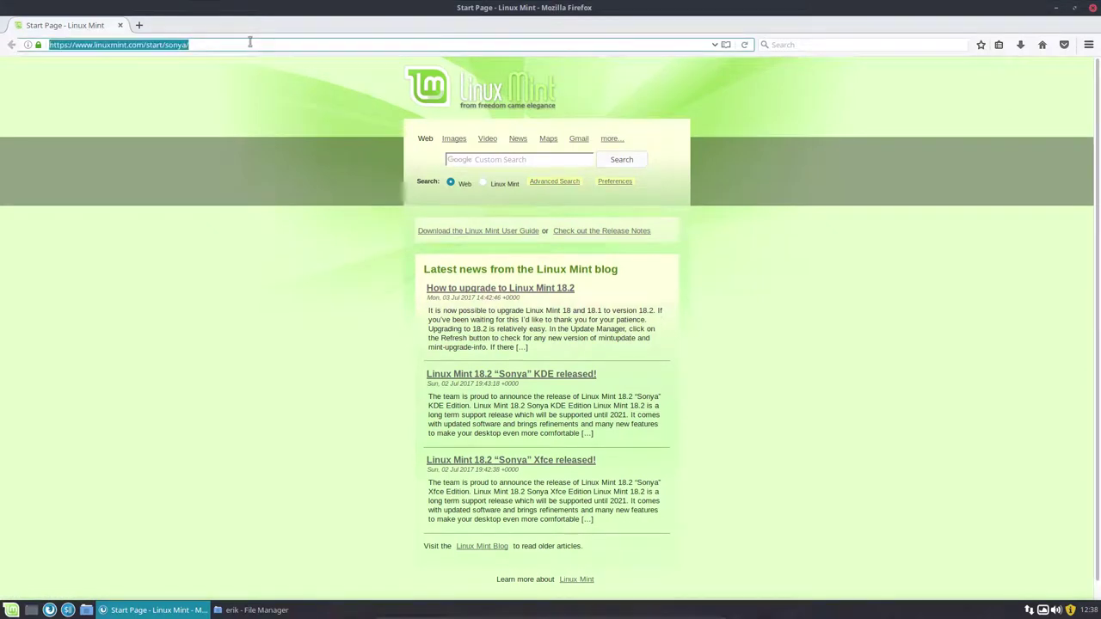
{"action": "type", "text": "github er"}
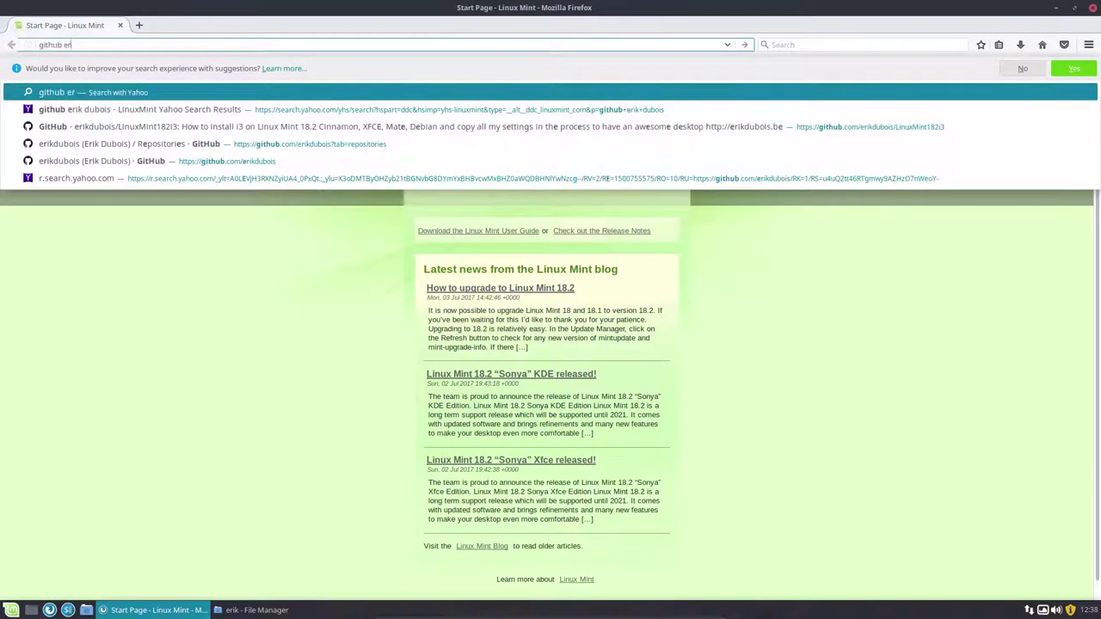
{"action": "type", "text": "ikdubois"}
{"action": "key", "text": "Return"}
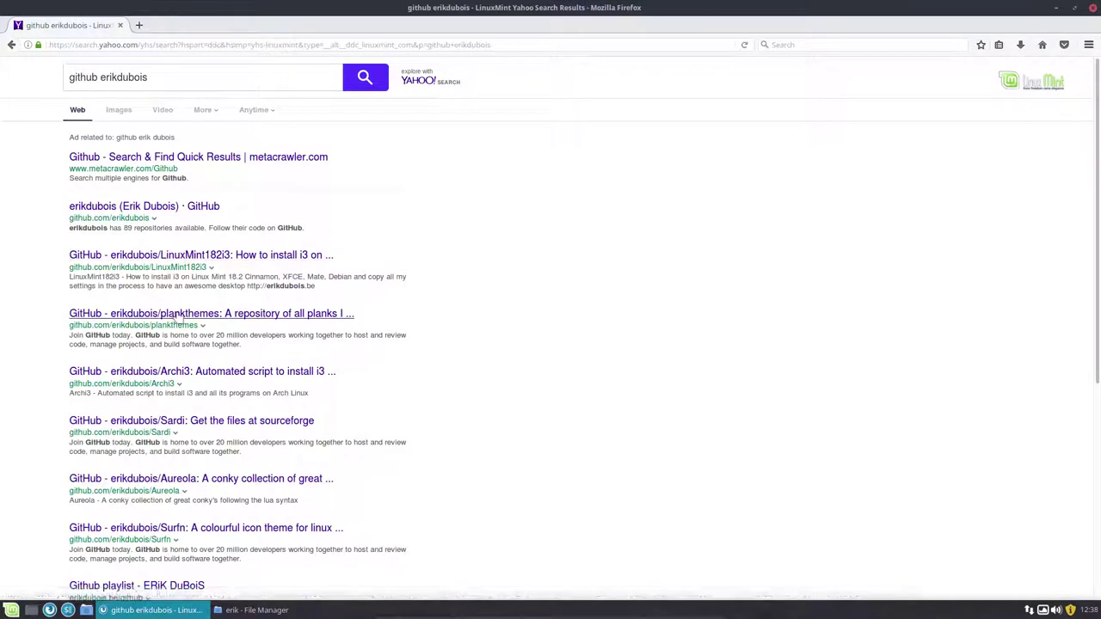
{"action": "left_click", "coordinate": [168, 206]}
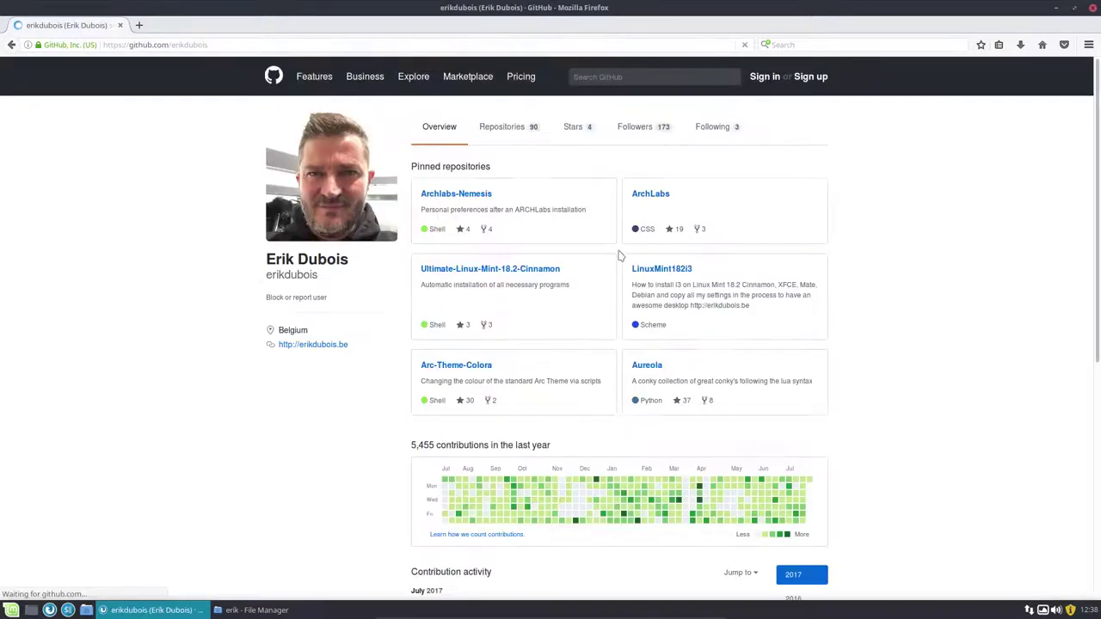
- Download the Ultimate-Linux-Mint-18.2-Cinnamon repository as a ZIP, saving such files automatically, and open the folder containing it
{"action": "left_click", "coordinate": [519, 270]}
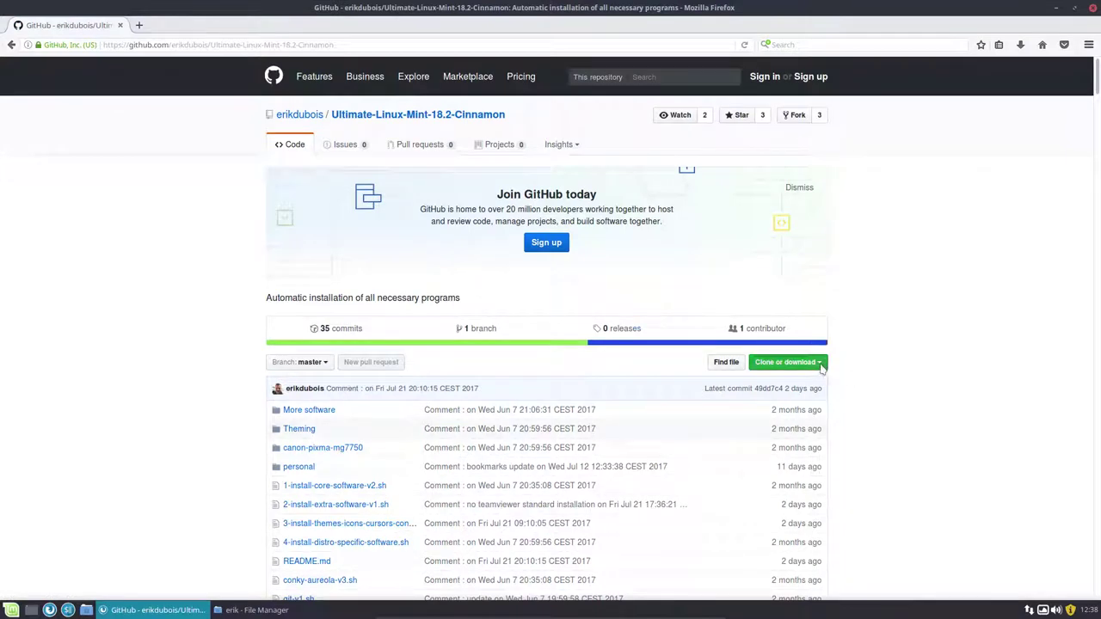
{"action": "left_click", "coordinate": [754, 362]}
{"action": "left_click", "coordinate": [734, 454]}
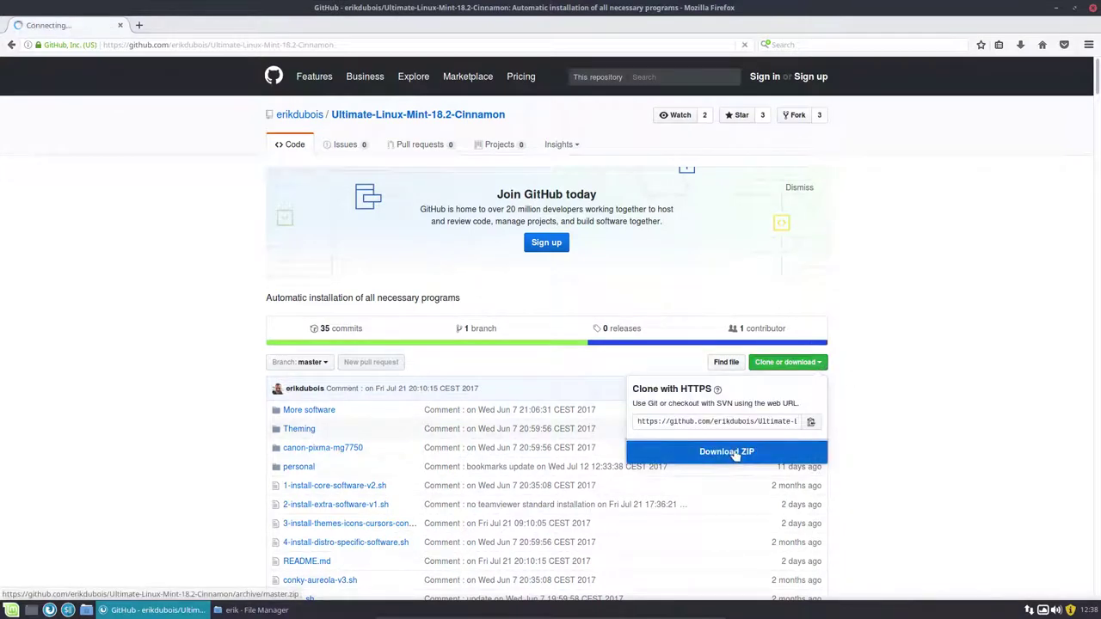
{"action": "left_click", "coordinate": [474, 317]}
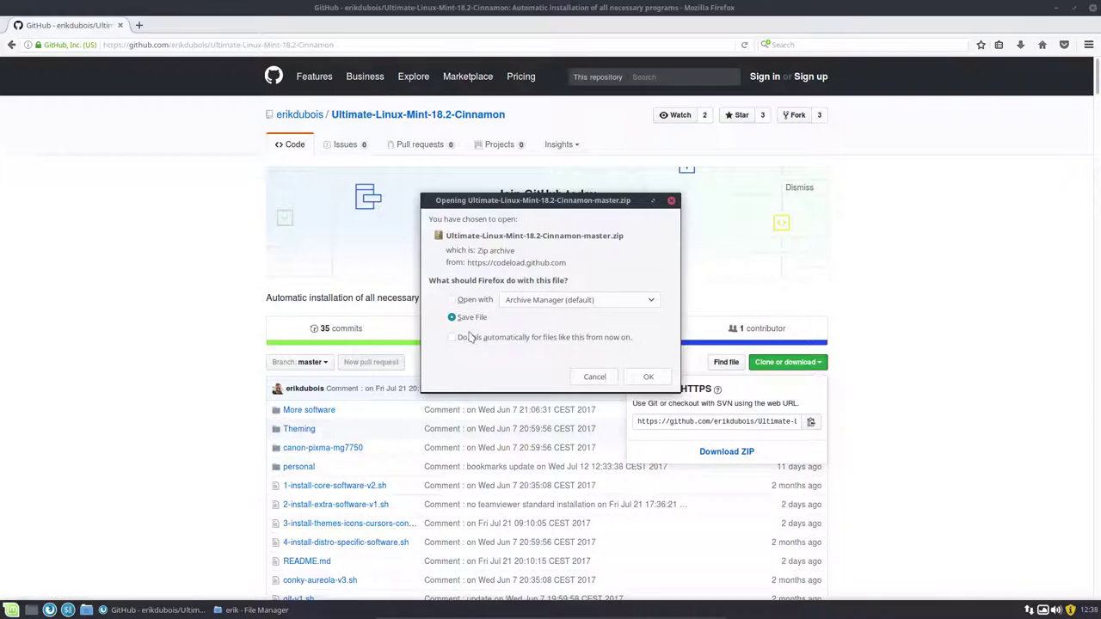
{"action": "left_click", "coordinate": [469, 337]}
{"action": "left_click", "coordinate": [644, 401]}
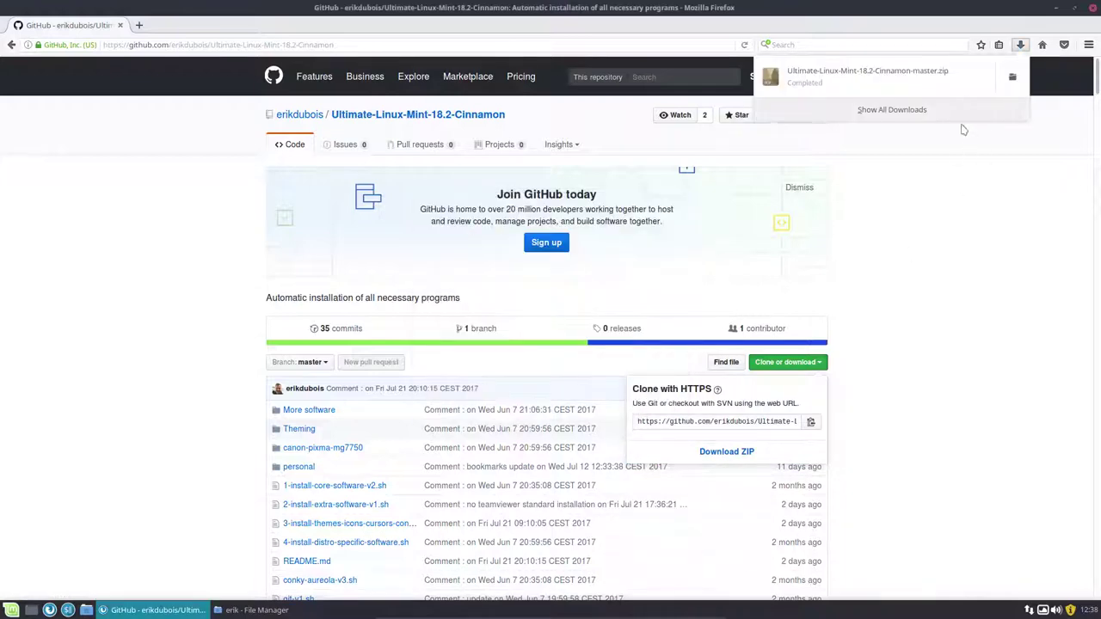
{"action": "left_click", "coordinate": [1015, 80]}
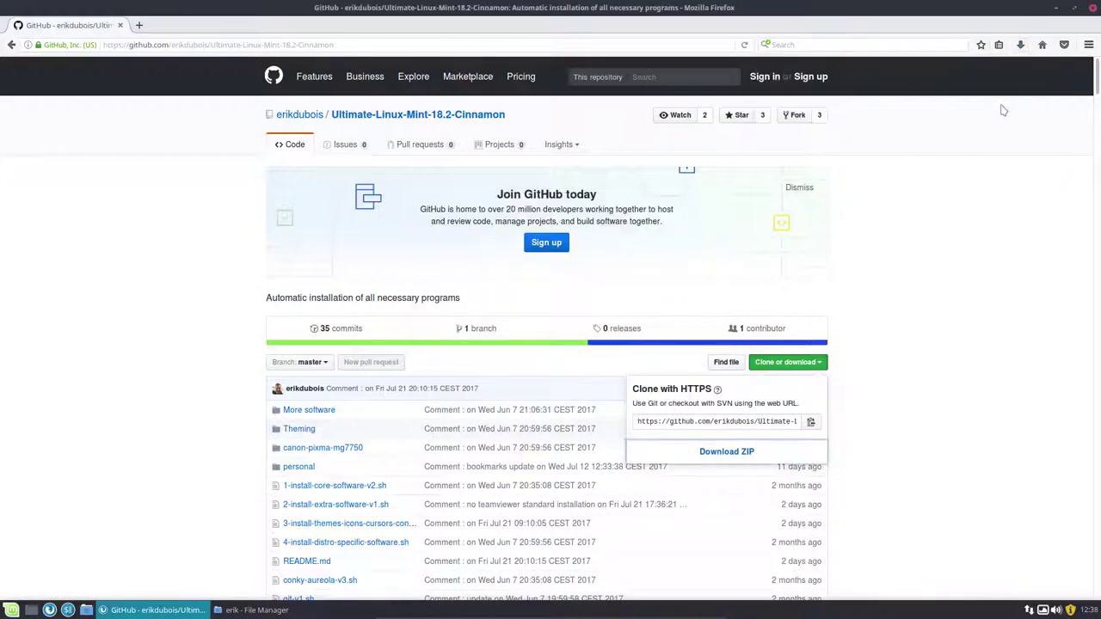
{"action": "right_click", "coordinate": [158, 92]}
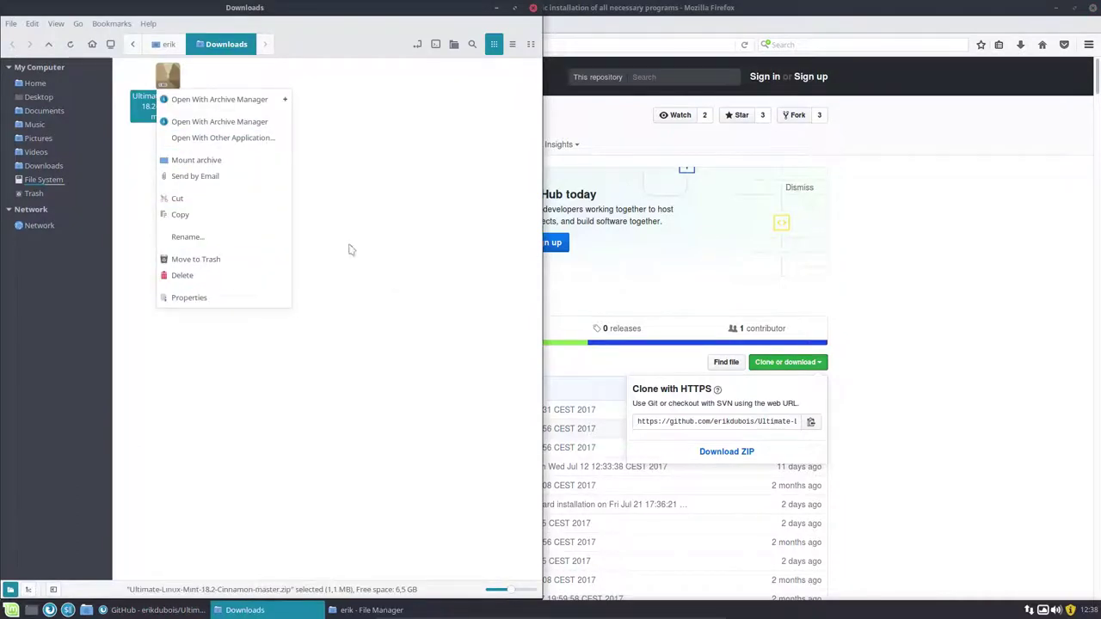
{"action": "left_click", "coordinate": [350, 246]}
{"action": "right_click", "coordinate": [175, 86]}
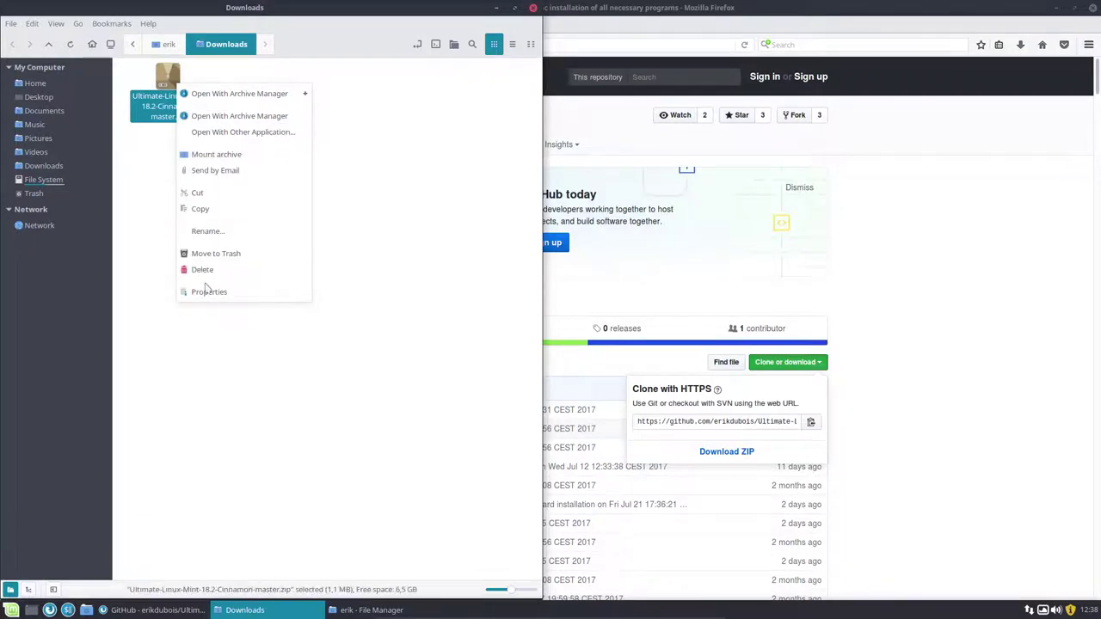
{"action": "left_click", "coordinate": [32, 23]}
{"action": "left_click", "coordinate": [32, 23]}
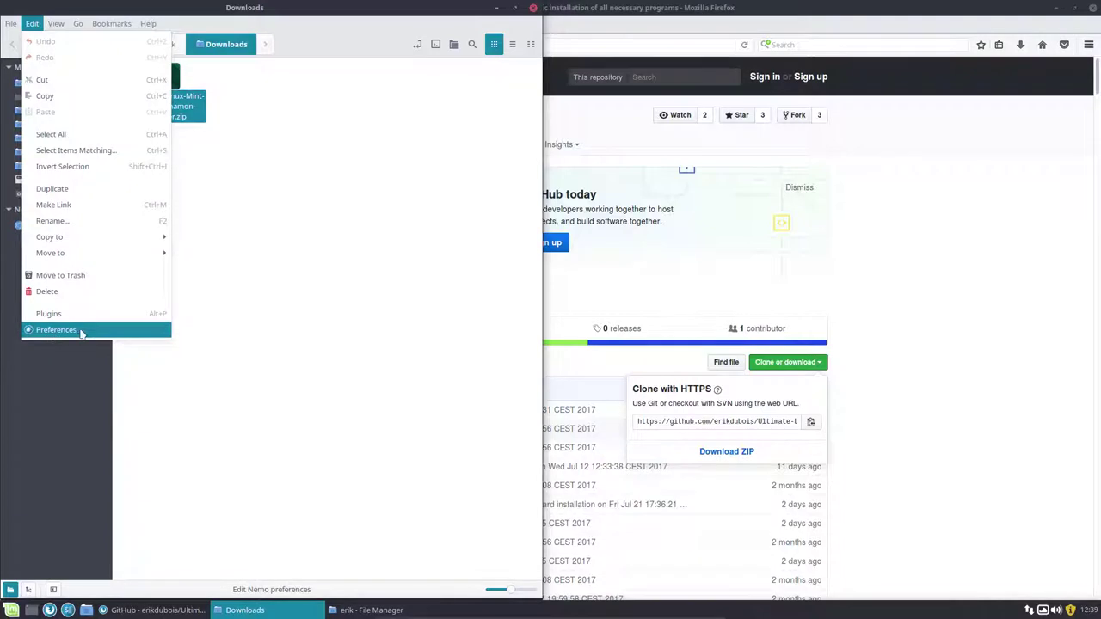
{"action": "left_click", "coordinate": [270, 220]}
- Open the downloaded ZIP in Archive Manager, extract its Ultimate-Linux-Mint-18.2-Cinnamon-master folder into Downloads and close the archive
{"action": "right_click", "coordinate": [163, 86]}
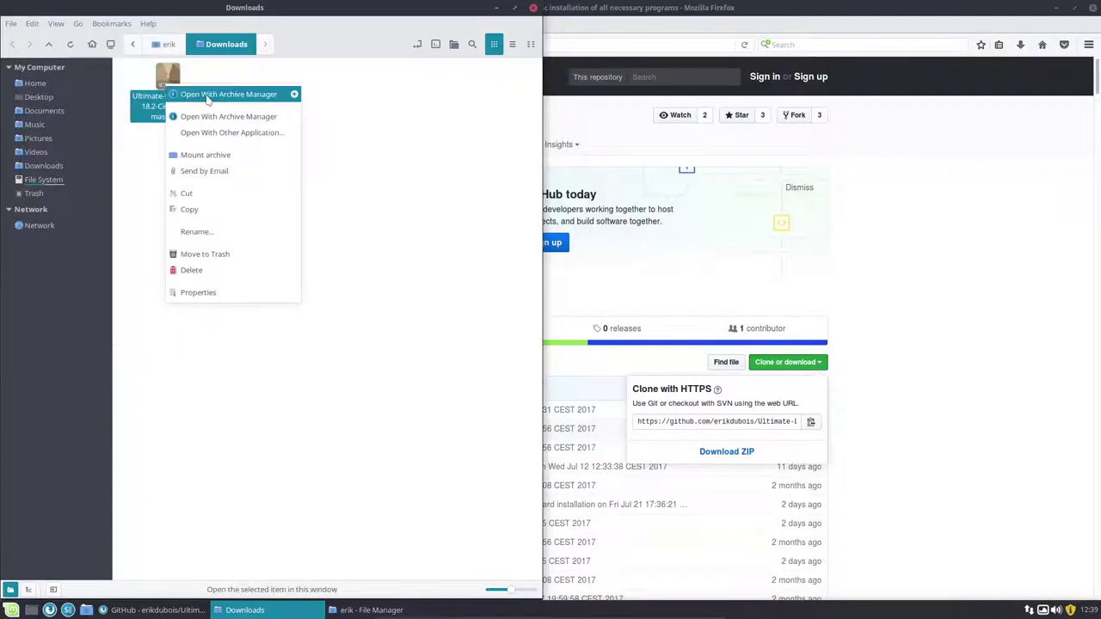
{"action": "left_click", "coordinate": [189, 93]}
{"action": "left_click_drag", "start_coordinate": [450, 253], "coordinate": [285, 251]}
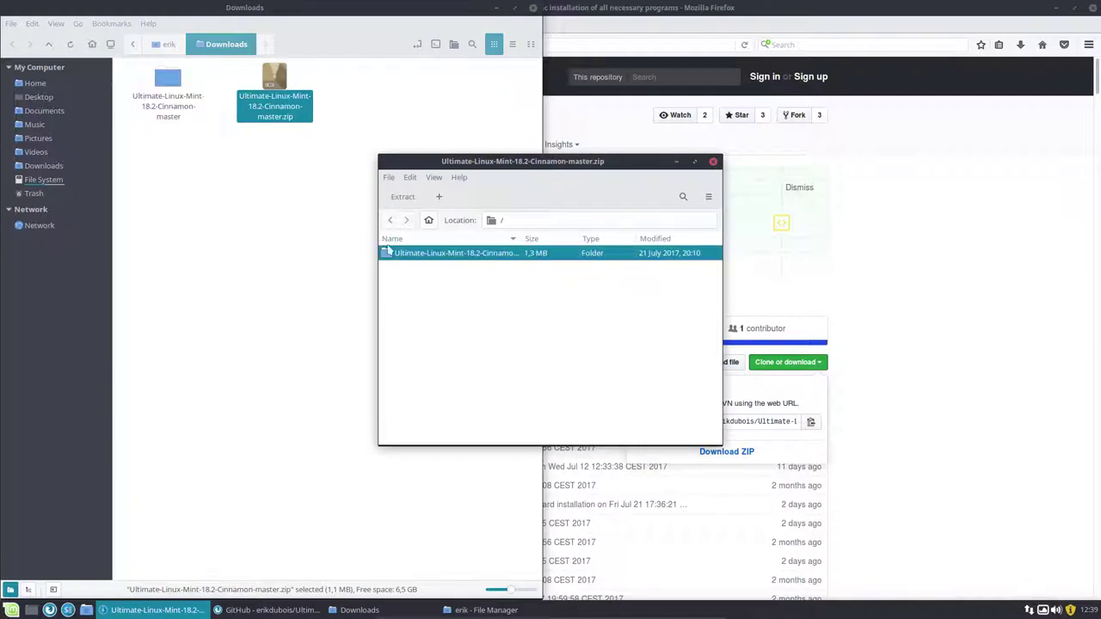
{"action": "left_click", "coordinate": [713, 162]}
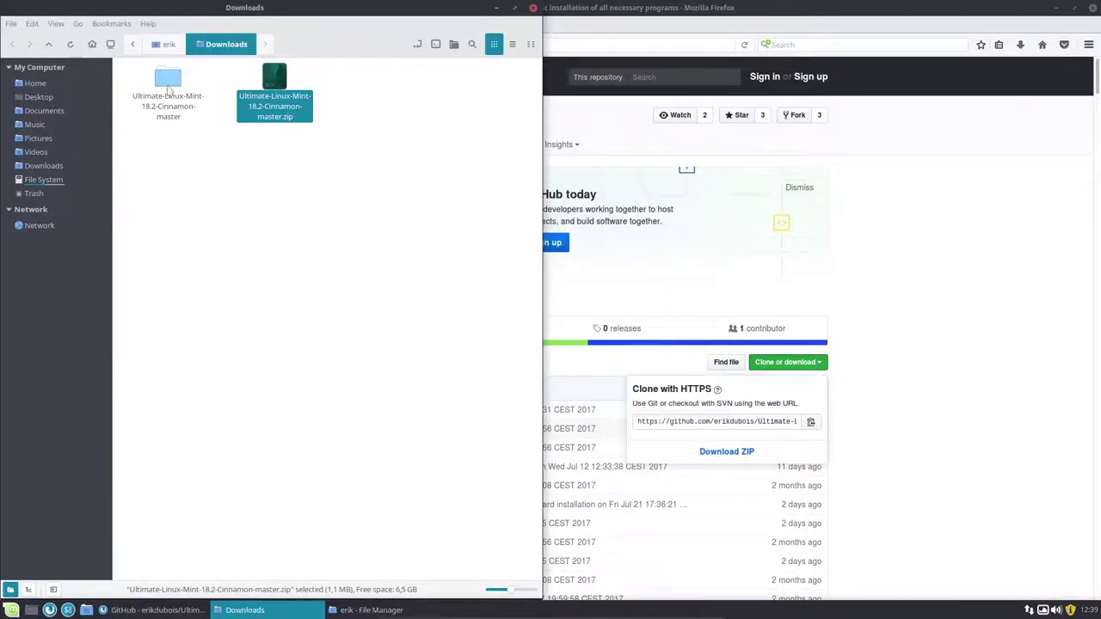
- Open the extracted Ultimate-Linux-Mint-18.2-Cinnamon-master folder, select hardcodefixer-v1.sh and open a terminal in that folder
{"action": "double_click", "coordinate": [172, 93]}
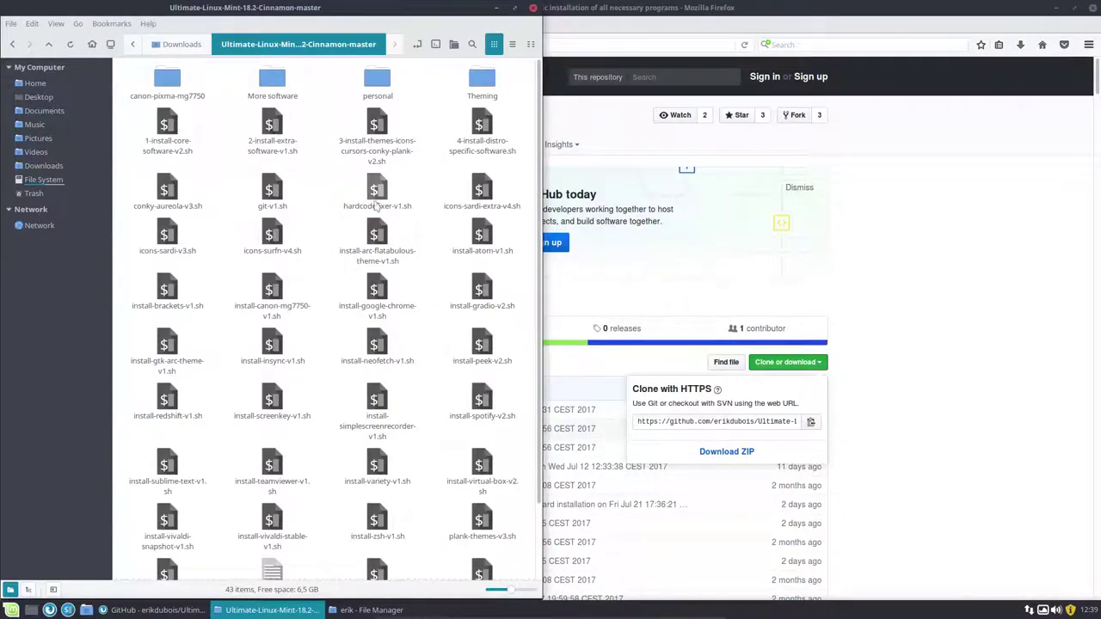
{"action": "left_click", "coordinate": [377, 192]}
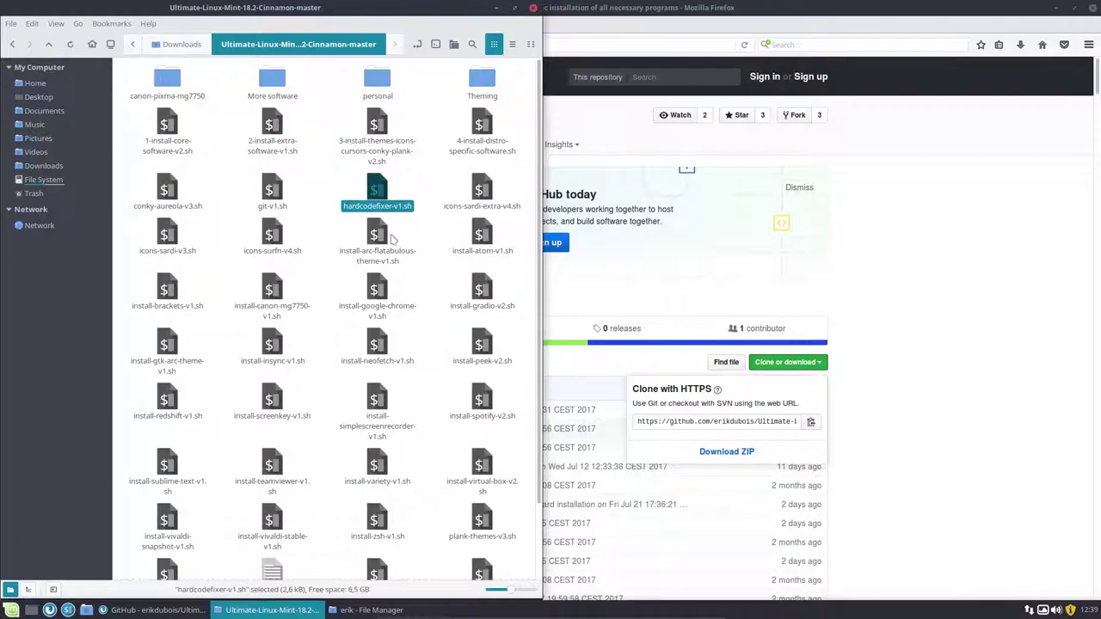
{"action": "left_click", "coordinate": [436, 44]}
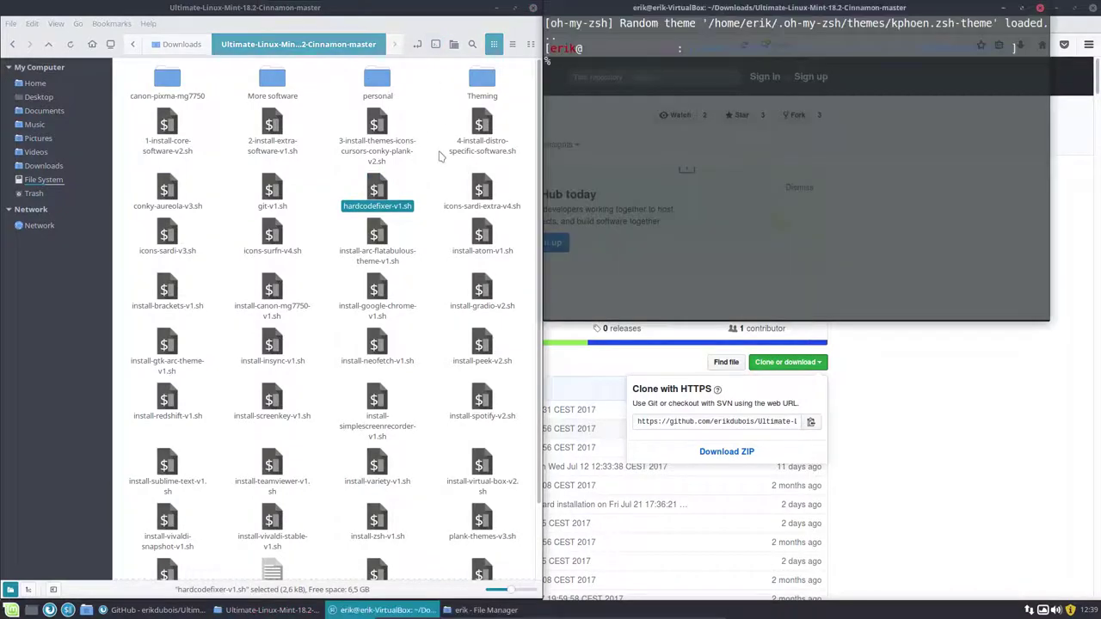
- Run the hardcodefixer-v1.sh script in the terminal
{"action": "type", "text": "./h"}
{"action": "key", "text": "Tab"}
{"action": "key", "text": "Return"}
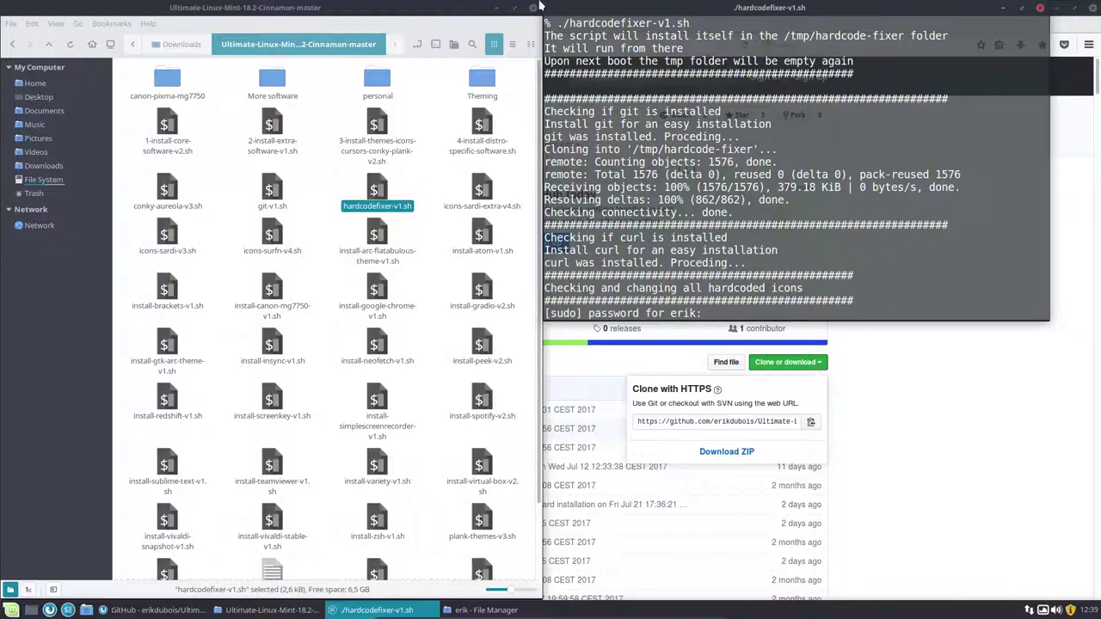
- Restore the terminal, minimize Firefox and return the file manager behind it to the /usr/share/applications folder
{"action": "double_click", "coordinate": [722, 10]}
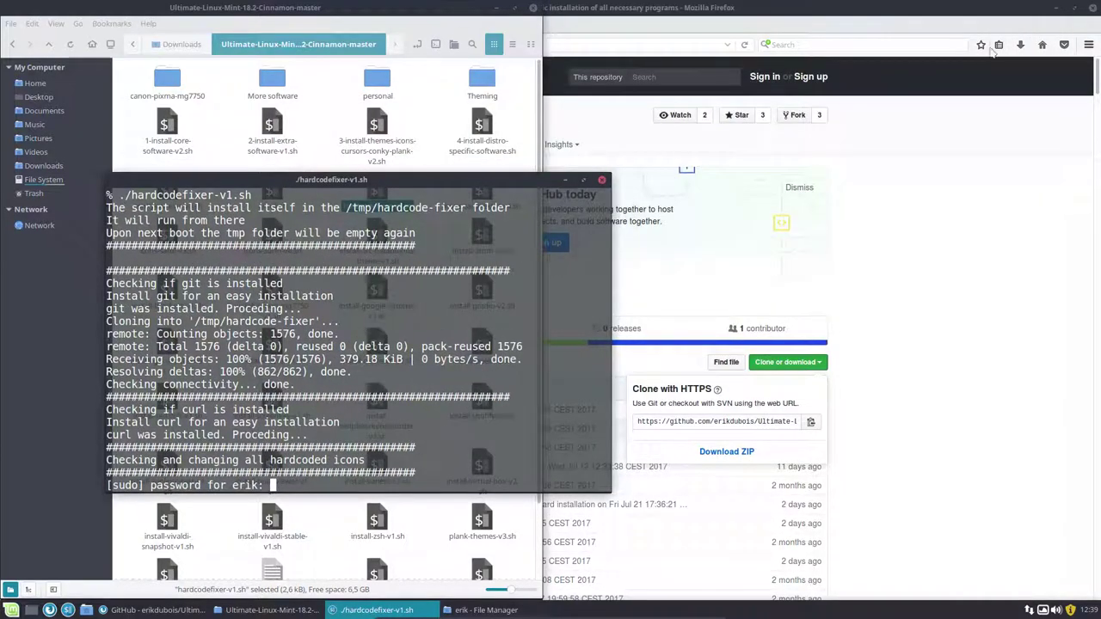
{"action": "left_click", "coordinate": [1057, 10]}
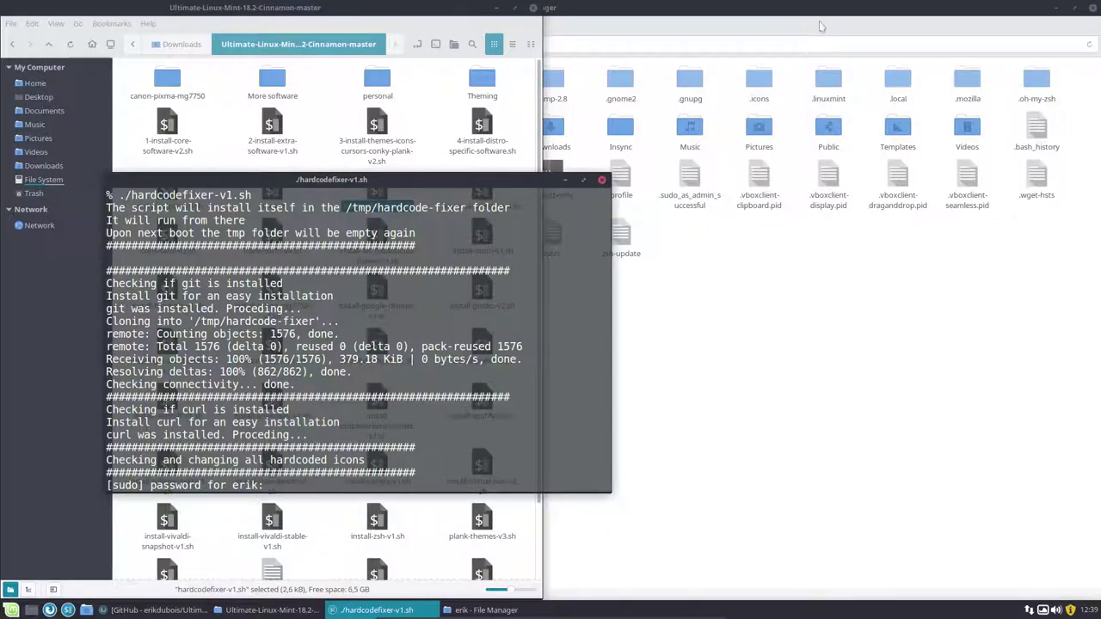
{"action": "left_click", "coordinate": [821, 27]}
{"action": "left_click", "coordinate": [15, 44]}
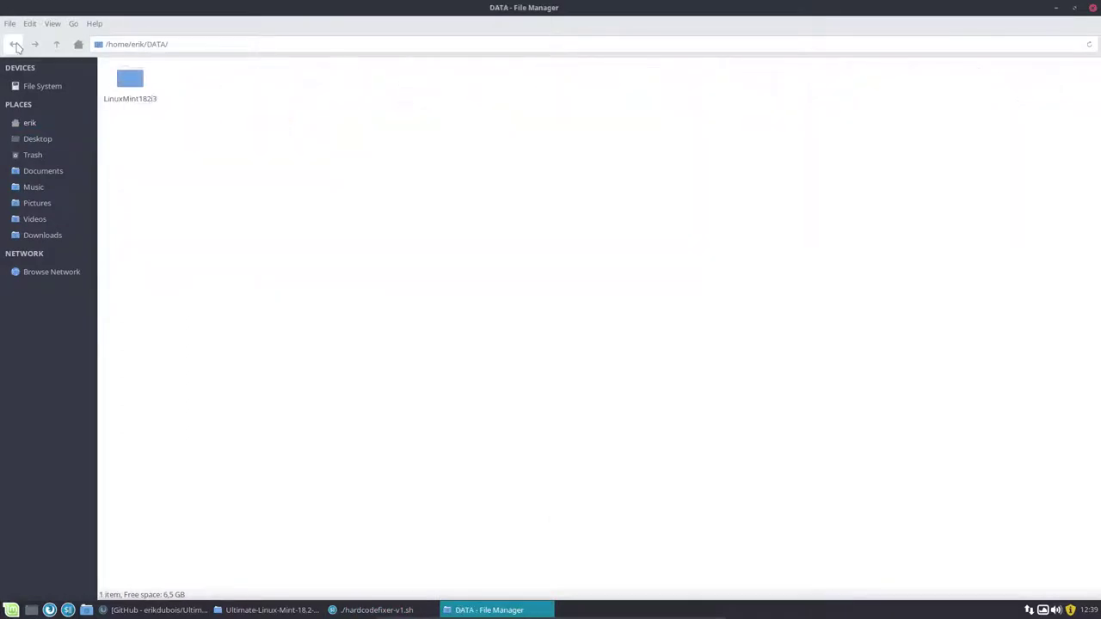
{"action": "left_click", "coordinate": [15, 44]}
{"action": "left_click", "coordinate": [14, 44]}
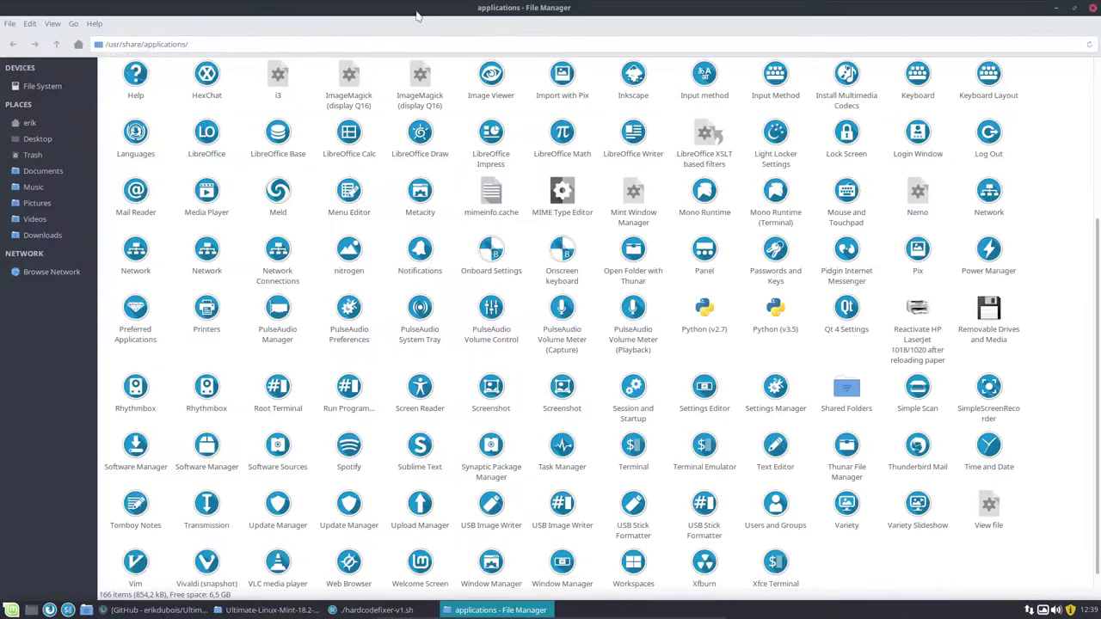
- Tile the applications folder and the terminal side by side and enter the sudo password so the script can run
{"action": "left_click_drag", "start_coordinate": [418, 15], "coordinate": [1099, 172]}
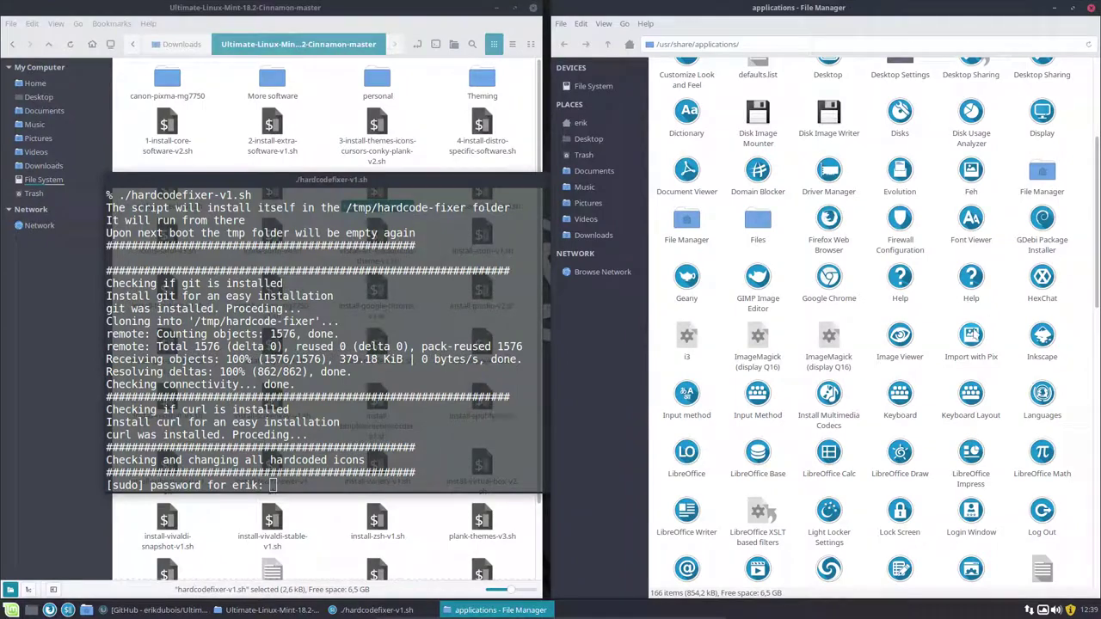
{"action": "scroll", "coordinate": [981, 293], "scroll_direction": "down", "scroll_amount": 10}
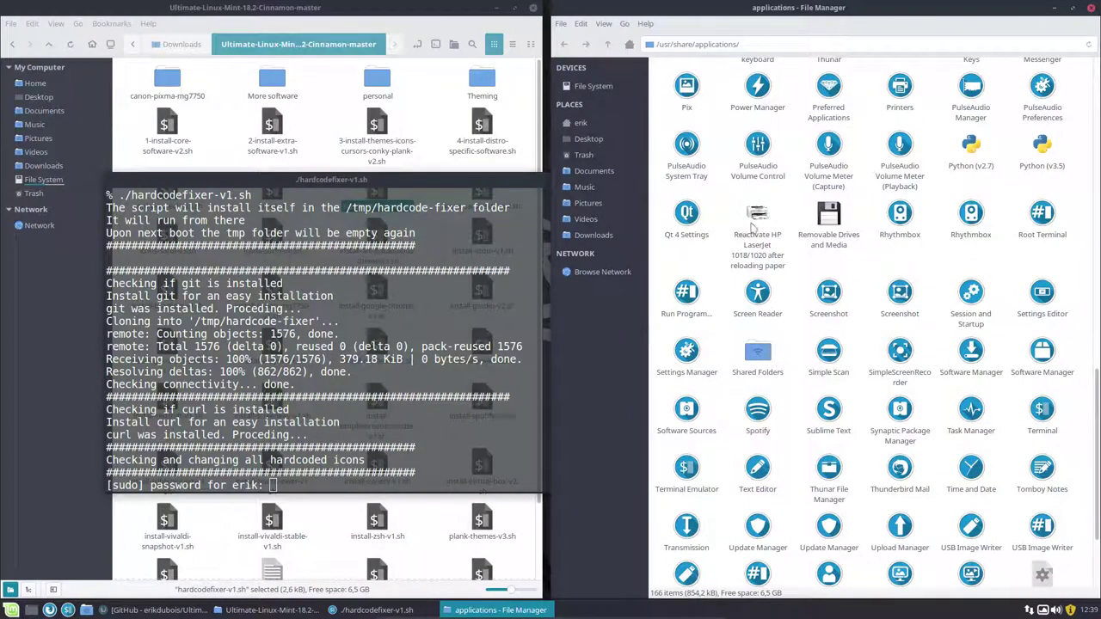
{"action": "left_click_drag", "start_coordinate": [344, 179], "coordinate": [2, 186]}
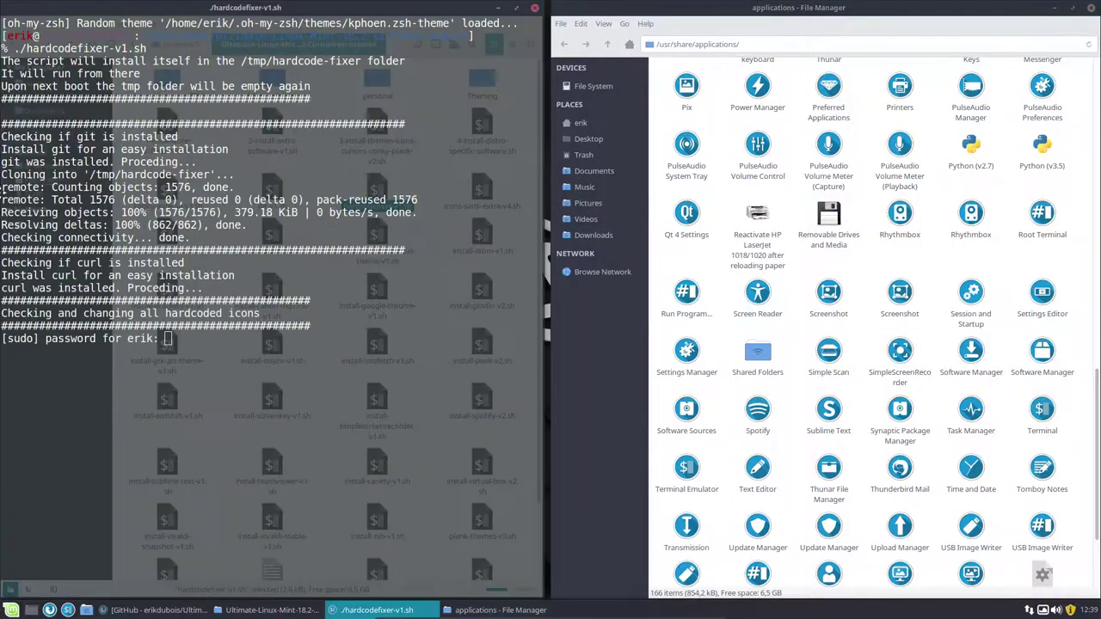
{"action": "left_click", "coordinate": [198, 321]}
{"action": "key", "text": "Return"}
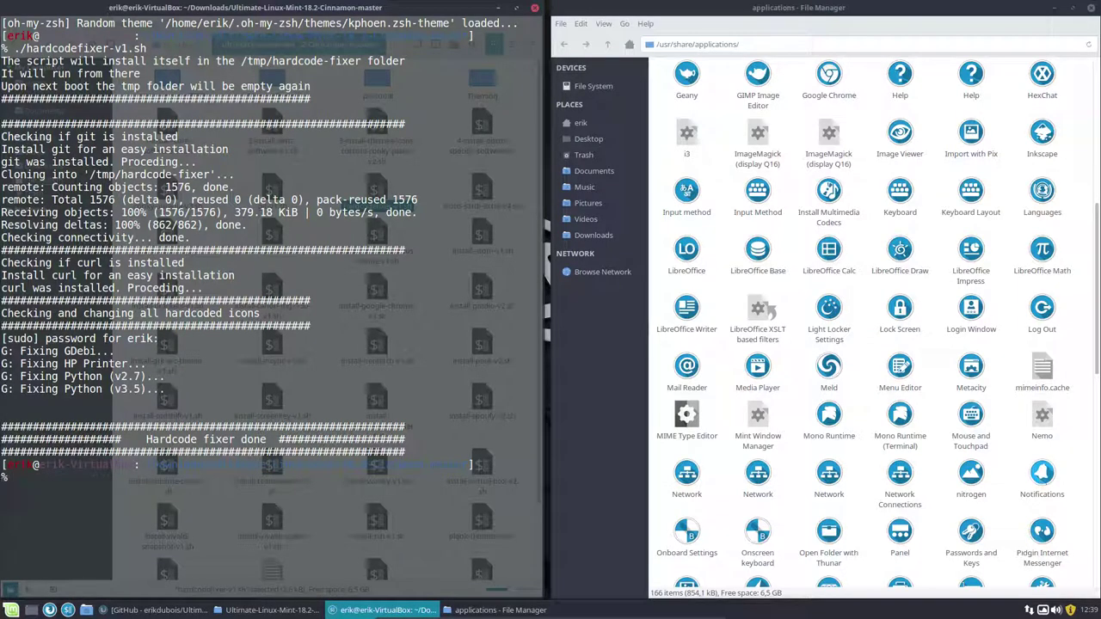
- Check the launcher icons in /usr/share/applications after the script run and close the terminal
{"action": "scroll", "coordinate": [1041, 480], "scroll_direction": "down", "scroll_amount": 5}
{"action": "scroll", "coordinate": [1041, 480], "scroll_direction": "down", "scroll_amount": 4}
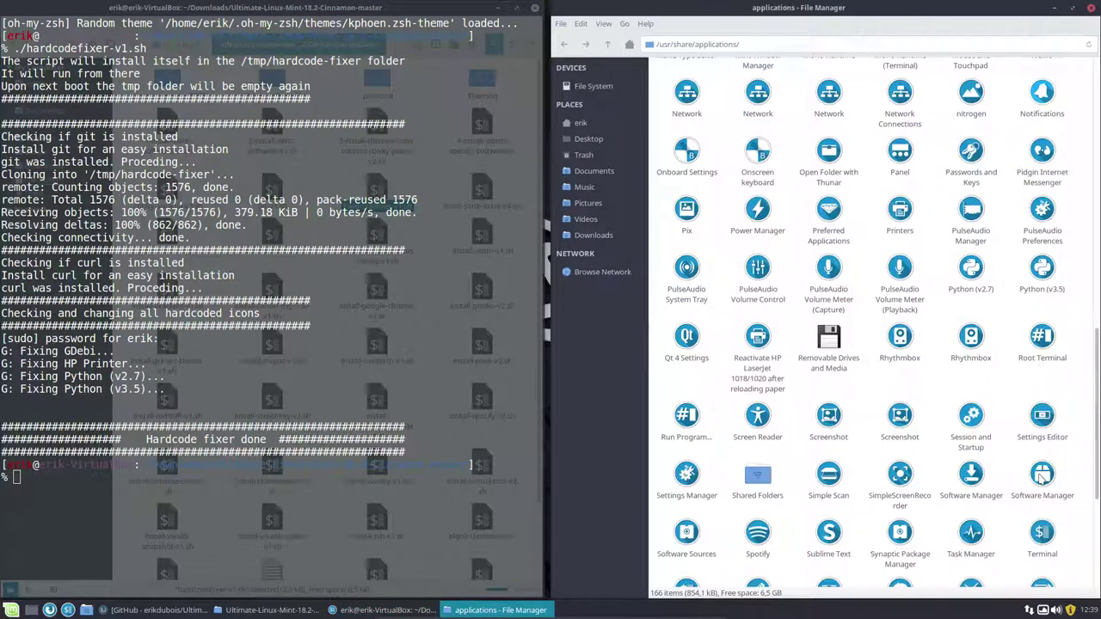
{"action": "scroll", "coordinate": [873, 322], "scroll_direction": "down", "scroll_amount": 3}
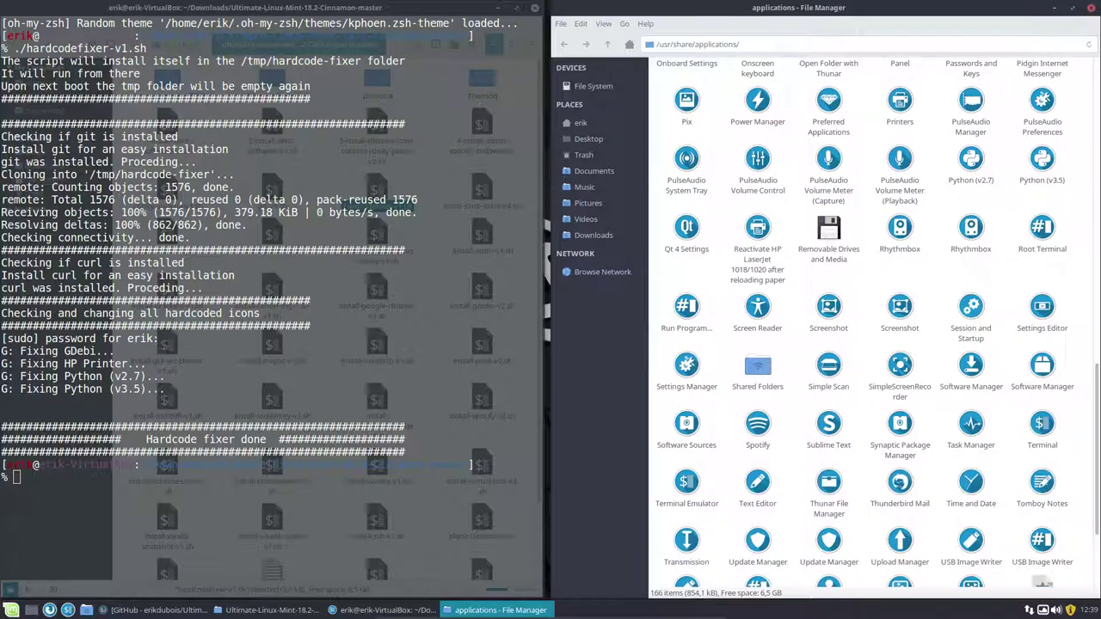
{"action": "scroll", "coordinate": [874, 323], "scroll_direction": "down", "scroll_amount": 4}
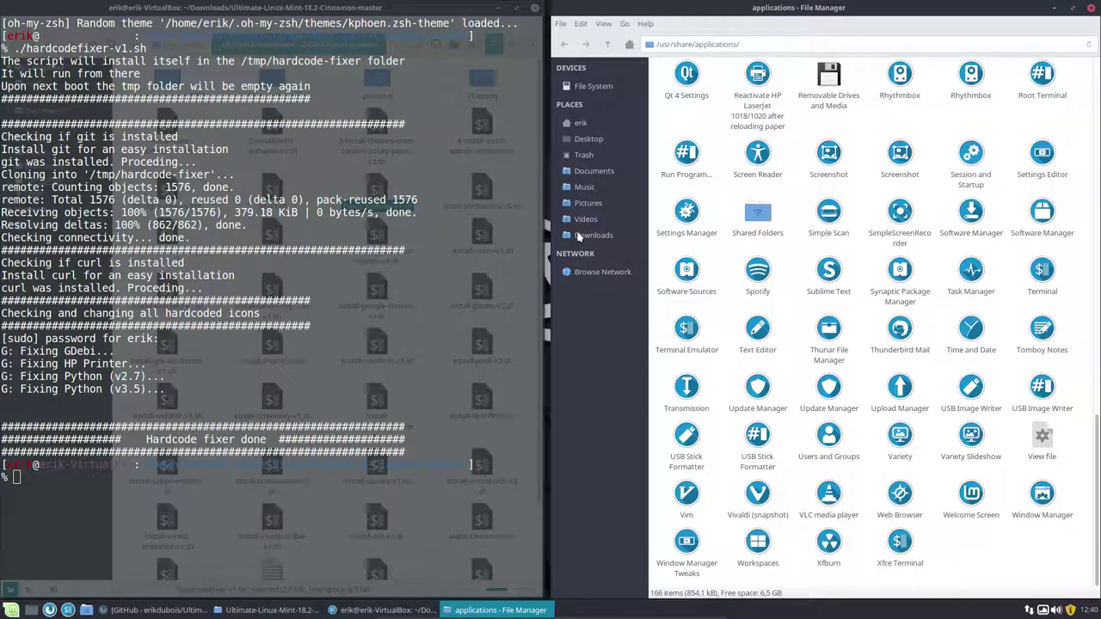
{"action": "left_click", "coordinate": [534, 8]}
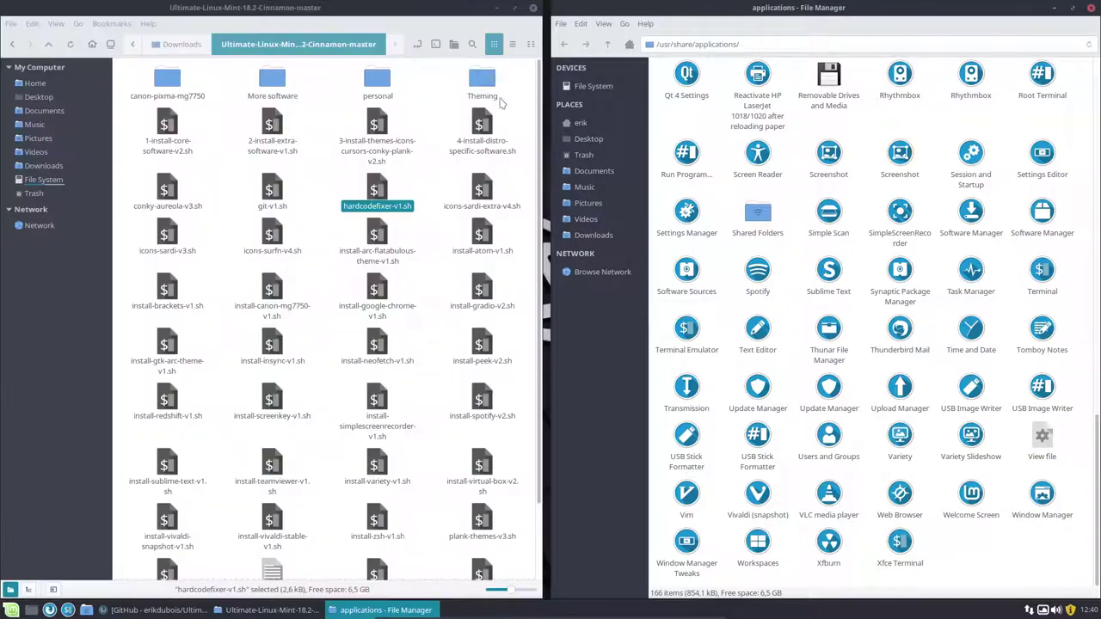
{"action": "scroll", "coordinate": [672, 269], "scroll_direction": "up", "scroll_amount": 15}
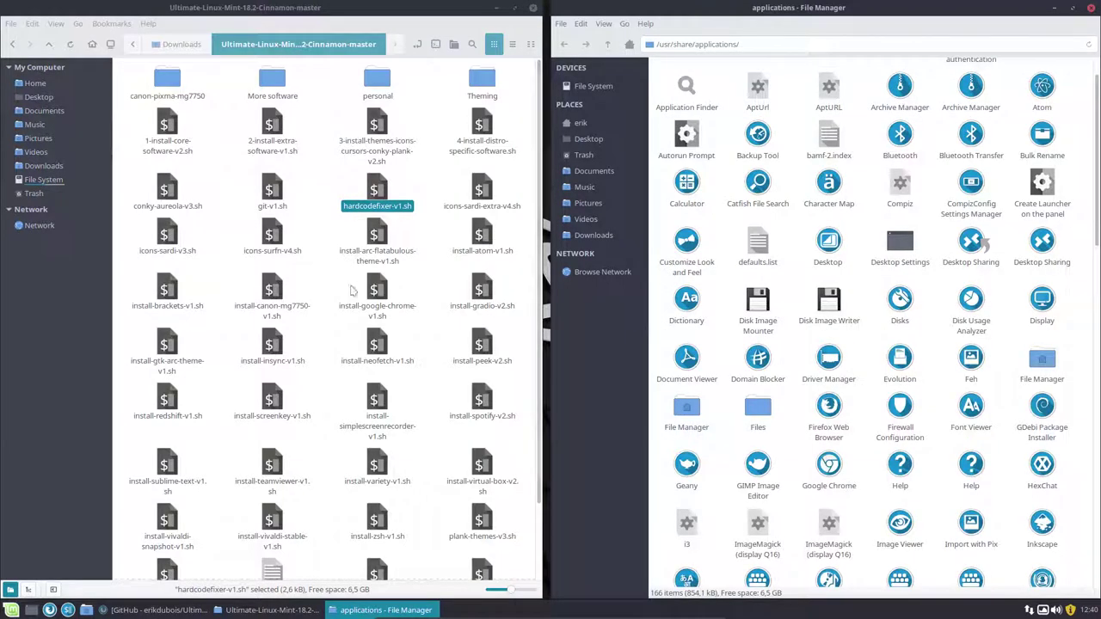
- Open the Appearance settings and set the icon theme to Sardi Mono Papirus Colora Casablanca
{"action": "left_click", "coordinate": [12, 609]}
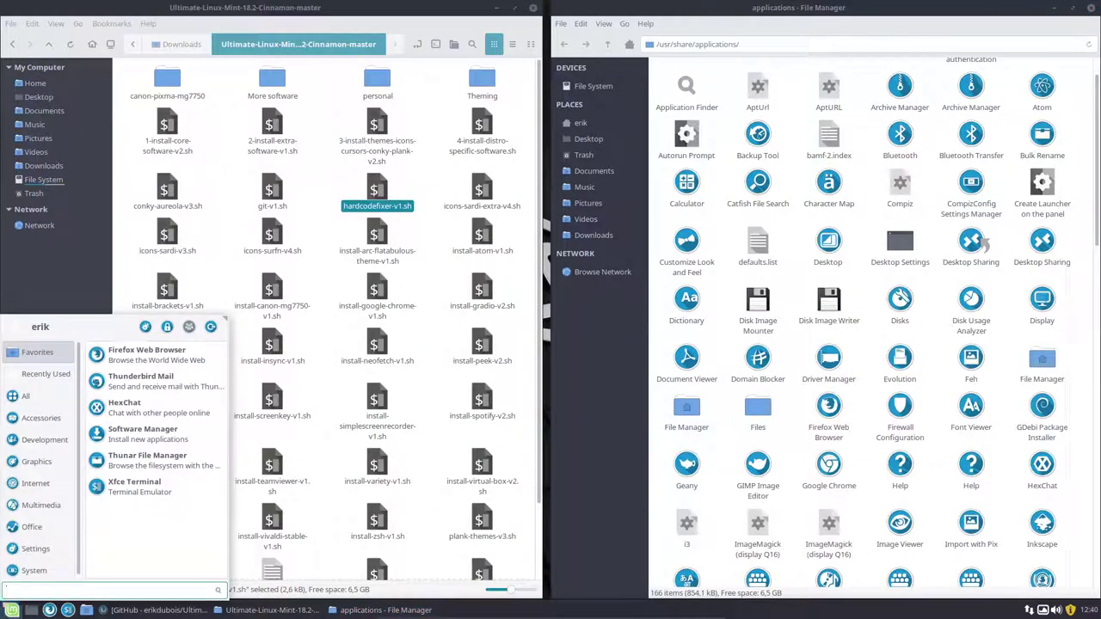
{"action": "left_click", "coordinate": [146, 327]}
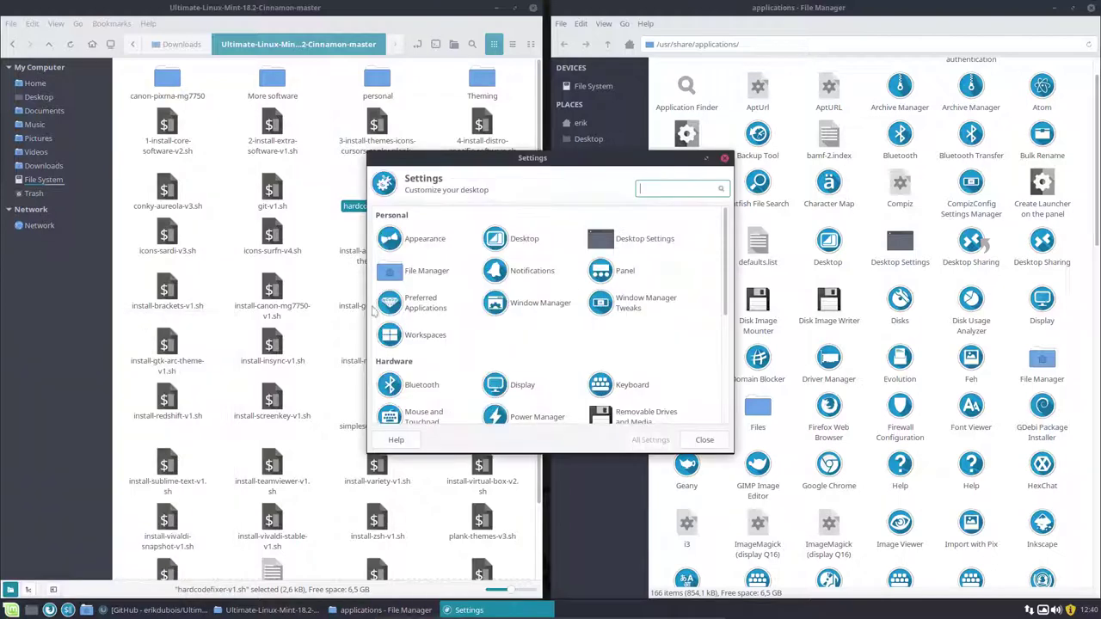
{"action": "left_click", "coordinate": [400, 241]}
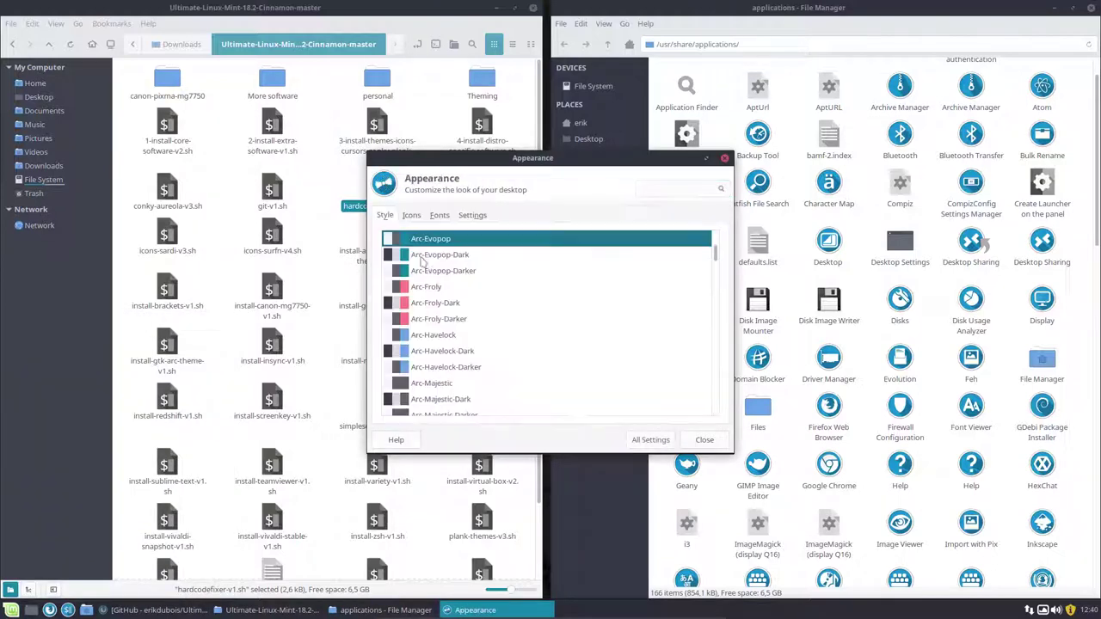
{"action": "left_click", "coordinate": [412, 215]}
{"action": "scroll", "coordinate": [470, 320], "scroll_direction": "down", "scroll_amount": 10}
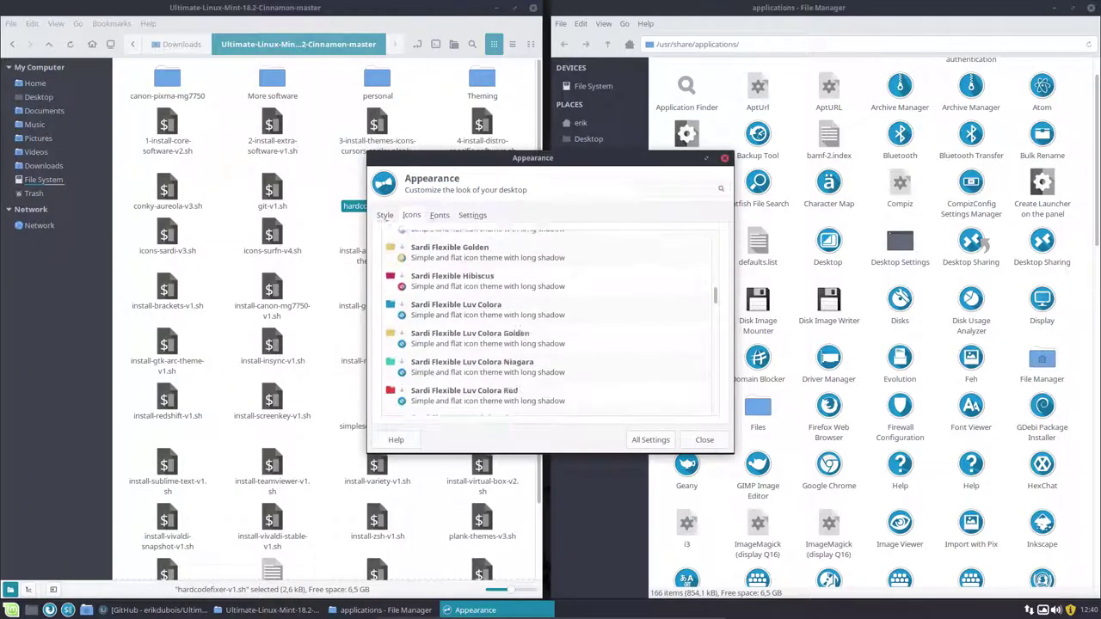
{"action": "scroll", "coordinate": [551, 324], "scroll_direction": "down", "scroll_amount": 3}
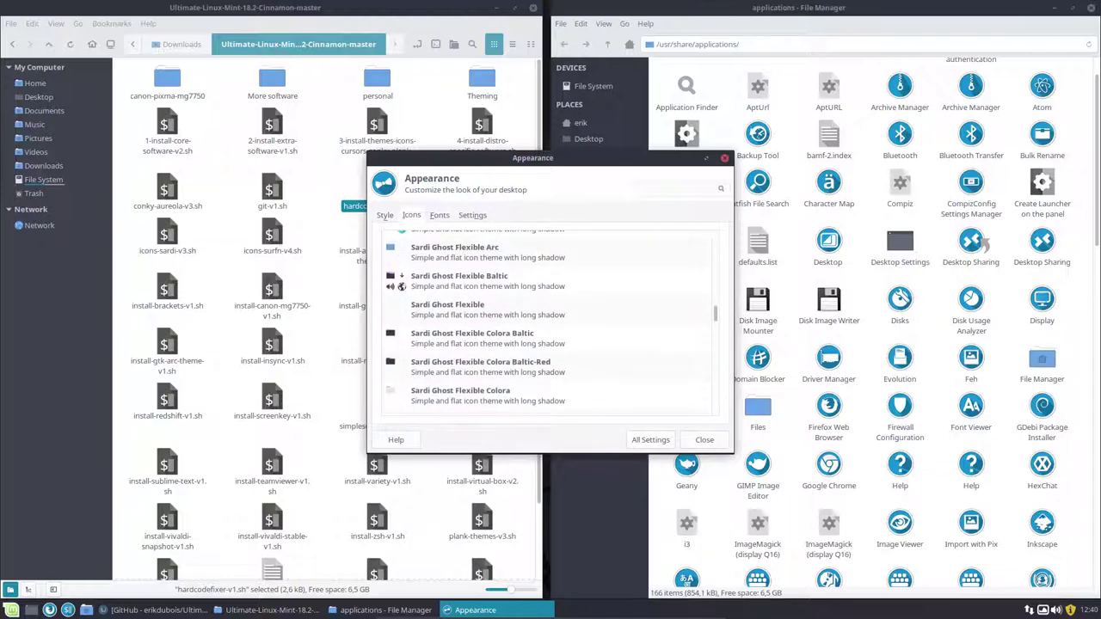
{"action": "scroll", "coordinate": [551, 325], "scroll_direction": "down", "scroll_amount": 10}
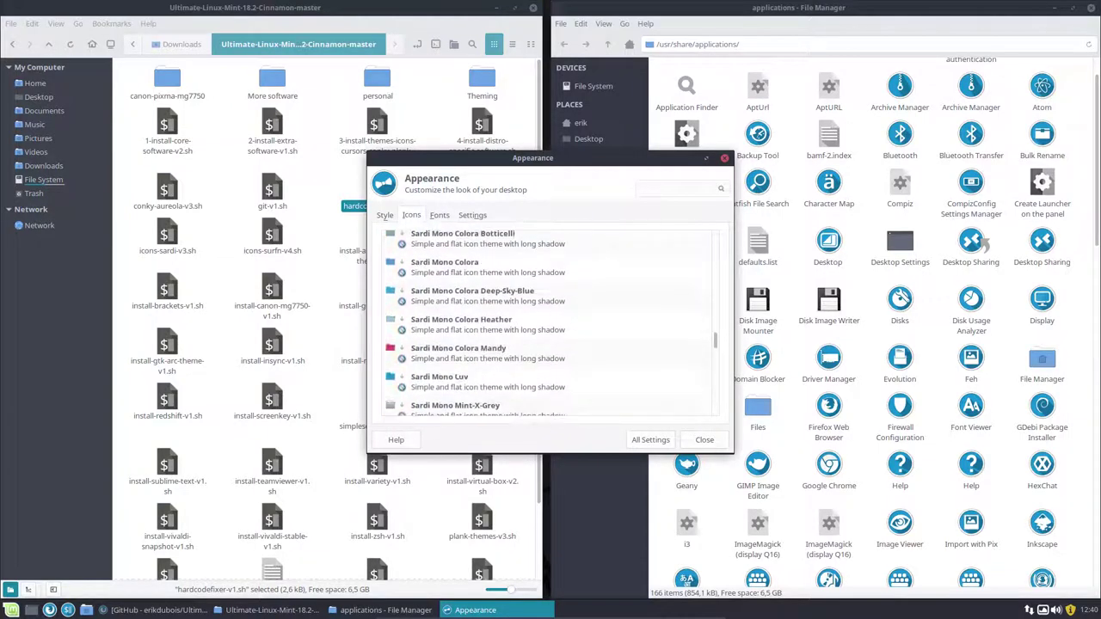
{"action": "scroll", "coordinate": [471, 320], "scroll_direction": "down", "scroll_amount": 10}
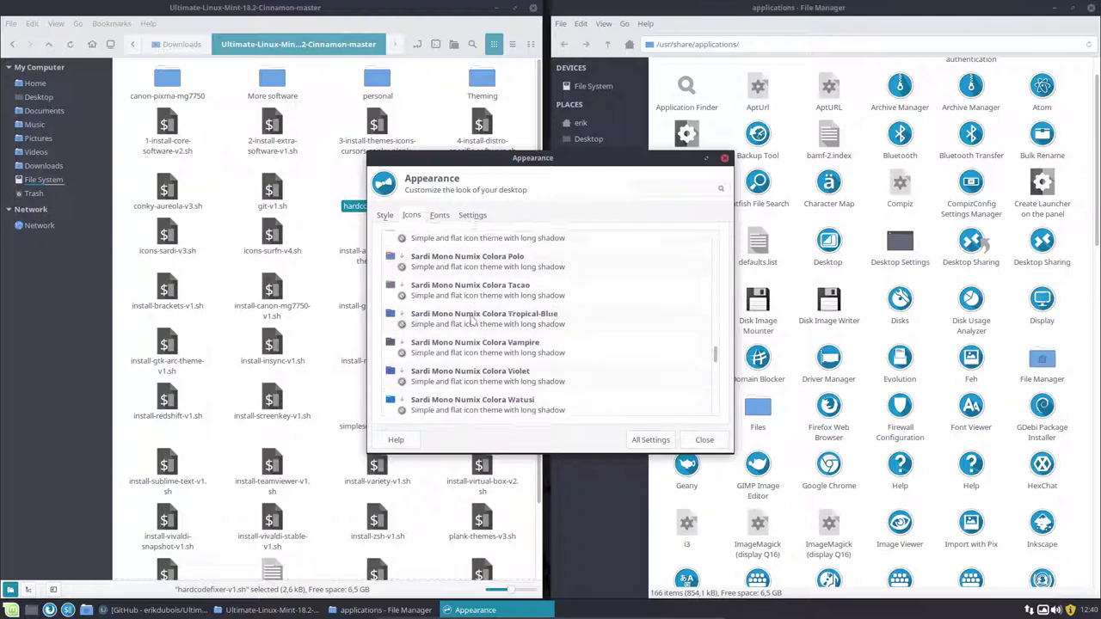
{"action": "scroll", "coordinate": [472, 320], "scroll_direction": "down", "scroll_amount": 10}
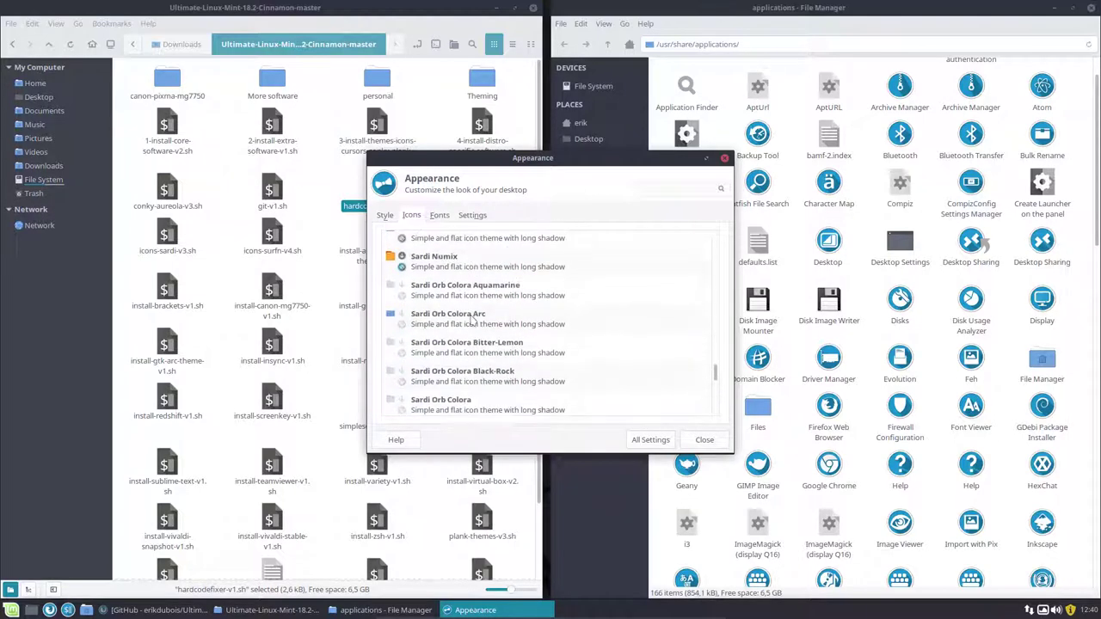
{"action": "scroll", "coordinate": [471, 320], "scroll_direction": "up", "scroll_amount": 5}
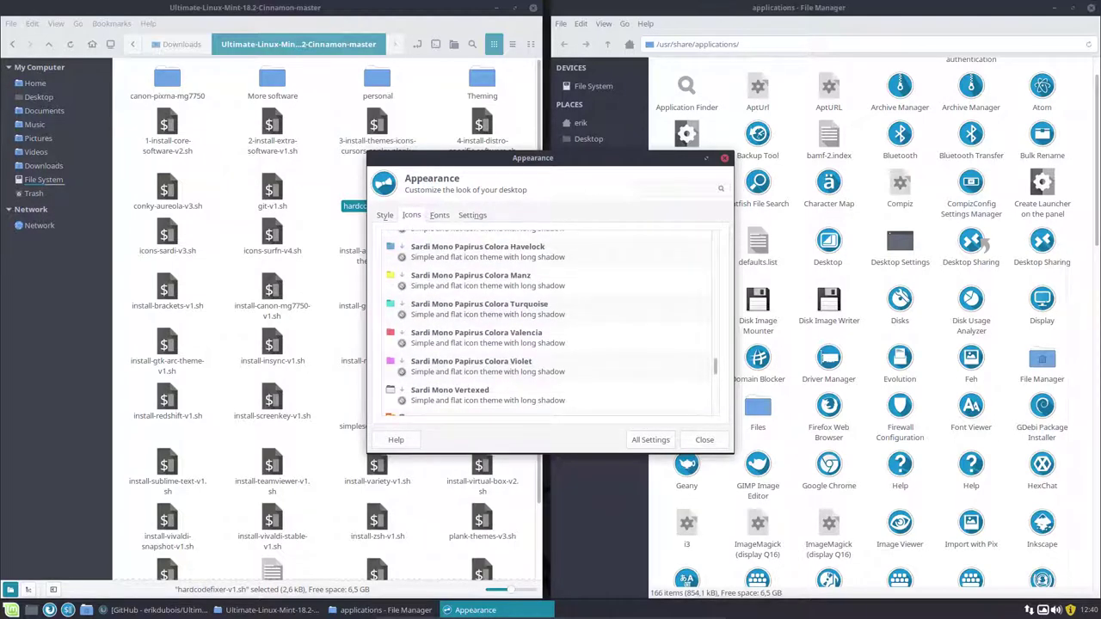
{"action": "scroll", "coordinate": [545, 320], "scroll_direction": "up", "scroll_amount": 5}
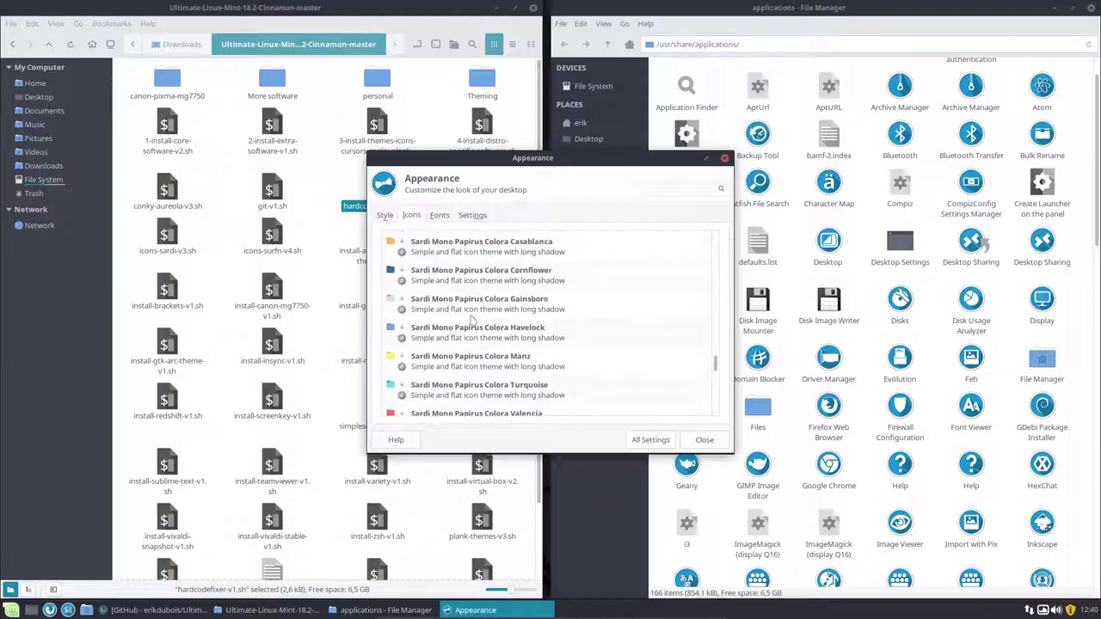
{"action": "left_click", "coordinate": [542, 303]}
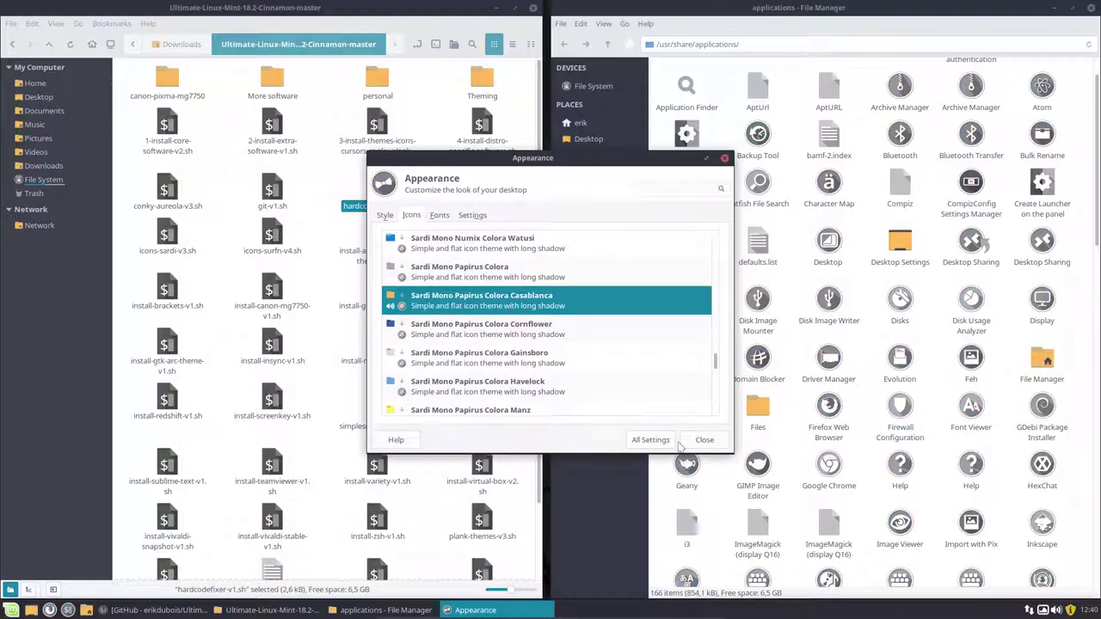
- Try Arc-Numix-Dark and Arc-Smoke-Darker as the desktop style, settle on Arc-Tacao-Dark and close the Appearance settings
{"action": "left_click", "coordinate": [387, 217]}
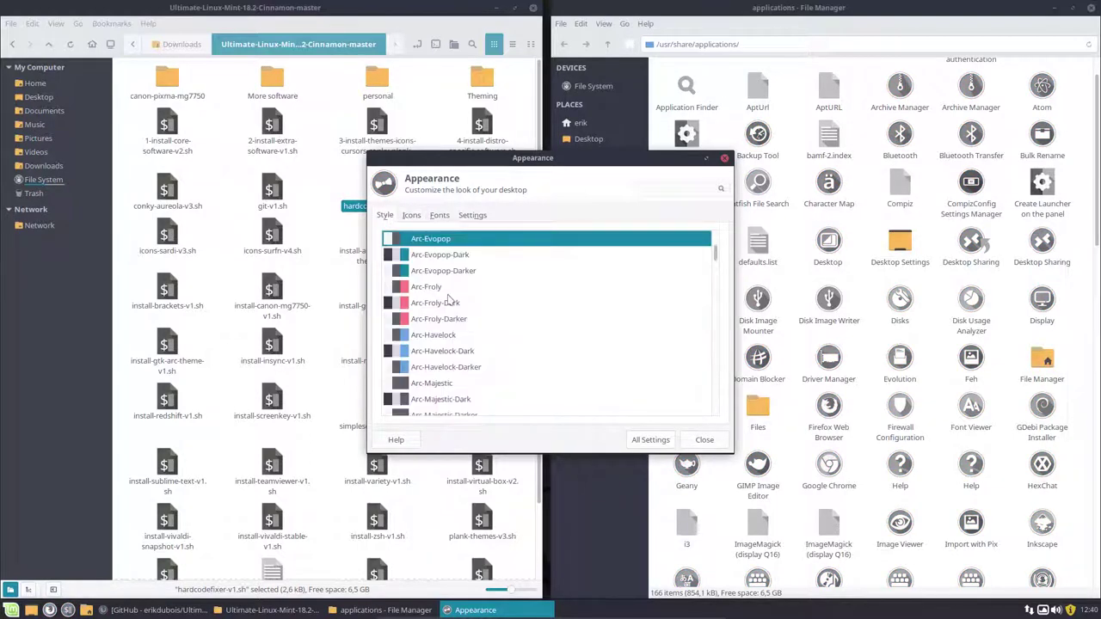
{"action": "scroll", "coordinate": [441, 348], "scroll_direction": "down", "scroll_amount": 3}
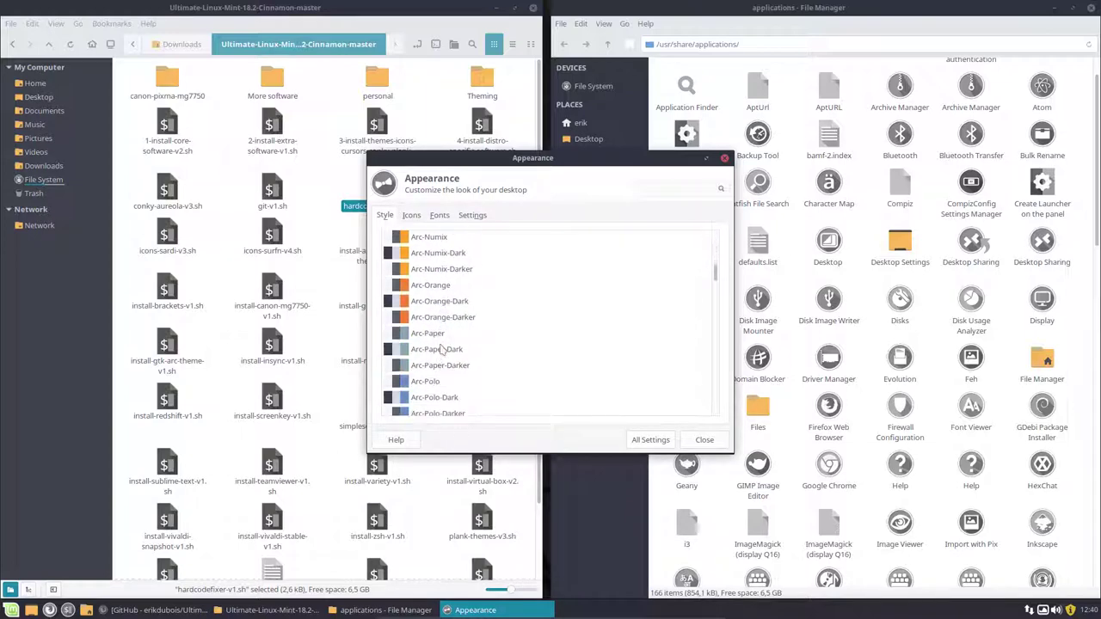
{"action": "left_click", "coordinate": [465, 258]}
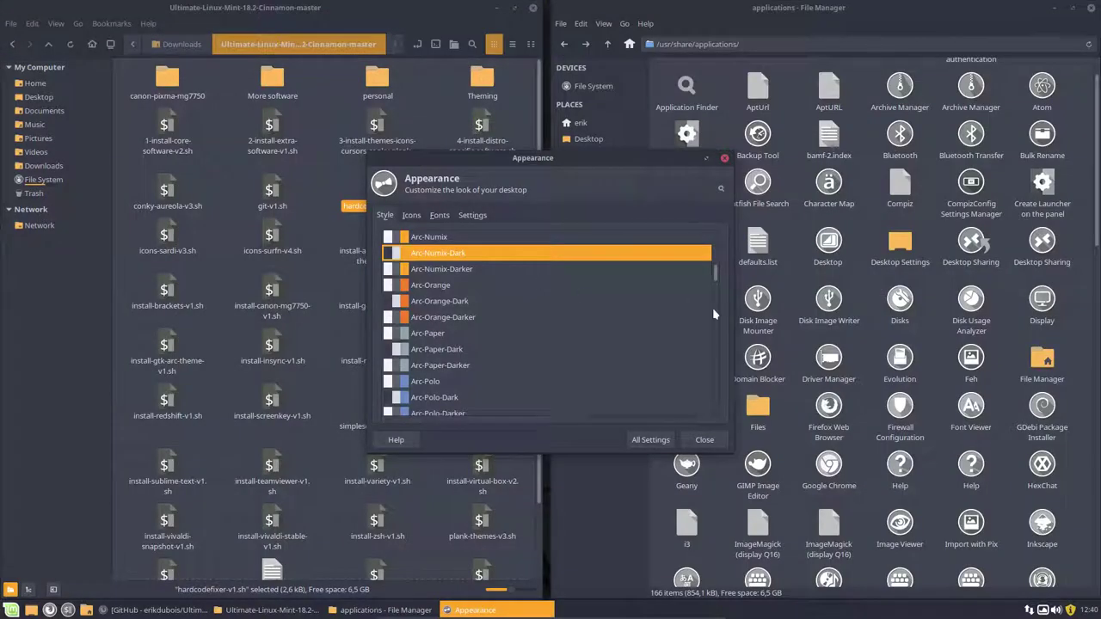
{"action": "left_click", "coordinate": [464, 303]}
{"action": "scroll", "coordinate": [489, 324], "scroll_direction": "down", "scroll_amount": 3}
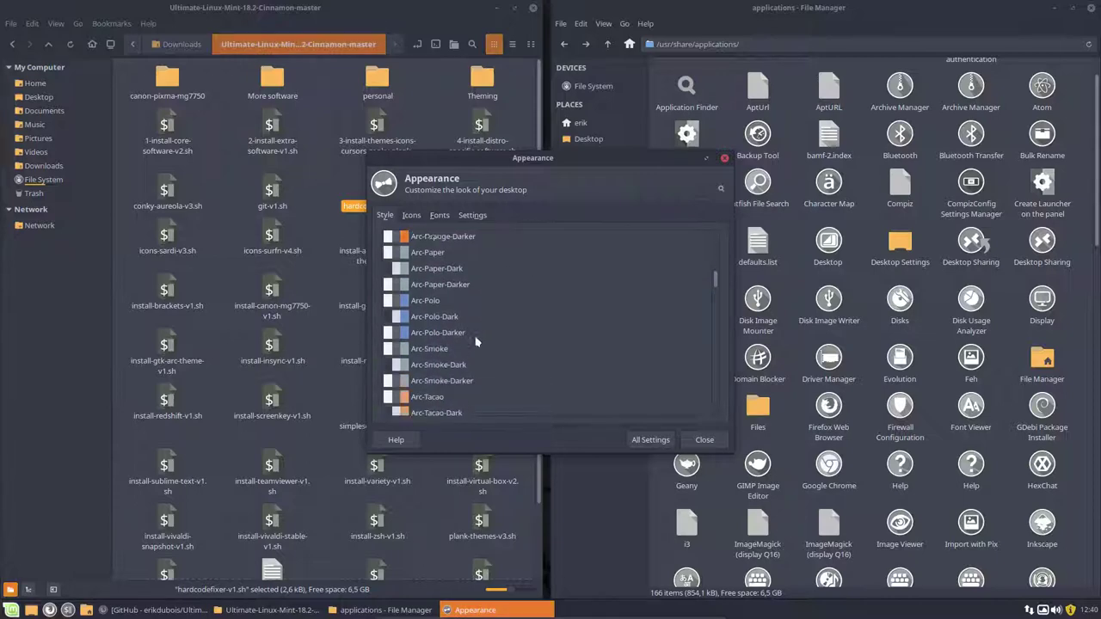
{"action": "left_click", "coordinate": [476, 379]}
{"action": "scroll", "coordinate": [475, 379], "scroll_direction": "down", "scroll_amount": 2}
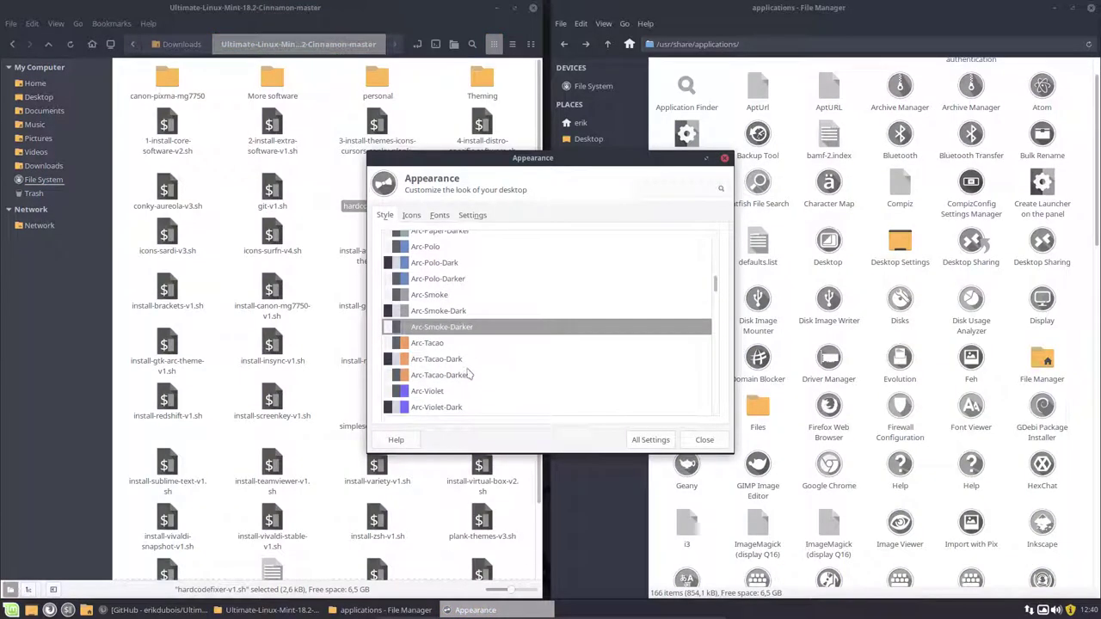
{"action": "left_click", "coordinate": [449, 359]}
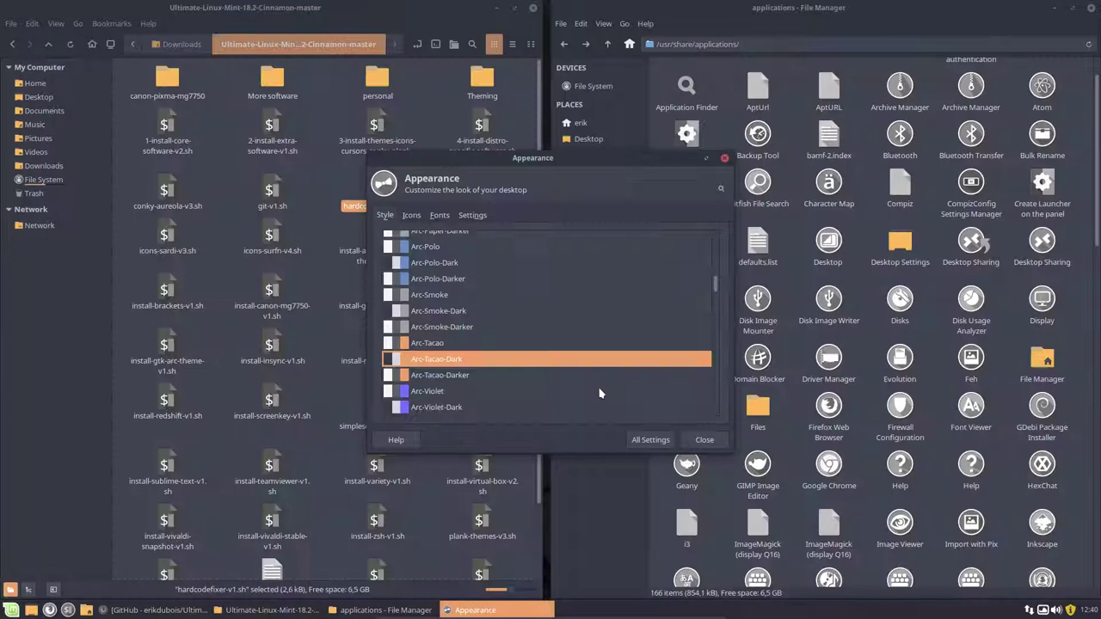
{"action": "left_click", "coordinate": [703, 441]}
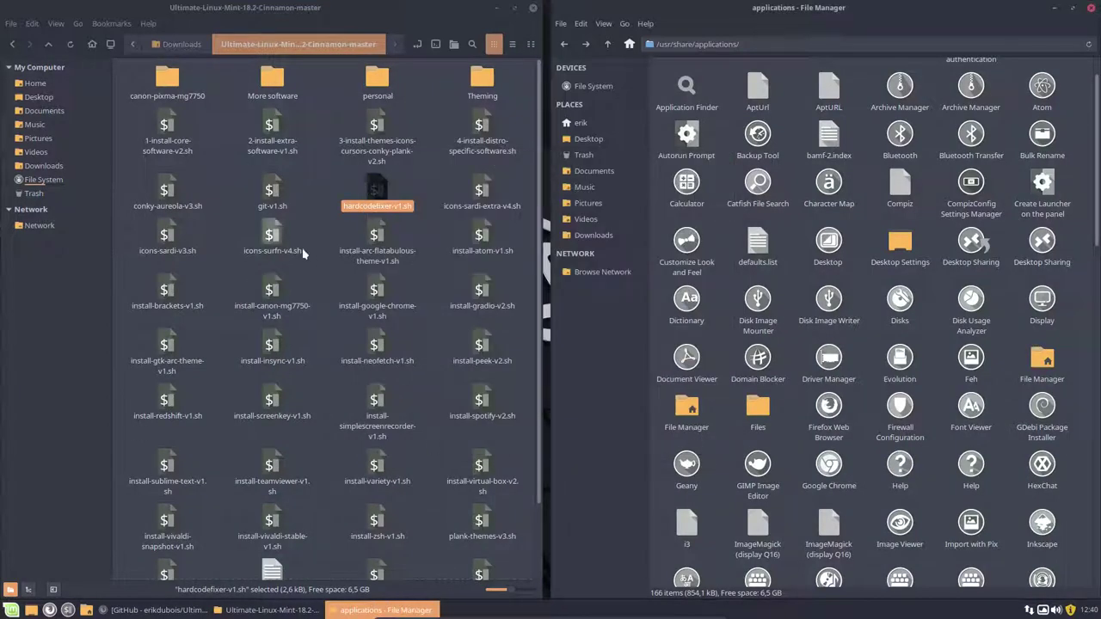
- Clear the file selection and examine whether the launchers in /usr/share/applications follow the Casablanca icon theme
{"action": "left_click", "coordinate": [322, 239]}
{"action": "left_click_drag", "start_coordinate": [218, 166], "coordinate": [497, 375]}
{"action": "left_click", "coordinate": [521, 274]}
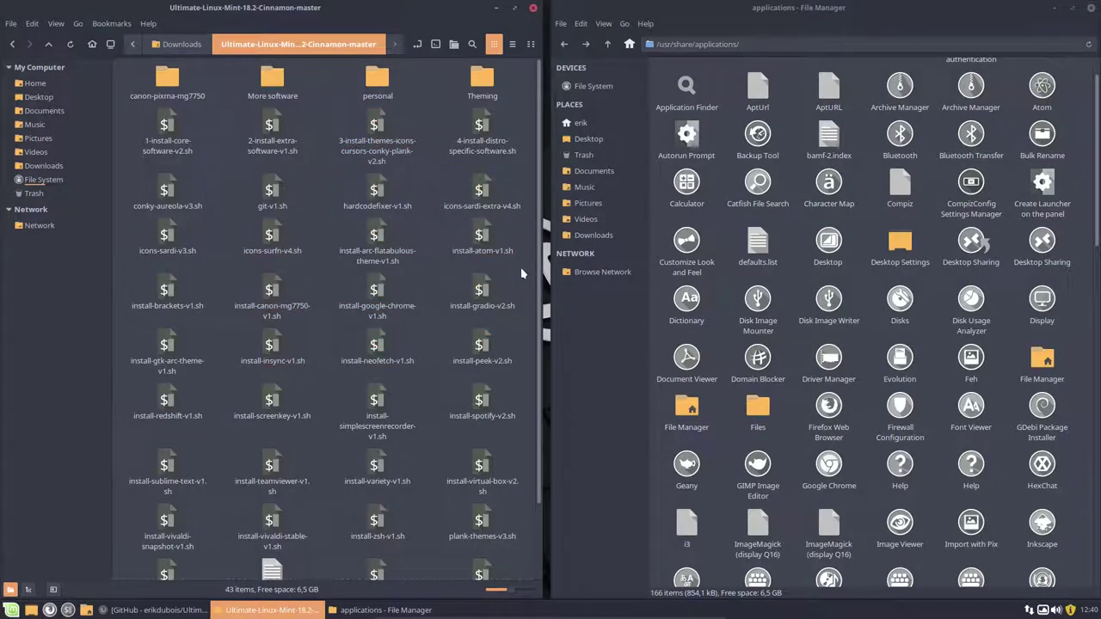
{"action": "left_click", "coordinate": [1010, 290]}
{"action": "scroll", "coordinate": [1010, 290], "scroll_direction": "down", "scroll_amount": 5}
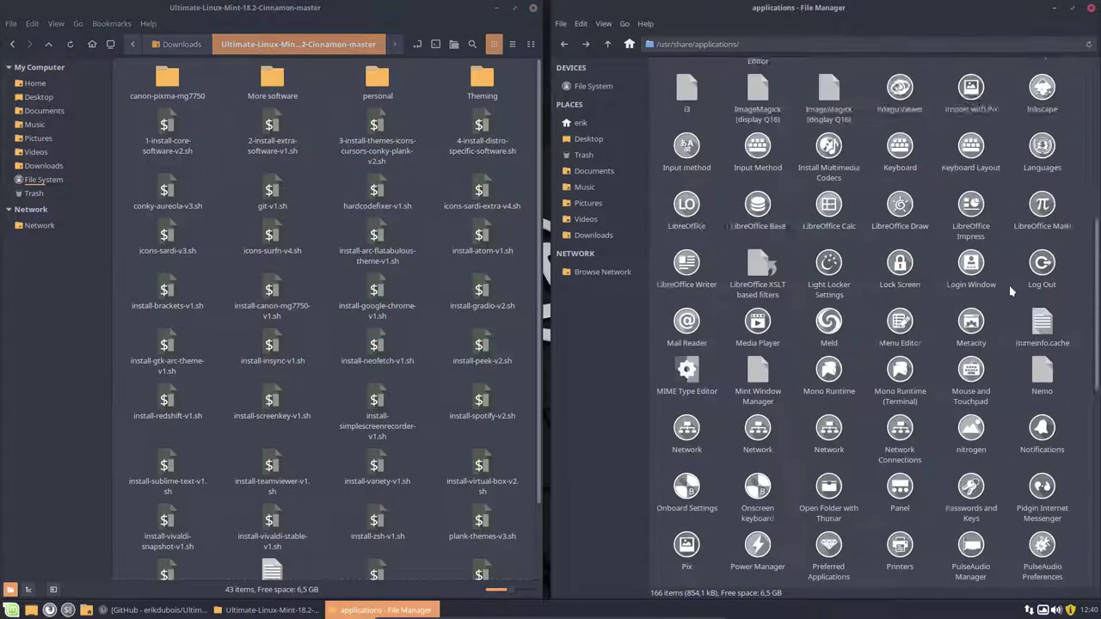
{"action": "scroll", "coordinate": [1011, 291], "scroll_direction": "down", "scroll_amount": 6}
{"action": "scroll", "coordinate": [1009, 285], "scroll_direction": "up", "scroll_amount": 10}
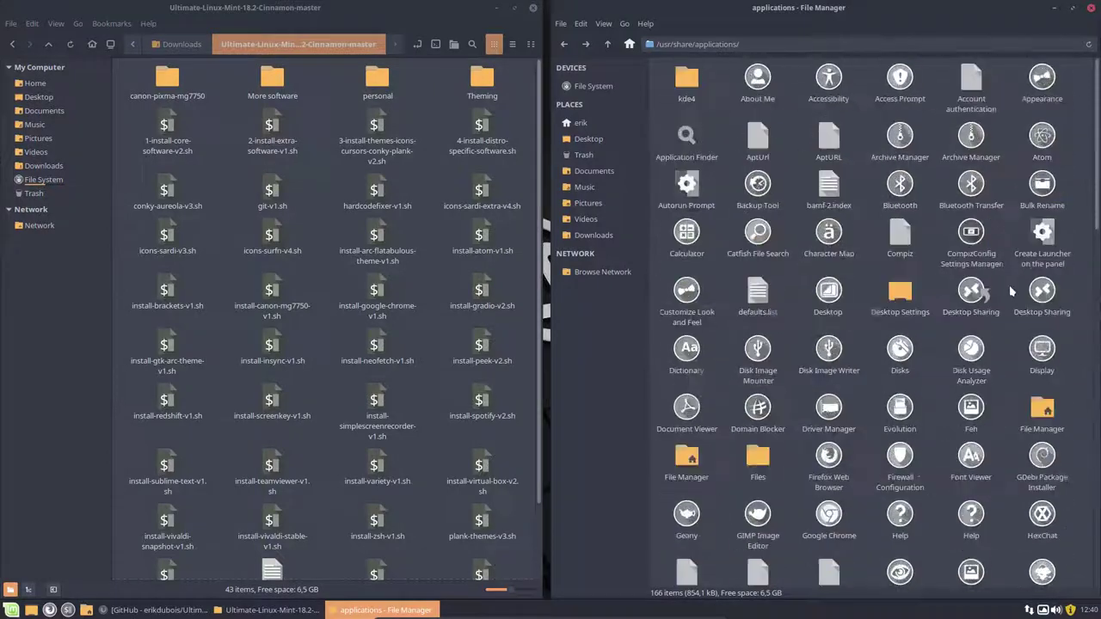
{"action": "scroll", "coordinate": [1009, 284], "scroll_direction": "down", "scroll_amount": 7}
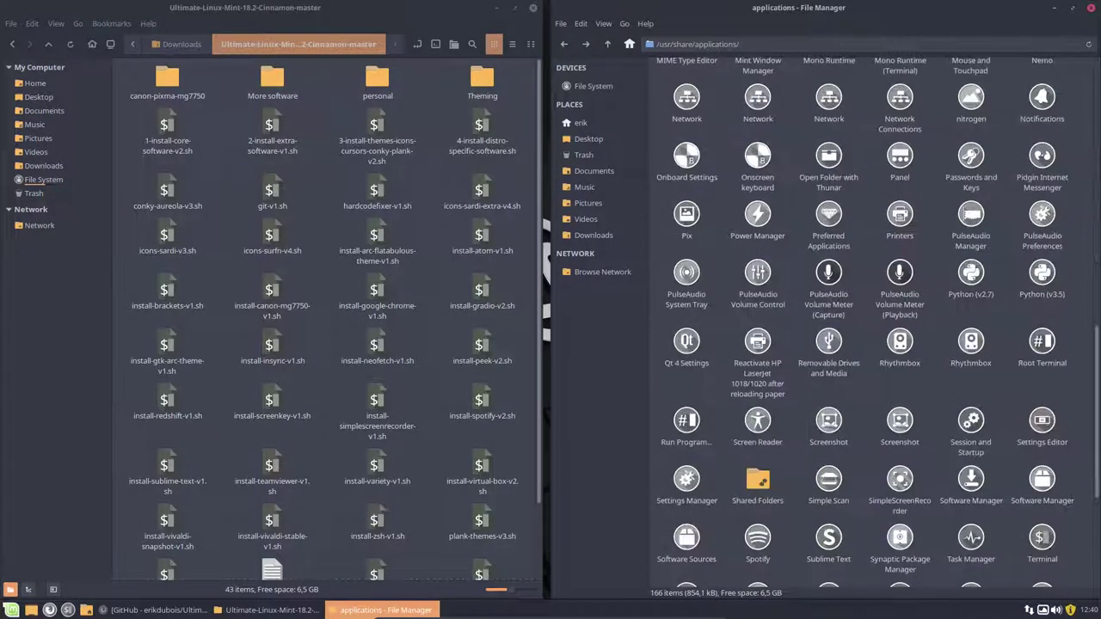